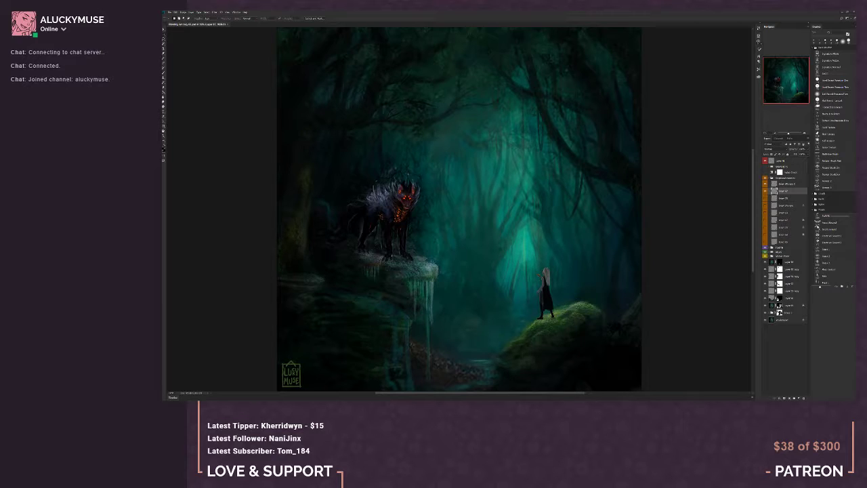
Collapse the expanded orange layer group and add a new empty layer directly below the colour-coded groups
{"action": "left_click", "coordinate": [804, 133]}
{"action": "left_click", "coordinate": [805, 134]}
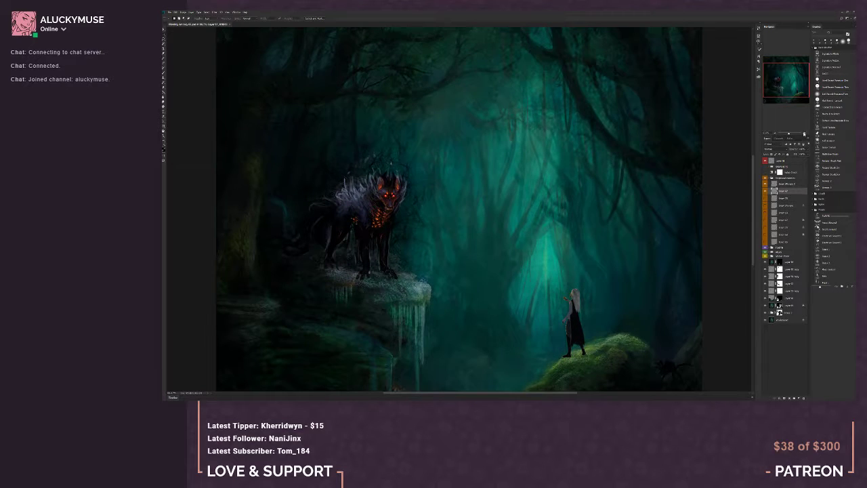
{"action": "left_click_drag", "start_coordinate": [792, 88], "coordinate": [780, 94]}
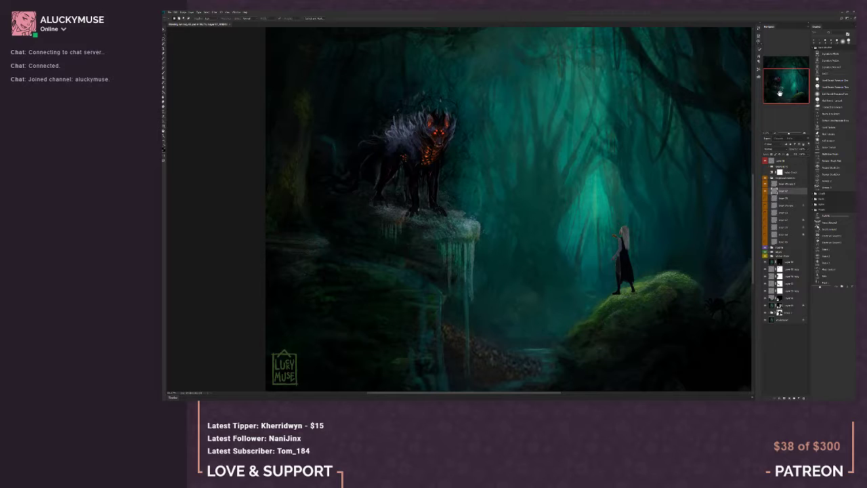
{"action": "left_click", "coordinate": [786, 184]}
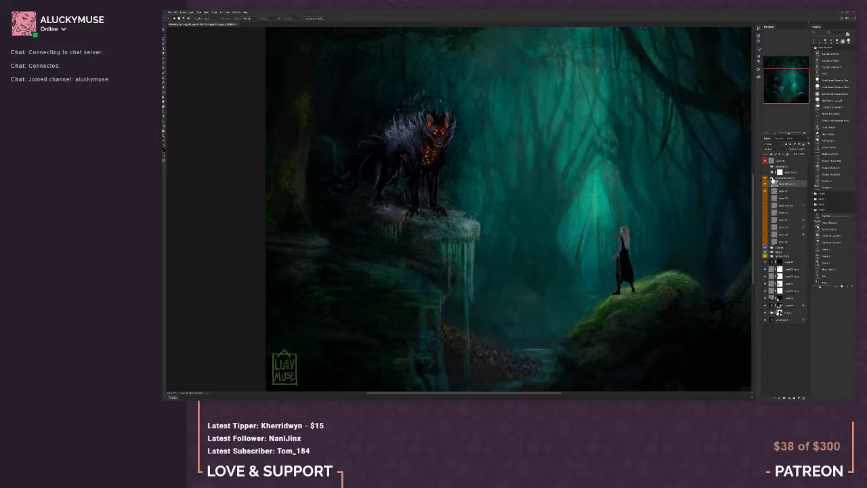
{"action": "left_click", "coordinate": [772, 179]}
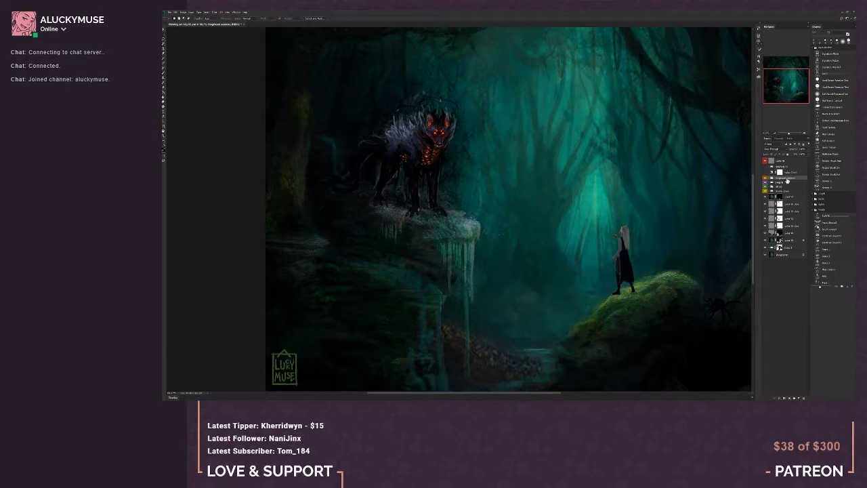
{"action": "left_click_drag", "start_coordinate": [787, 88], "coordinate": [784, 89]}
{"action": "left_click", "coordinate": [782, 187]}
{"action": "left_click", "coordinate": [799, 398]}
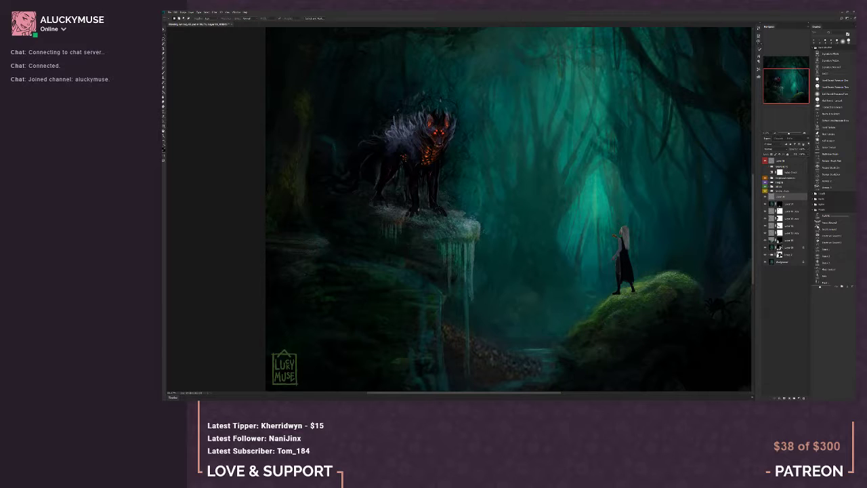
Activate the Brush tool and choose a saved brush preset for painting around the rocky cliff and stream
{"action": "left_click", "coordinate": [163, 61]}
{"action": "right_click", "coordinate": [473, 265]}
{"action": "left_click", "coordinate": [468, 258]}
{"action": "left_click", "coordinate": [833, 108]}
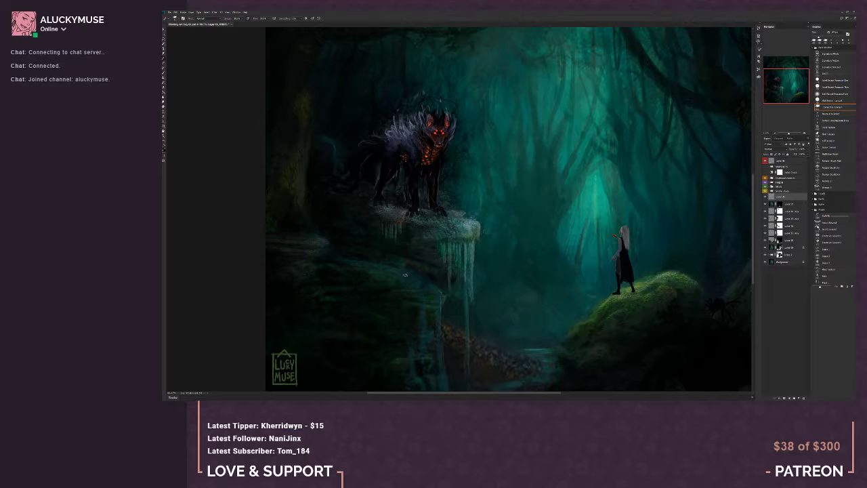
{"action": "left_click", "coordinate": [441, 302], "text": "alt"}
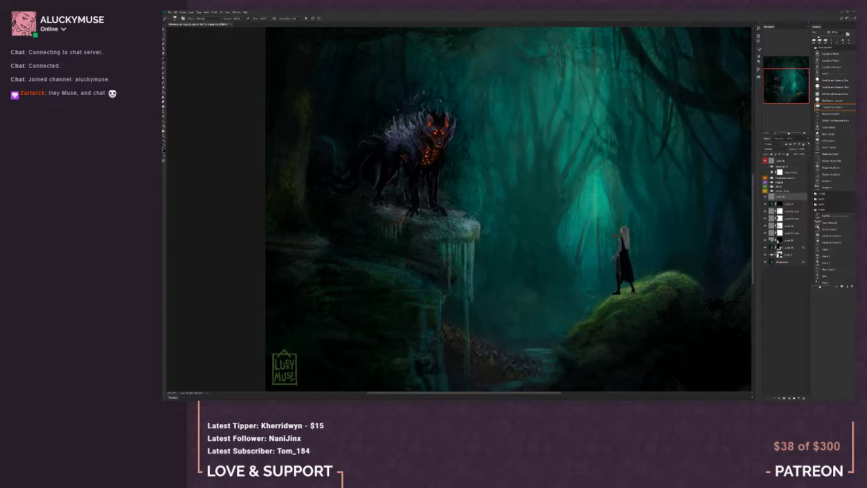
Switch to the browser's rocky stream image results and preview the Amazon Rocky Stream painting and the Rocky Stream Bed Trail Loop photo
{"action": "left_click_drag", "start_coordinate": [81, 271], "coordinate": [362, 132]}
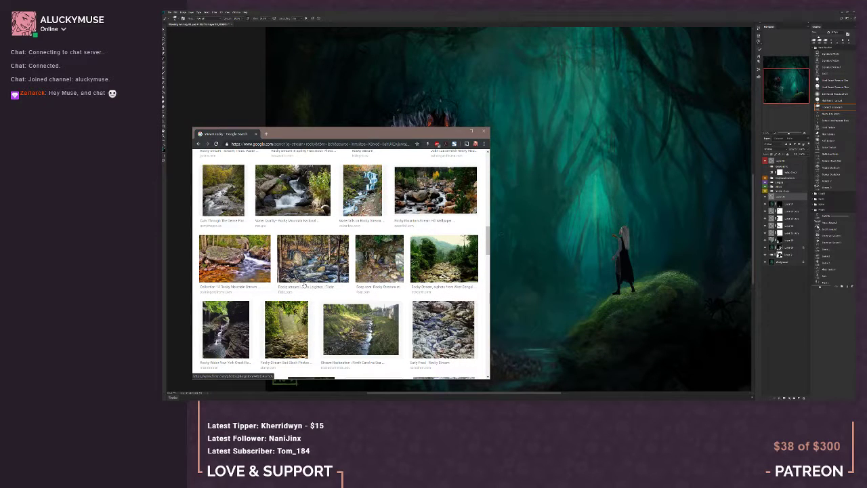
{"action": "scroll", "coordinate": [305, 285], "scroll_direction": "down", "scroll_amount": 3}
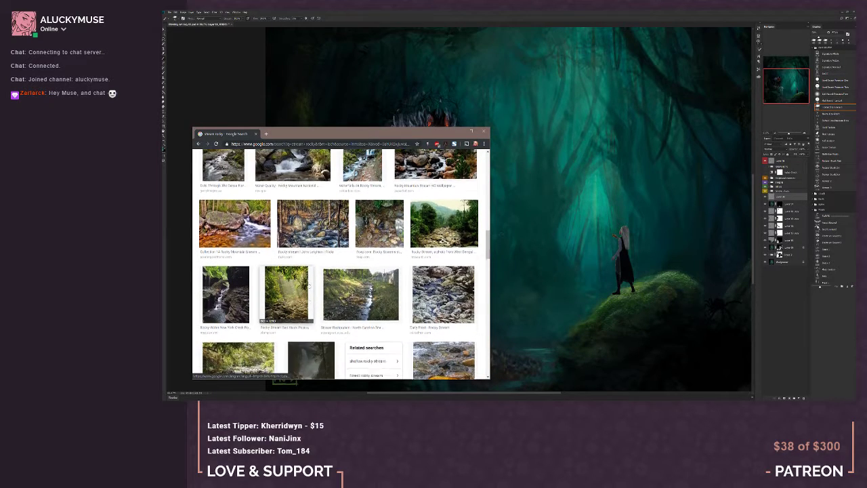
{"action": "scroll", "coordinate": [308, 285], "scroll_direction": "down", "scroll_amount": 5}
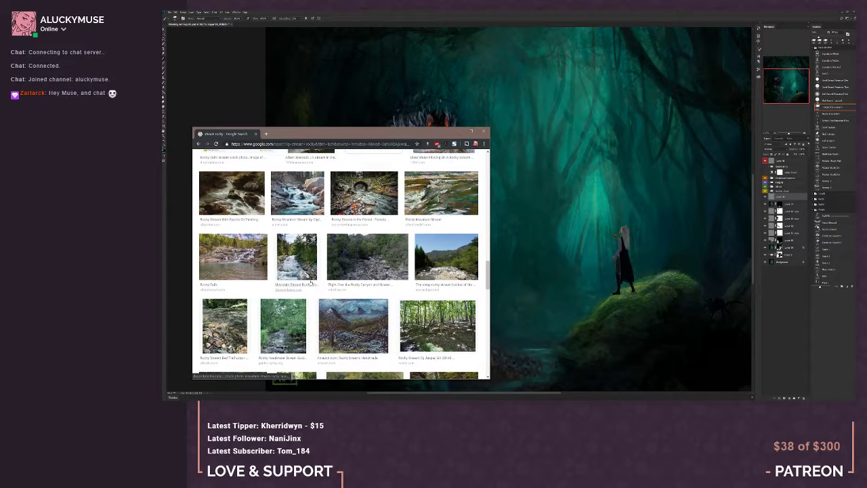
{"action": "left_click", "coordinate": [355, 319]}
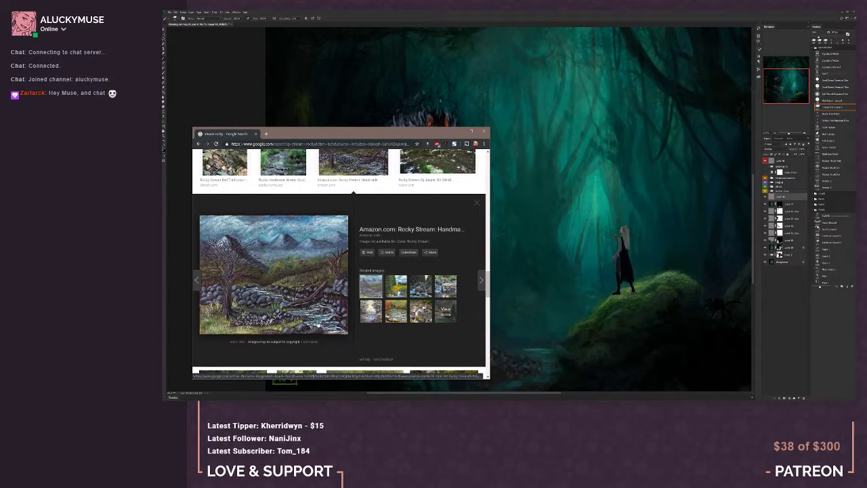
{"action": "scroll", "coordinate": [319, 323], "scroll_direction": "up", "scroll_amount": 4}
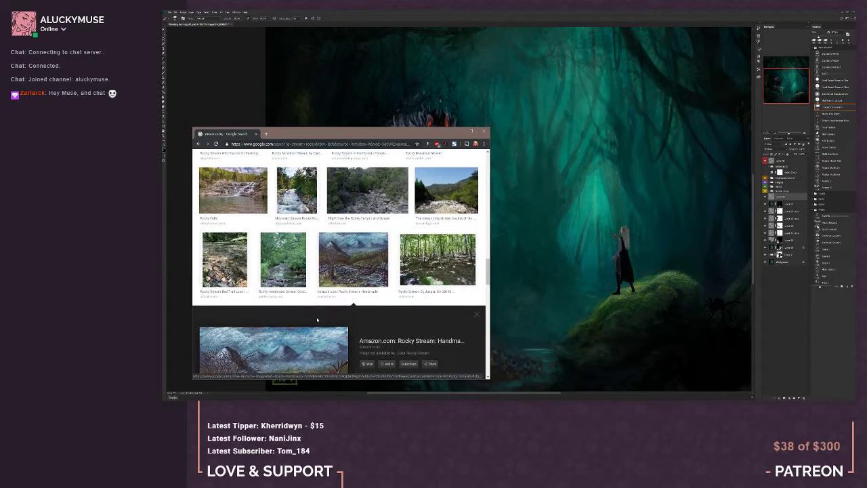
{"action": "scroll", "coordinate": [317, 320], "scroll_direction": "down", "scroll_amount": 3}
{"action": "scroll", "coordinate": [318, 320], "scroll_direction": "up", "scroll_amount": 2}
{"action": "left_click", "coordinate": [213, 222]}
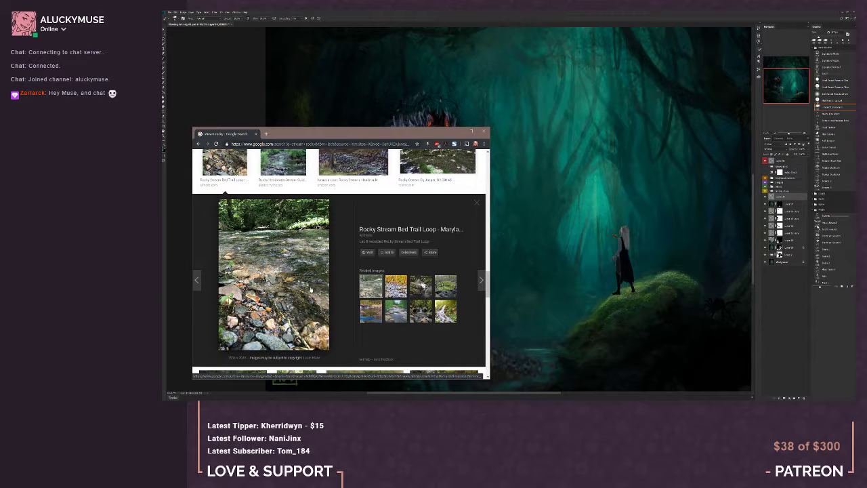
Look further through the rocky stream images and preview the photo of a stream in a rocky high desert canyon
{"action": "scroll", "coordinate": [280, 211], "scroll_direction": "down", "scroll_amount": 1}
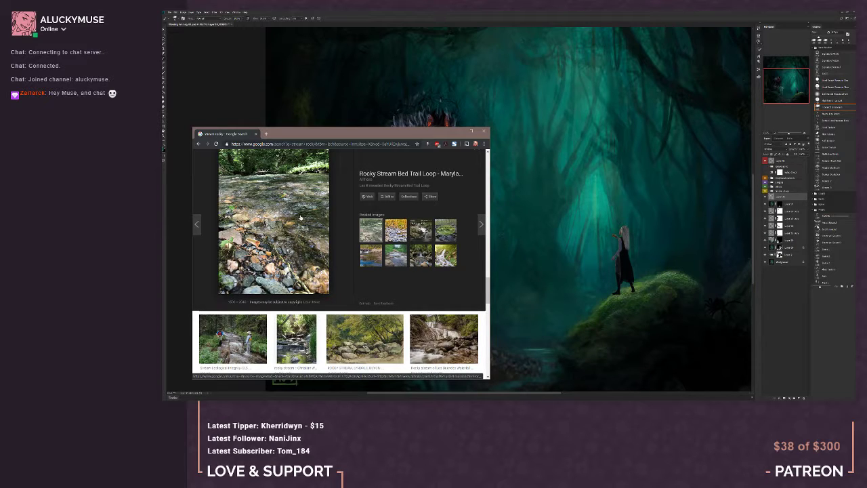
{"action": "scroll", "coordinate": [262, 334], "scroll_direction": "down", "scroll_amount": 3}
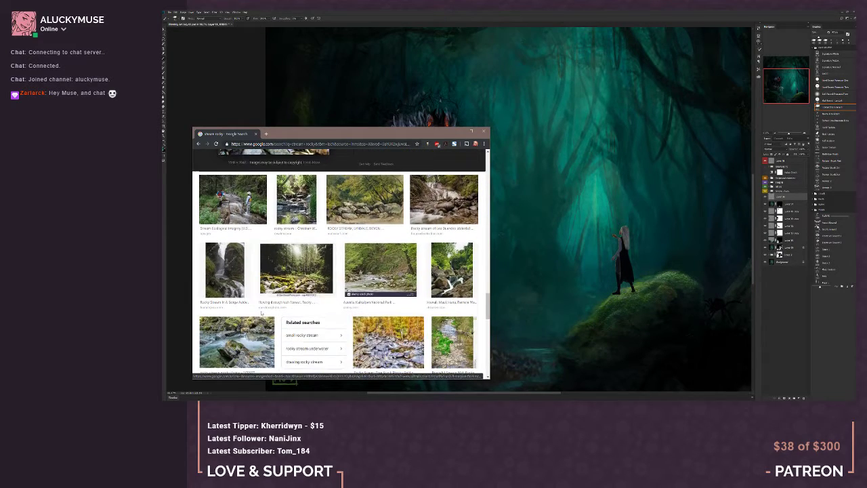
{"action": "scroll", "coordinate": [262, 313], "scroll_direction": "down", "scroll_amount": 2}
{"action": "scroll", "coordinate": [261, 313], "scroll_direction": "down", "scroll_amount": 2}
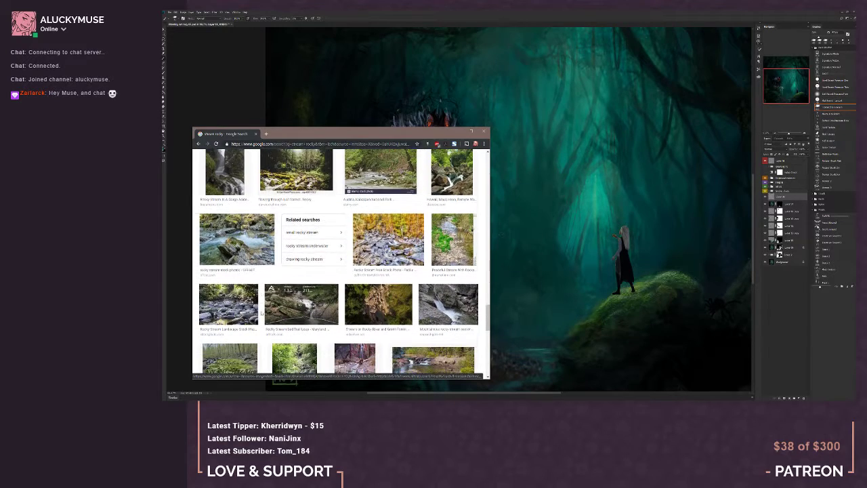
{"action": "scroll", "coordinate": [261, 313], "scroll_direction": "down", "scroll_amount": 1}
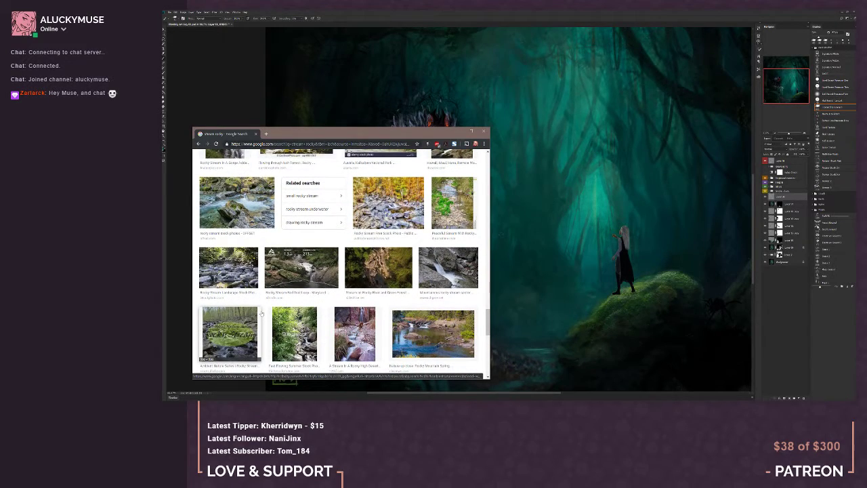
{"action": "scroll", "coordinate": [262, 313], "scroll_direction": "down", "scroll_amount": 1}
{"action": "scroll", "coordinate": [262, 313], "scroll_direction": "down", "scroll_amount": 1}
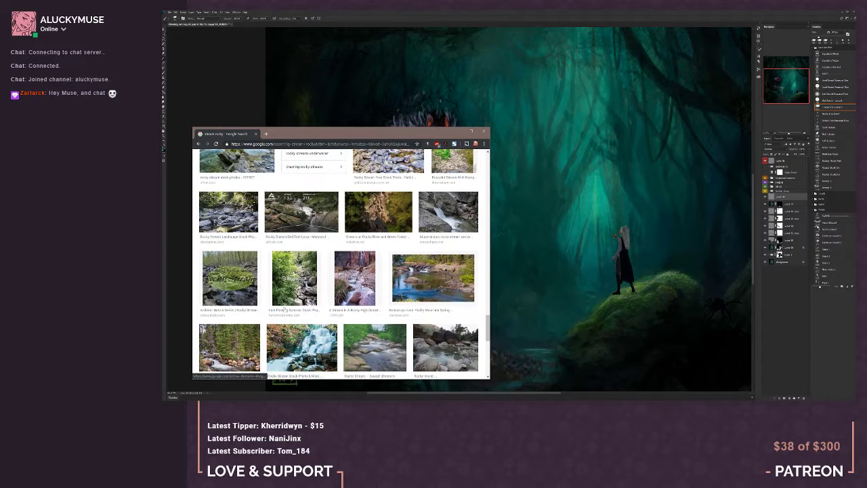
{"action": "left_click", "coordinate": [355, 278]}
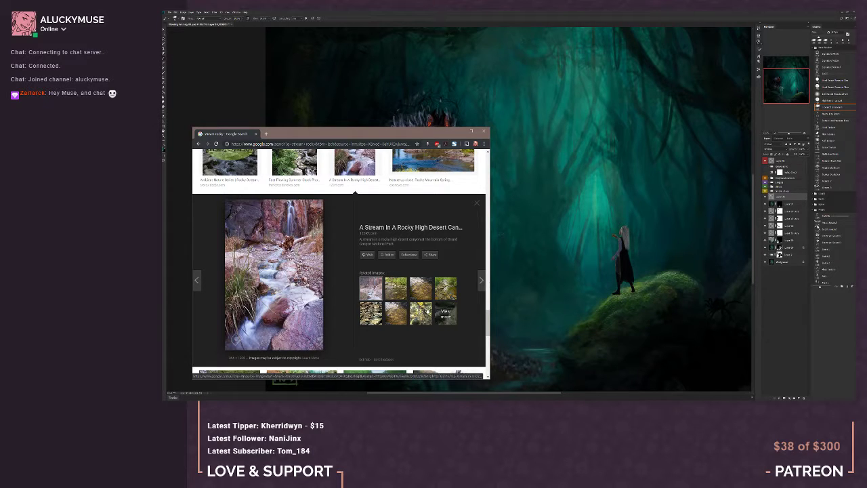
Compare the canyon stream photo with its related images, including Wikipedia's Stream bed and the Smokies Photo Blog's Rocky Stream
{"action": "left_click", "coordinate": [370, 311]}
{"action": "left_click", "coordinate": [395, 311]}
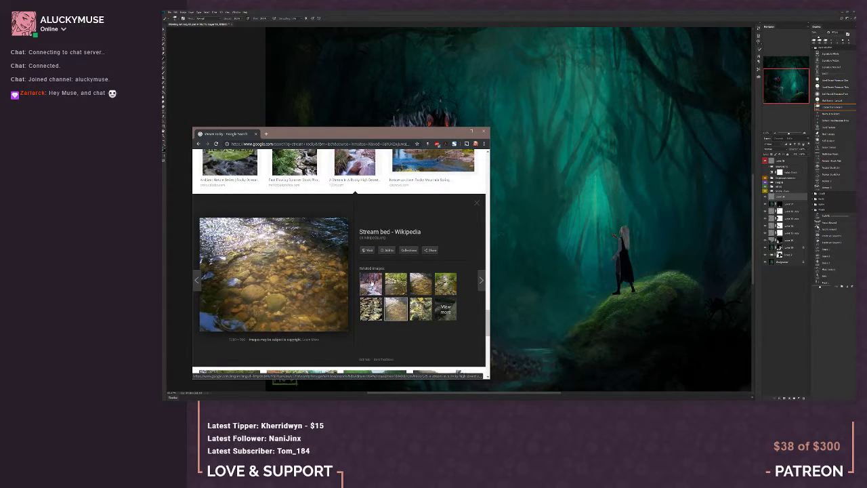
{"action": "left_click", "coordinate": [371, 283]}
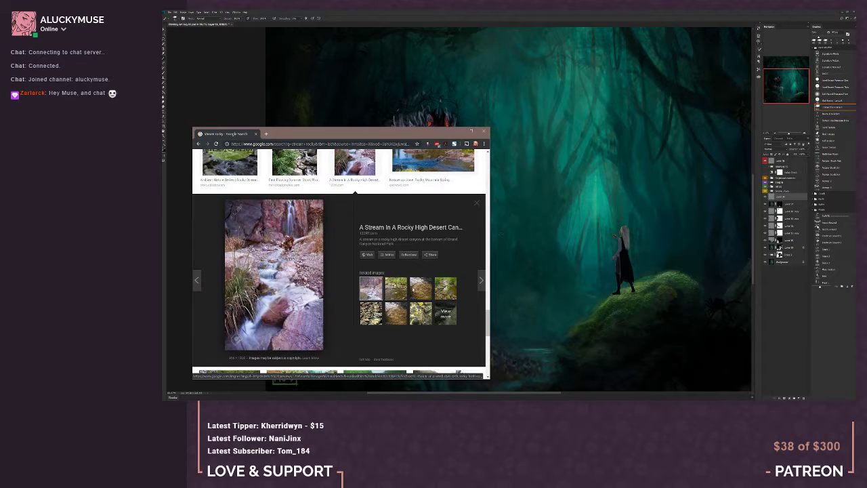
{"action": "left_click", "coordinate": [425, 290]}
{"action": "left_click", "coordinate": [442, 291]}
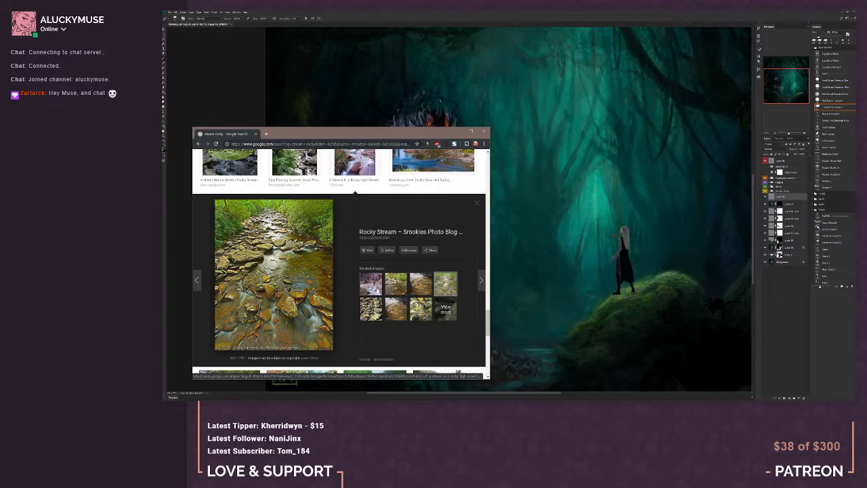
{"action": "left_click", "coordinate": [377, 288]}
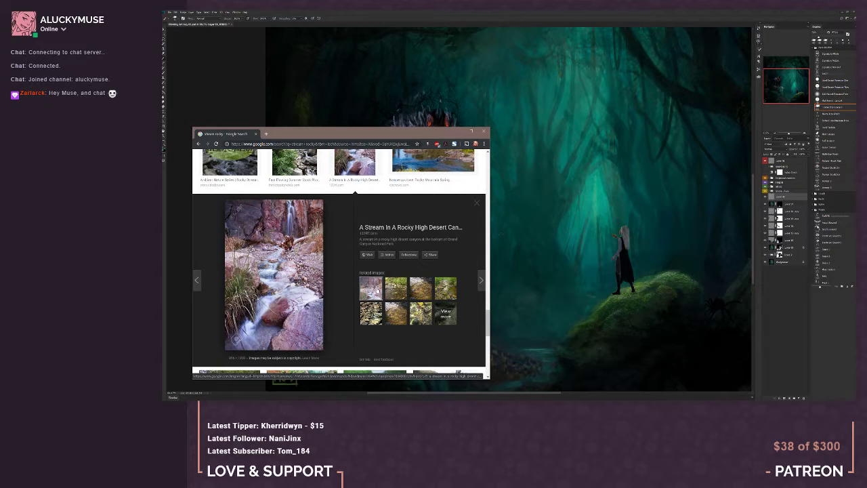
{"action": "left_click", "coordinate": [424, 288]}
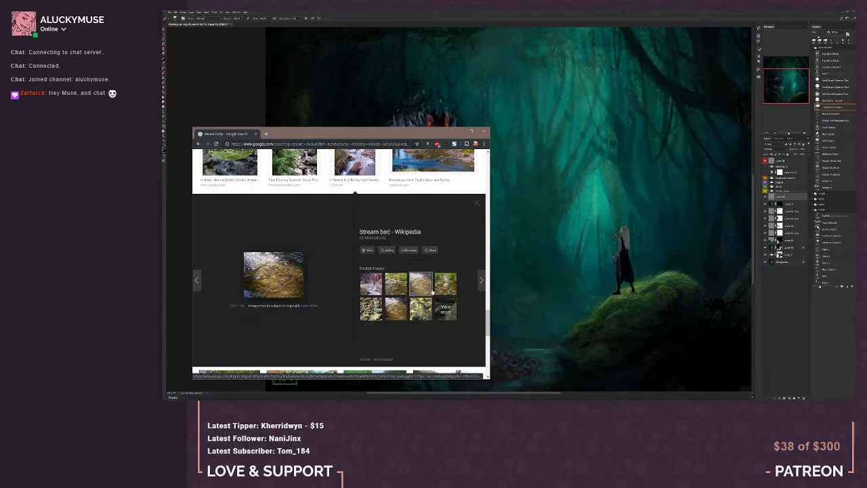
{"action": "left_click", "coordinate": [447, 288]}
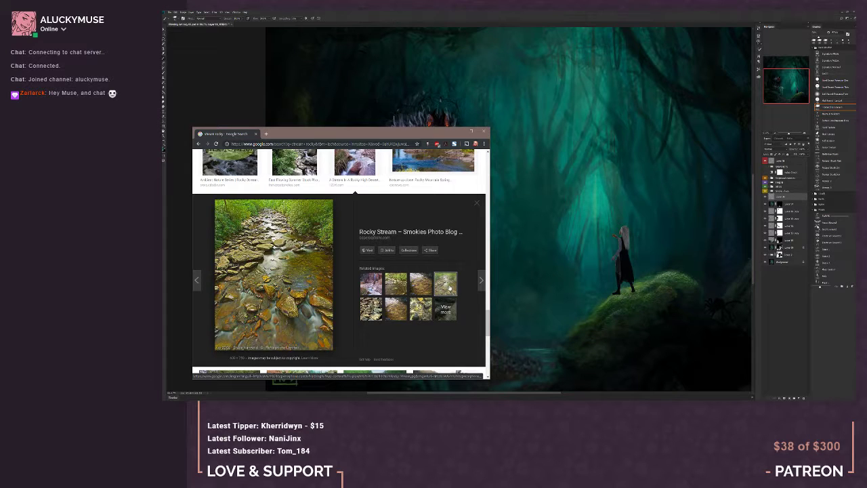
Preview the Rocky Stream Wall Art Print and compare it with its related images of rivers and waterfalls flowing over rocks
{"action": "scroll", "coordinate": [436, 282], "scroll_direction": "down", "scroll_amount": 5}
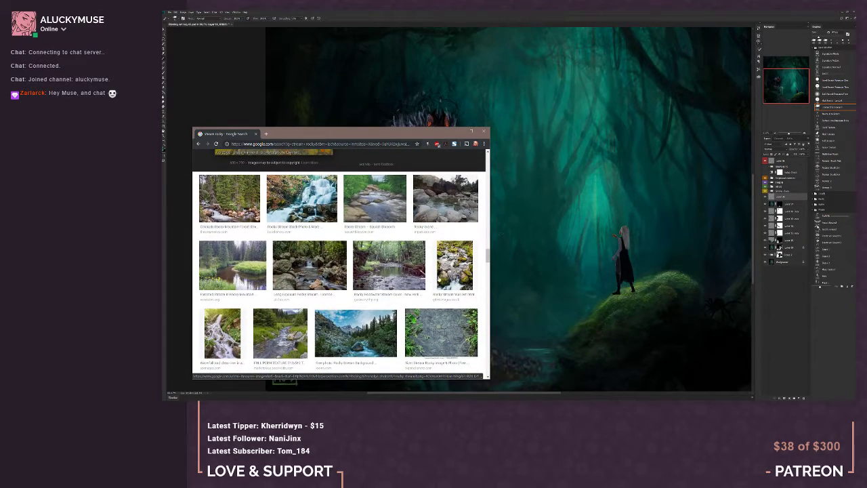
{"action": "left_click", "coordinate": [455, 266]}
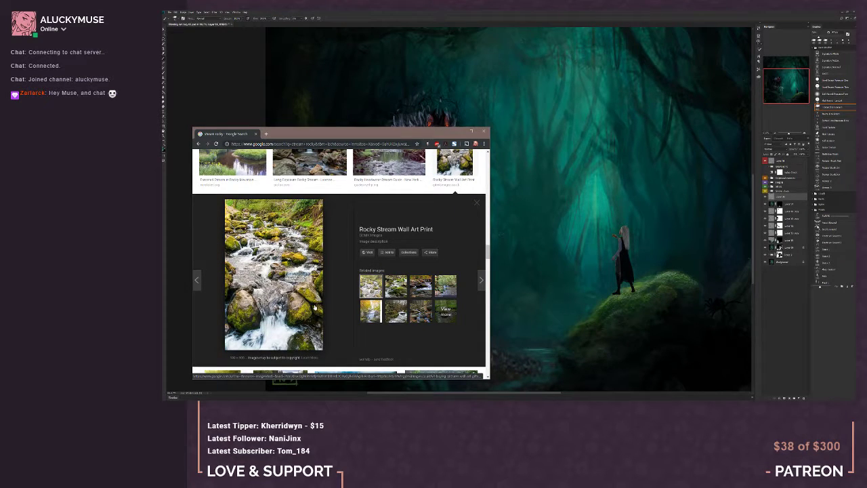
{"action": "left_click", "coordinate": [397, 287]}
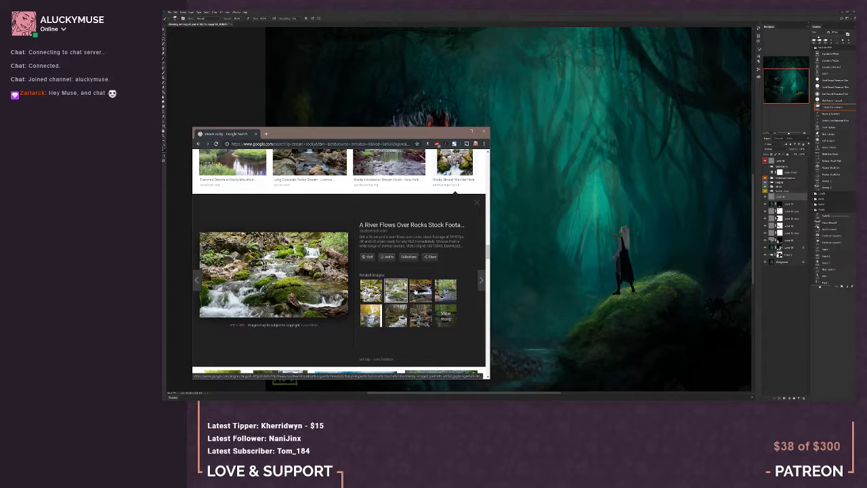
{"action": "left_click", "coordinate": [416, 291]}
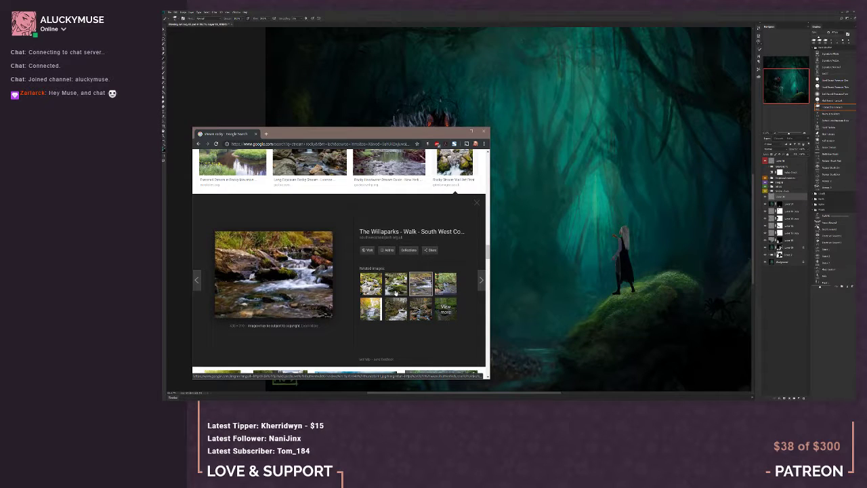
{"action": "left_click", "coordinate": [395, 293]}
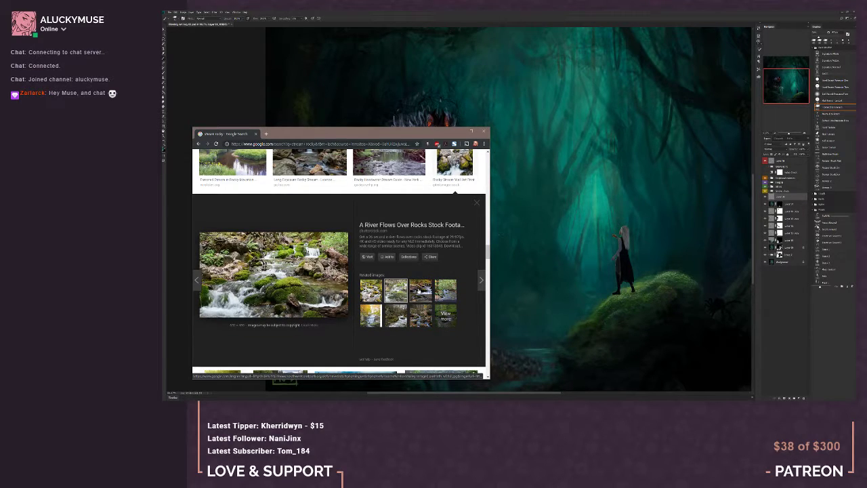
{"action": "left_click", "coordinate": [420, 290]}
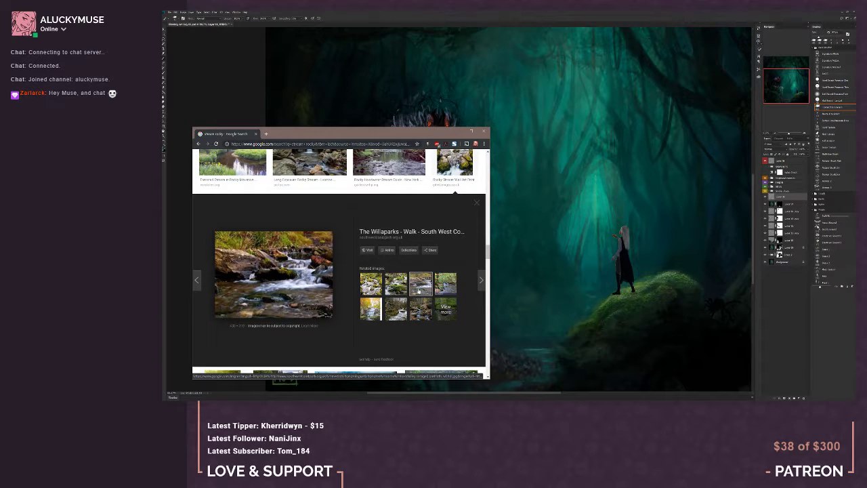
{"action": "left_click", "coordinate": [370, 311]}
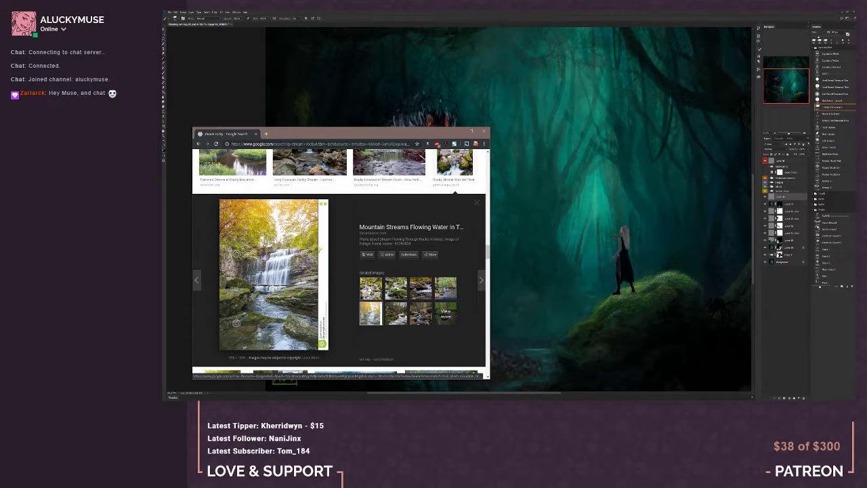
{"action": "left_click", "coordinate": [371, 288]}
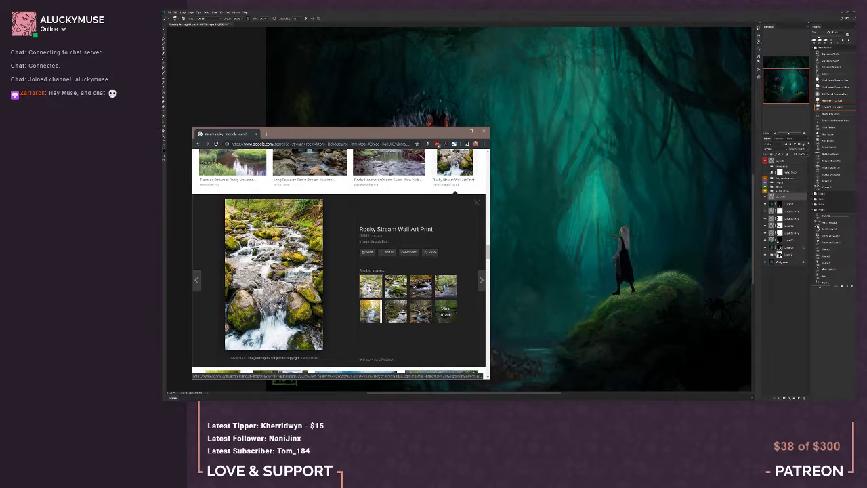
Open the full images of "A River Flows Over Rocks" and "Rocky Stream Wall Art Print" in separate new tabs and view them
{"action": "left_click", "coordinate": [395, 286]}
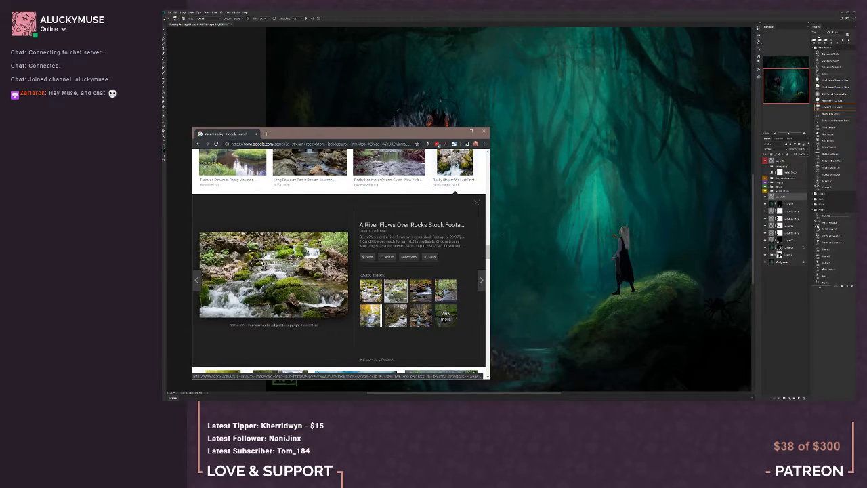
{"action": "right_click", "coordinate": [274, 257]}
{"action": "left_click", "coordinate": [298, 301]}
{"action": "left_click", "coordinate": [371, 290]}
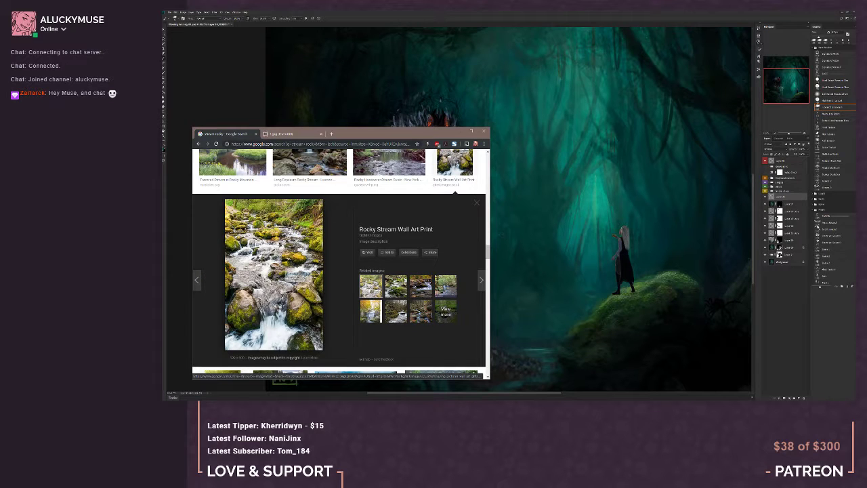
{"action": "right_click", "coordinate": [259, 251]}
{"action": "left_click", "coordinate": [296, 296]}
{"action": "left_click", "coordinate": [282, 133]}
{"action": "left_click", "coordinate": [355, 136]}
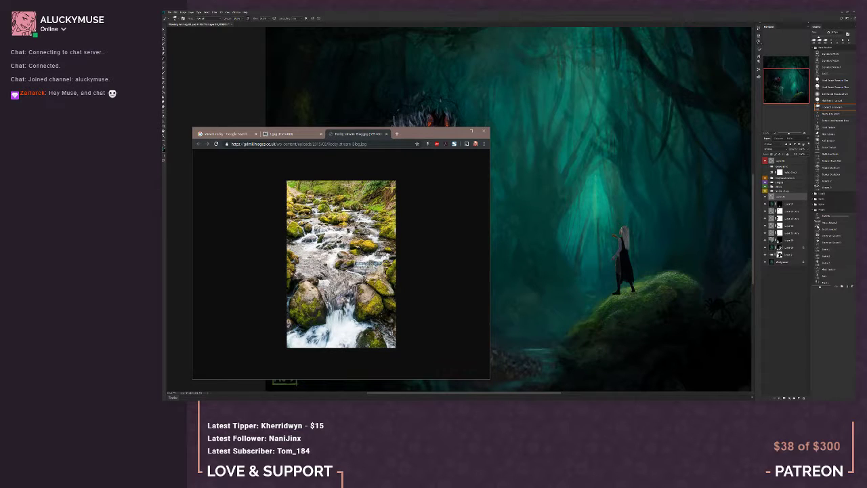
Bring the tall mossy stream photo from the browser into Photoshop as its own document
{"action": "left_click", "coordinate": [205, 401]}
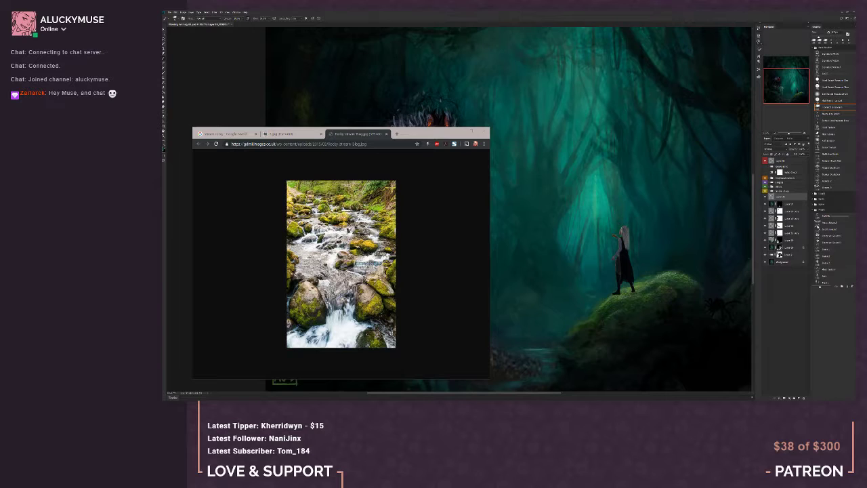
{"action": "left_click", "coordinate": [365, 262]}
{"action": "key", "text": "alt+Tab"}
{"action": "left_click", "coordinate": [373, 20]}
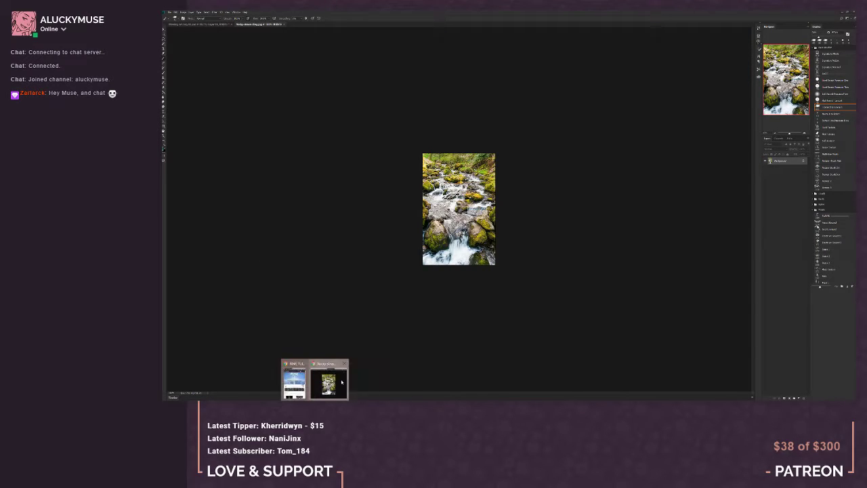
Bring the wide Shutterstock stream photo, 1.jpg, from the browser into Photoshop as its own document
{"action": "left_click", "coordinate": [329, 381]}
{"action": "left_click", "coordinate": [302, 133]}
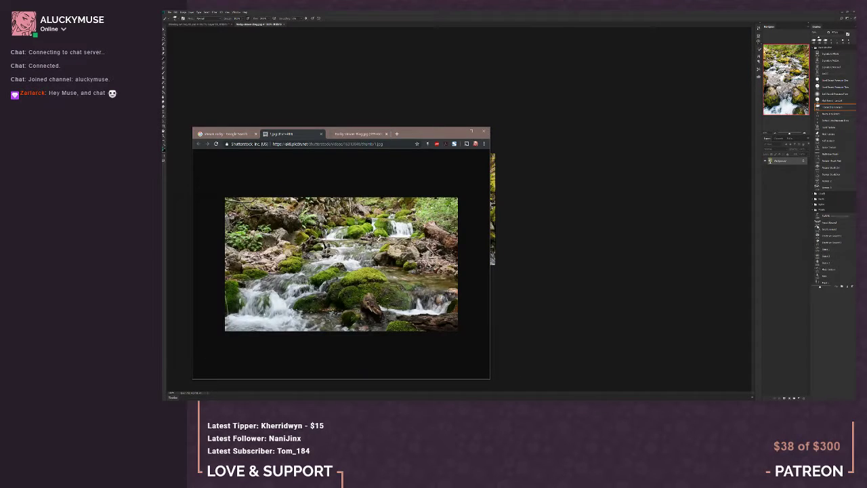
{"action": "key", "text": "alt+Tab"}
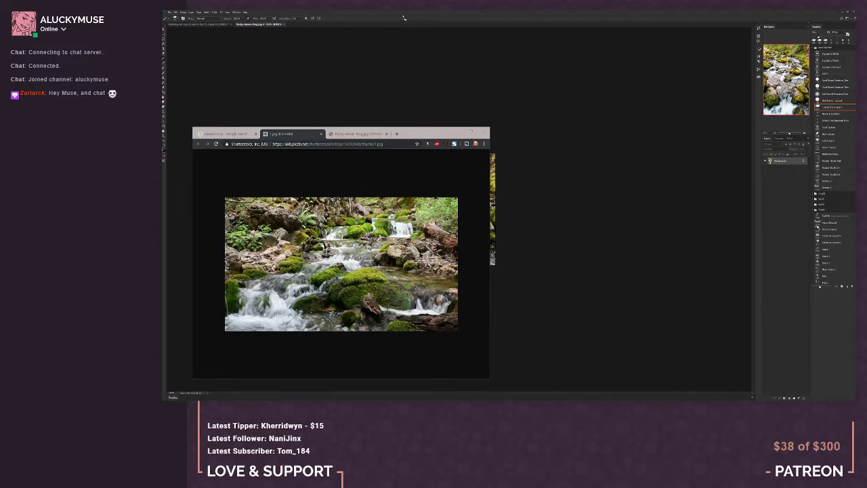
{"action": "left_click_drag", "start_coordinate": [404, 18], "coordinate": [397, 25]}
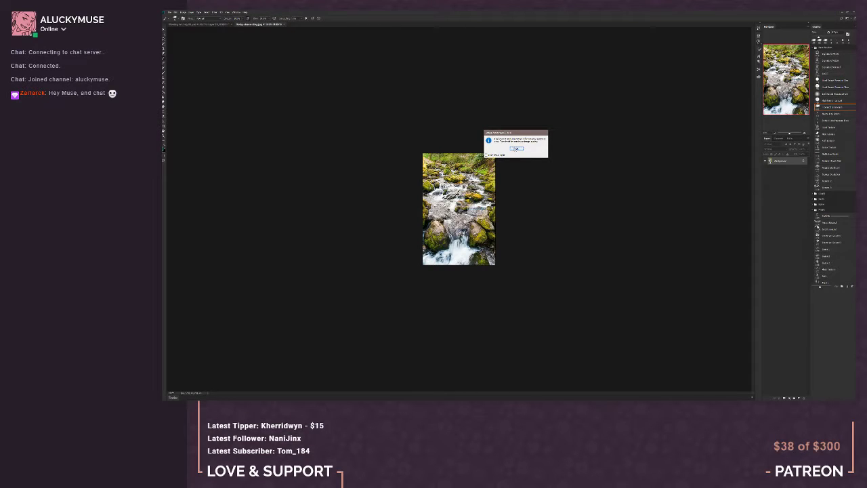
{"action": "left_click", "coordinate": [517, 148]}
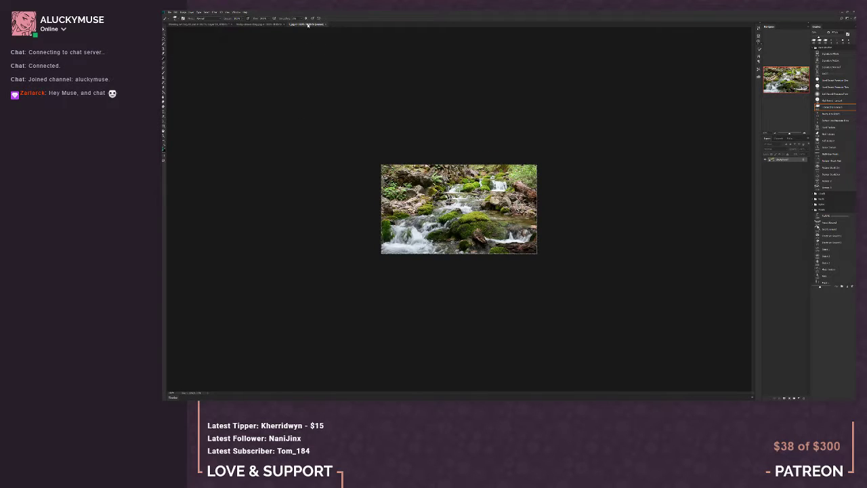
Float the two stream photos in separate windows, one above the other beside the forest painting, and close the browser window
{"action": "left_click_drag", "start_coordinate": [307, 24], "coordinate": [190, 31]}
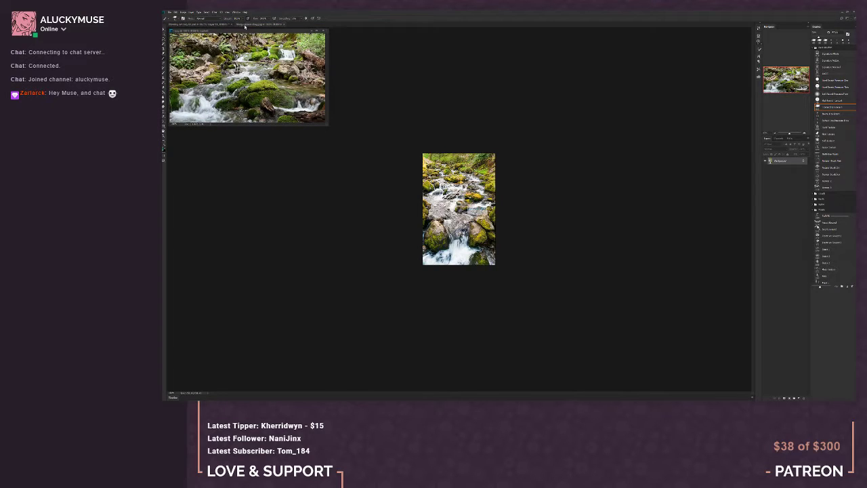
{"action": "mouse_move", "coordinate": [248, 24]}
{"action": "left_mouse_down"}
{"action": "mouse_move", "coordinate": [287, 135]}
{"action": "mouse_move", "coordinate": [214, 134]}
{"action": "left_mouse_up"}
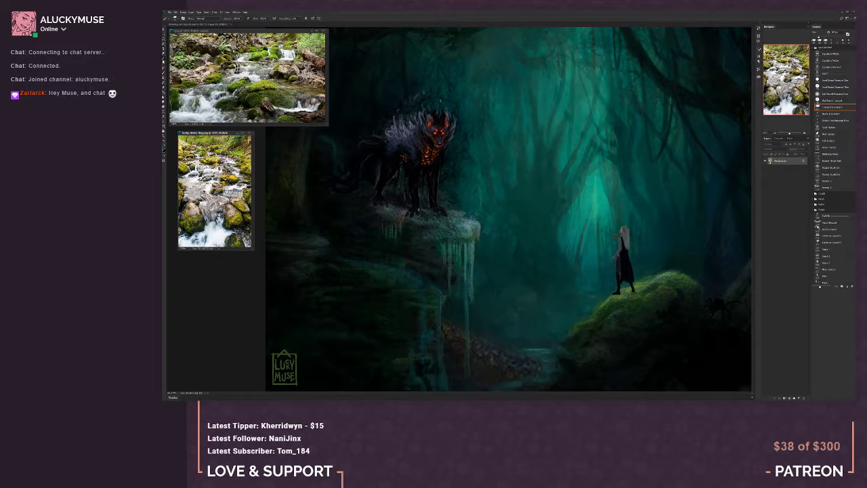
{"action": "left_click", "coordinate": [231, 312]}
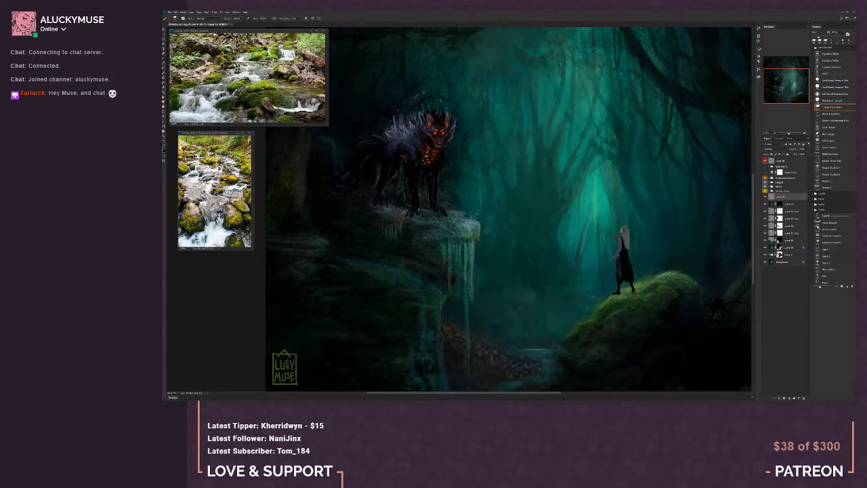
{"action": "mouse_move", "coordinate": [315, 403]}
{"action": "left_click", "coordinate": [331, 382]}
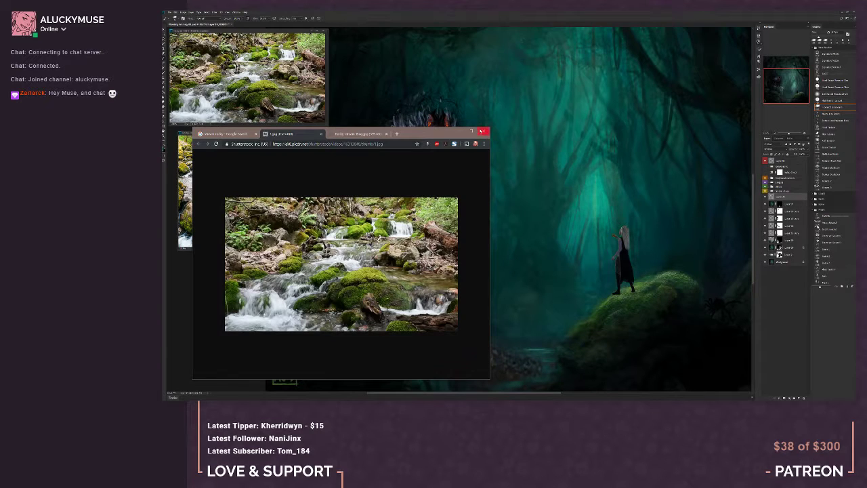
{"action": "left_click", "coordinate": [481, 132]}
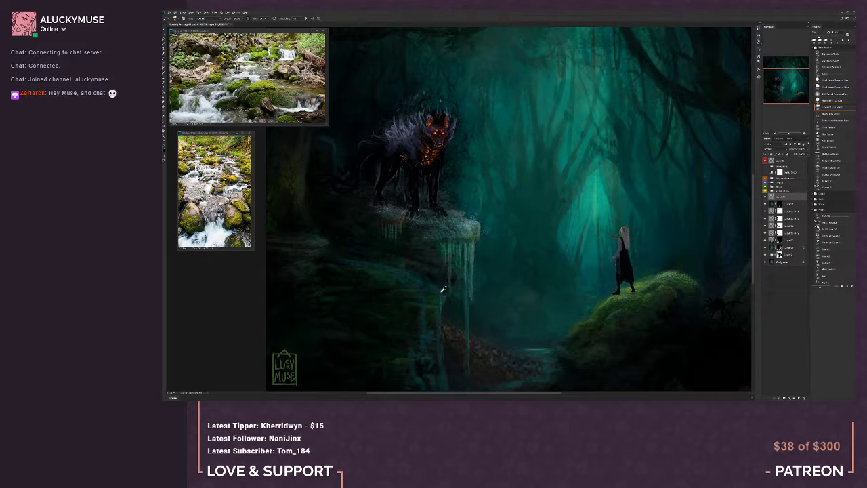
Create a layer group named "water" and move the stream painting layer into it
{"action": "left_click", "coordinate": [794, 397]}
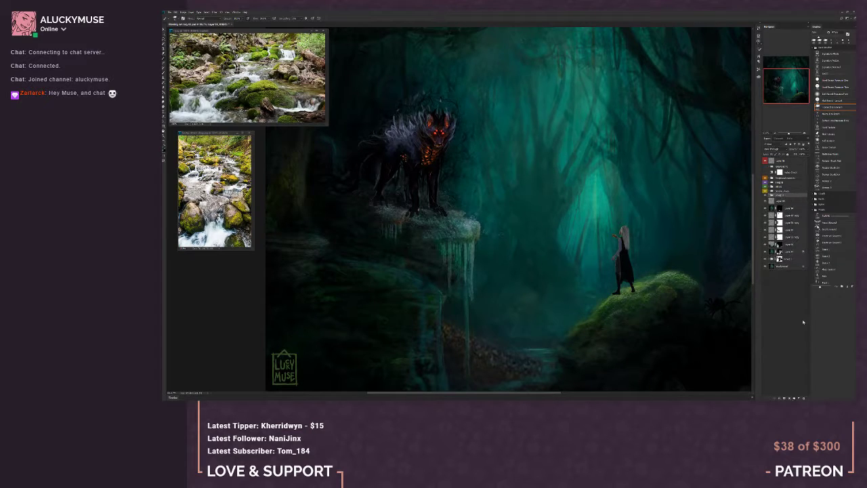
{"action": "double_click", "coordinate": [782, 196]}
{"action": "type", "text": "water"}
{"action": "key", "text": "Return"}
{"action": "left_click_drag", "start_coordinate": [781, 202], "coordinate": [779, 196]}
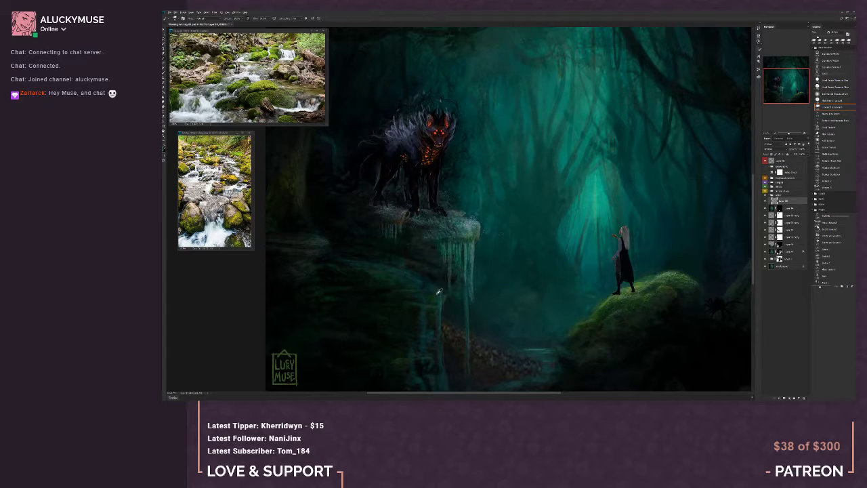
Paint teal water spilling over the edge of the mossy rock ledge below the creature
{"action": "left_click", "coordinate": [410, 288], "text": "alt"}
{"action": "left_click", "coordinate": [433, 297], "text": "alt"}
{"action": "left_click", "coordinate": [446, 296], "text": "alt"}
{"action": "left_click", "coordinate": [607, 303], "text": "alt"}
{"action": "left_click", "coordinate": [441, 291], "text": "alt"}
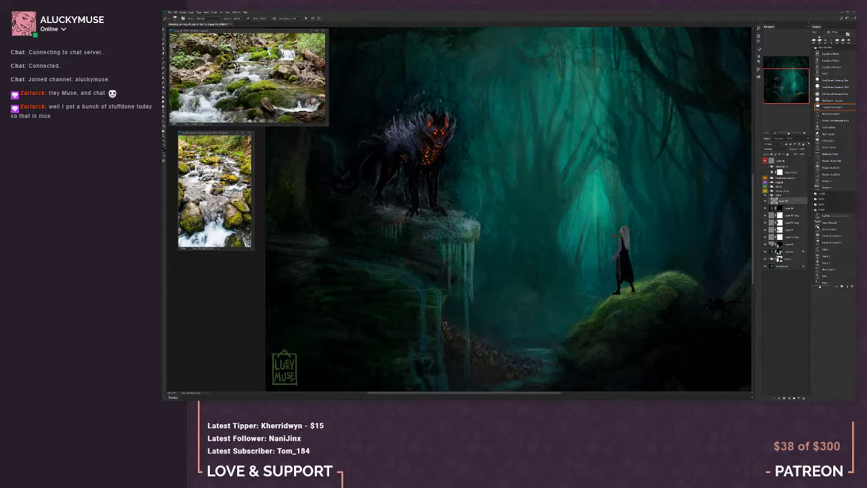
Extend the water down the lower rock face as thin vertical streams beneath the mossy ledge
{"action": "left_click", "coordinate": [434, 337], "text": "alt"}
{"action": "left_click", "coordinate": [414, 338], "text": "alt"}
{"action": "left_click", "coordinate": [434, 307], "text": "alt"}
{"action": "left_click", "coordinate": [441, 302], "text": "alt"}
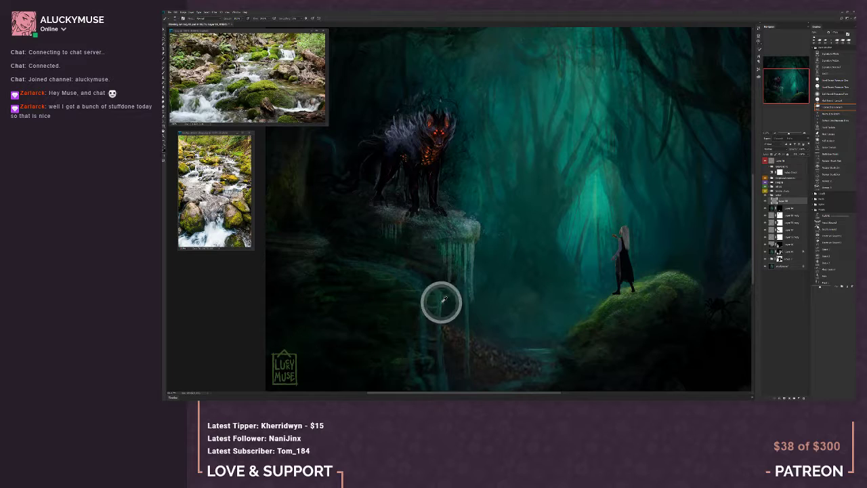
{"action": "left_click", "coordinate": [467, 258], "text": "alt"}
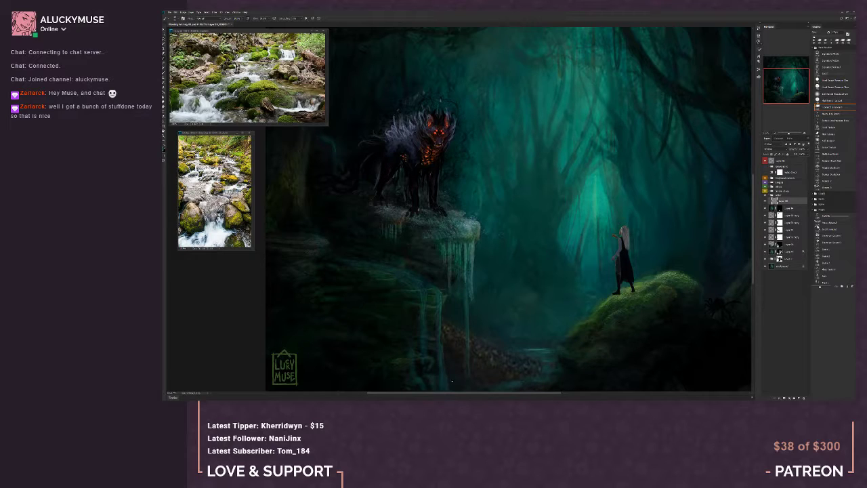
{"action": "left_click_drag", "start_coordinate": [463, 366], "coordinate": [444, 344]}
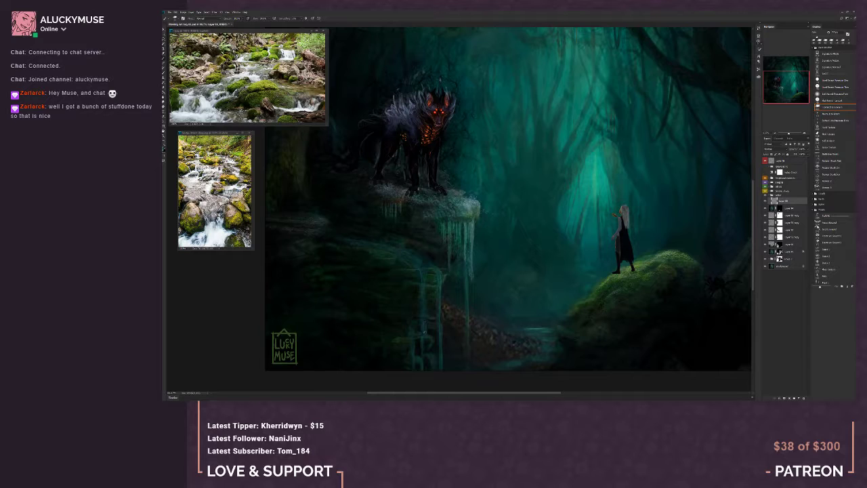
Shape the lower streams into a stepped cascade over the rocks, alternating between painting and erasing
{"action": "left_click_drag", "start_coordinate": [424, 332], "coordinate": [422, 336]}
{"action": "key", "text": "e"}
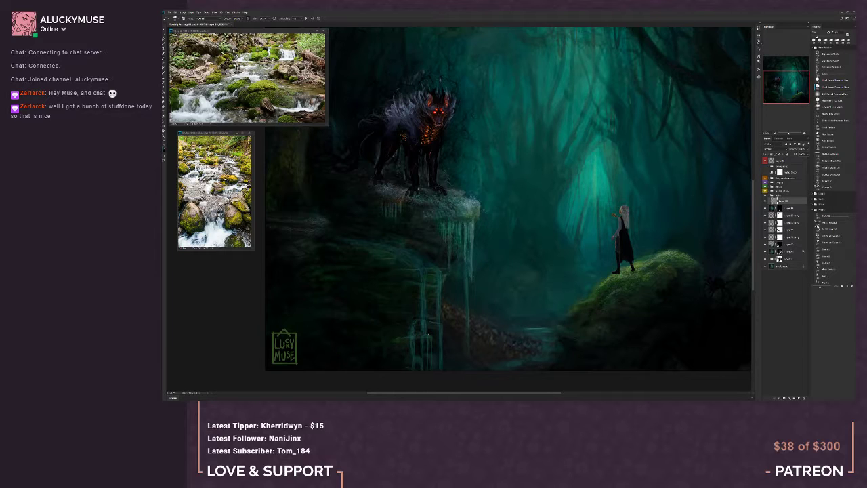
{"action": "key", "text": "b"}
{"action": "key", "text": "e"}
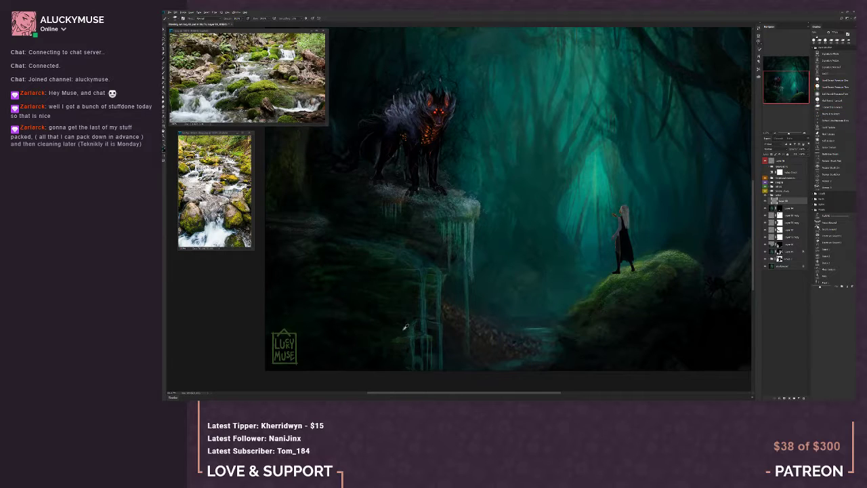
{"action": "key", "text": "b"}
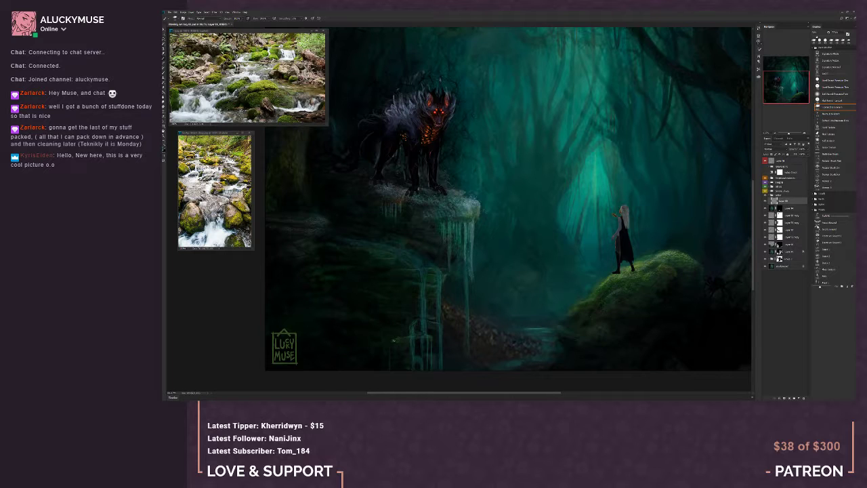
{"action": "left_click", "coordinate": [390, 348], "text": "alt"}
Check the cascade against the whole painting and refine its lowest streams near the bottom edge of the artwork
{"action": "left_click", "coordinate": [775, 133]}
{"action": "mouse_move", "coordinate": [786, 83]}
{"action": "left_mouse_down"}
{"action": "mouse_move", "coordinate": [788, 67]}
{"action": "mouse_move", "coordinate": [794, 84]}
{"action": "left_mouse_up"}
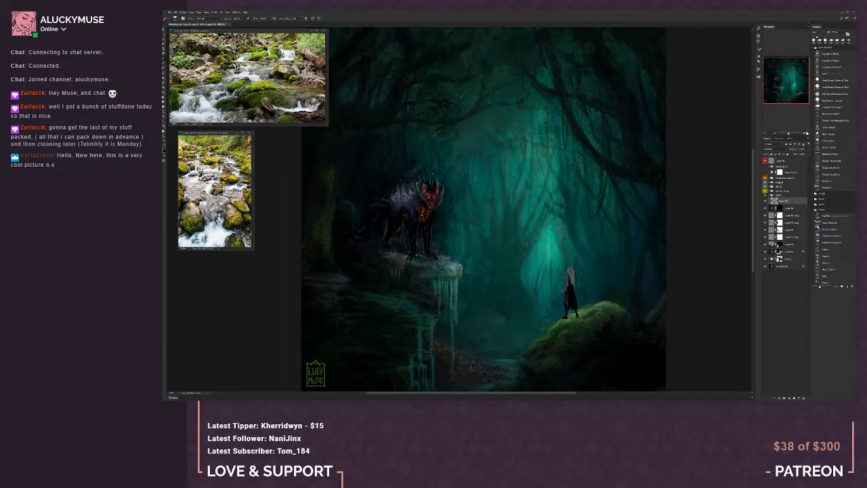
{"action": "left_click", "coordinate": [805, 133]}
{"action": "left_click_drag", "start_coordinate": [793, 88], "coordinate": [779, 89]}
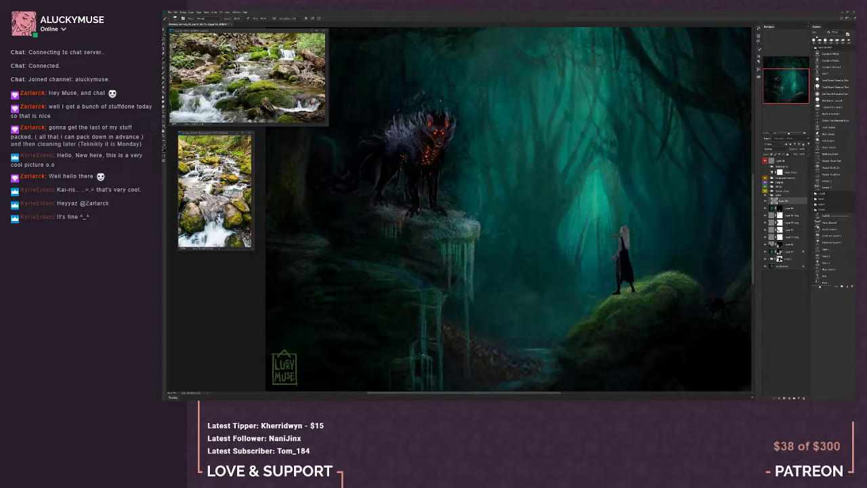
{"action": "key", "text": "b"}
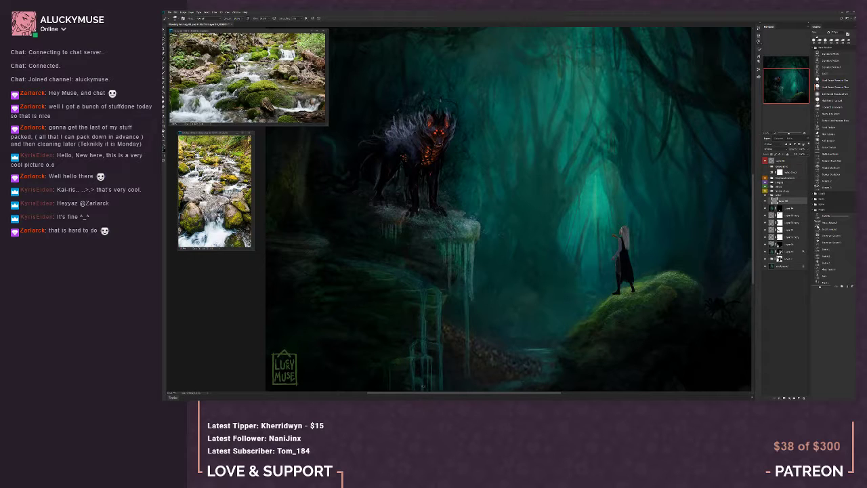
{"action": "key", "text": "b"}
{"action": "left_click_drag", "start_coordinate": [421, 381], "coordinate": [422, 373]}
{"action": "left_click_drag", "start_coordinate": [417, 377], "coordinate": [419, 377]}
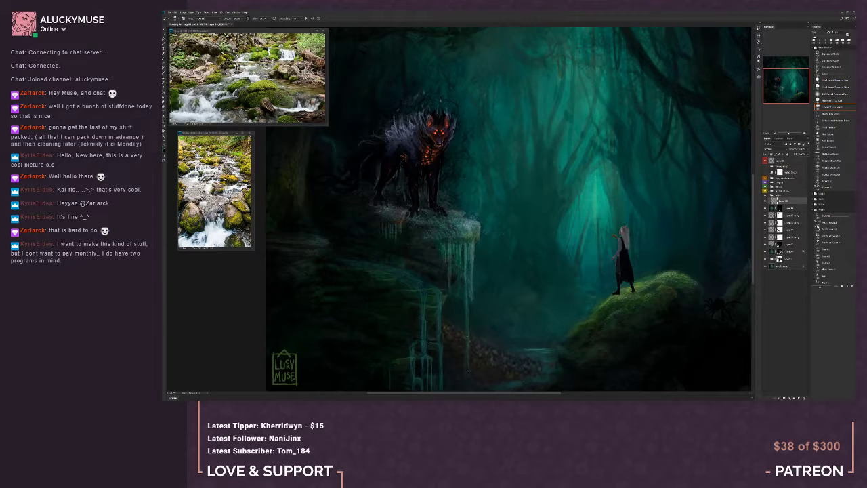
Strengthen the long fall below the creature's ledge and paint thin new falls to the left of the stepped cascade
{"action": "scroll", "coordinate": [488, 372], "scroll_direction": "down", "scroll_amount": 2}
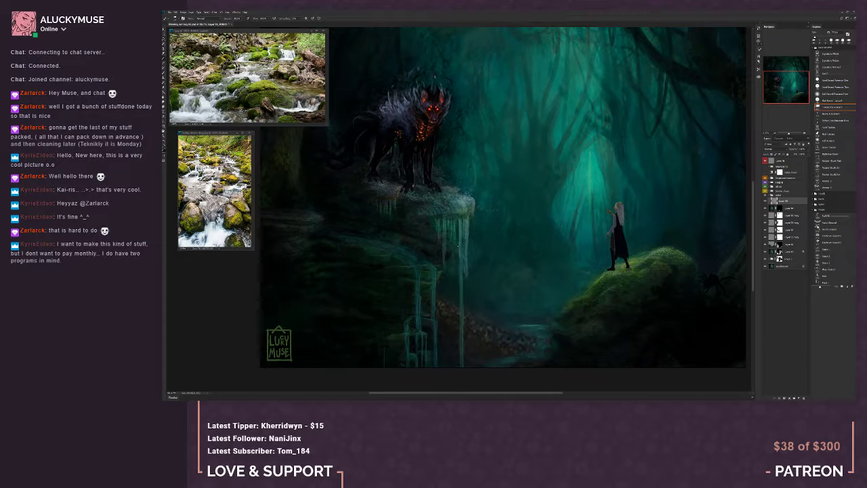
{"action": "left_click", "coordinate": [467, 282], "text": "alt"}
{"action": "left_click", "coordinate": [467, 239], "text": "alt"}
{"action": "key", "text": "e"}
{"action": "key", "text": "b"}
{"action": "left_click", "coordinate": [832, 107]}
{"action": "key", "text": "["}
{"action": "left_click", "coordinate": [832, 107]}
{"action": "left_click", "coordinate": [834, 86]}
{"action": "key", "text": "b"}
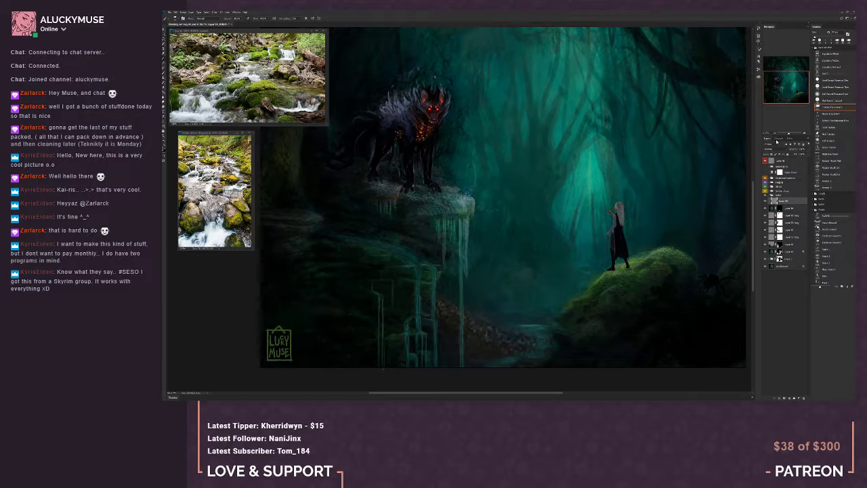
Inspect the composition of the whole painting mirrored horizontally, and return it to its normal orientation
{"action": "left_click", "coordinate": [776, 132]}
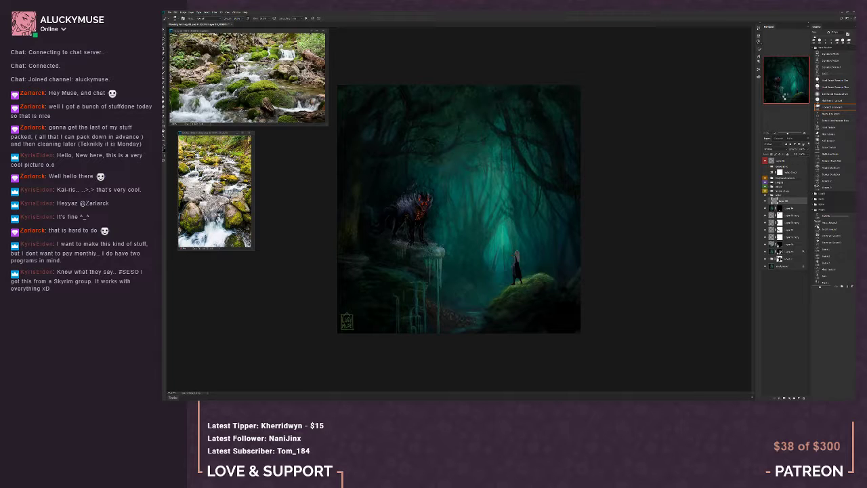
{"action": "key", "text": "ctrl+shift+h"}
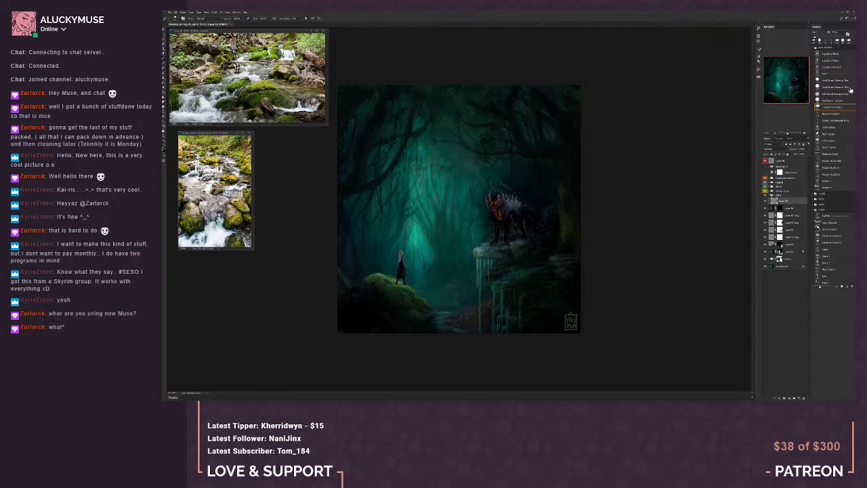
{"action": "left_click", "coordinate": [832, 74]}
{"action": "left_click", "coordinate": [833, 220]}
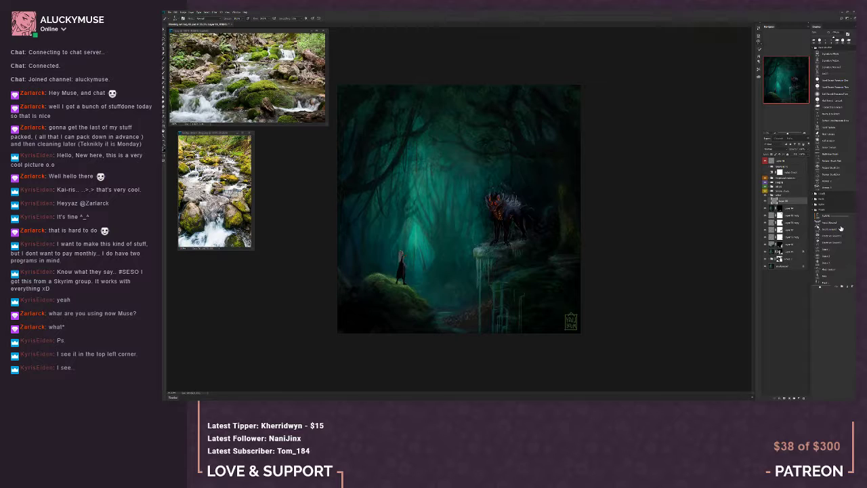
{"action": "left_click", "coordinate": [808, 132]}
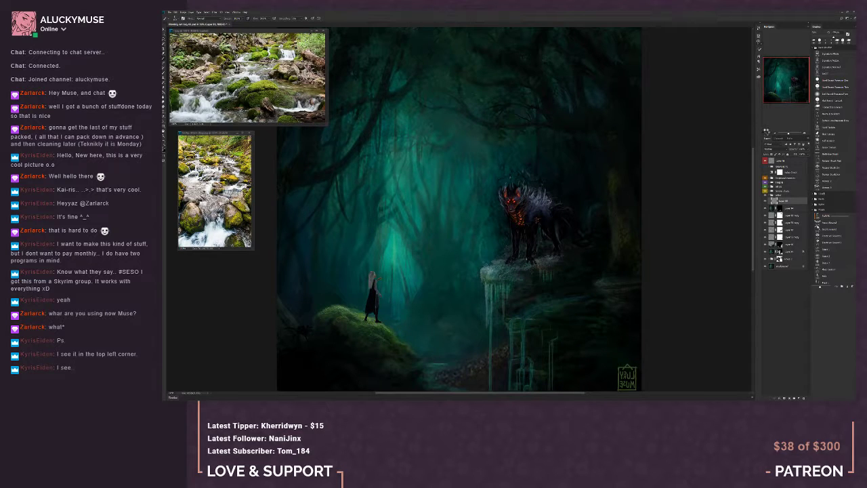
{"action": "key", "text": "ctrl+shift+h"}
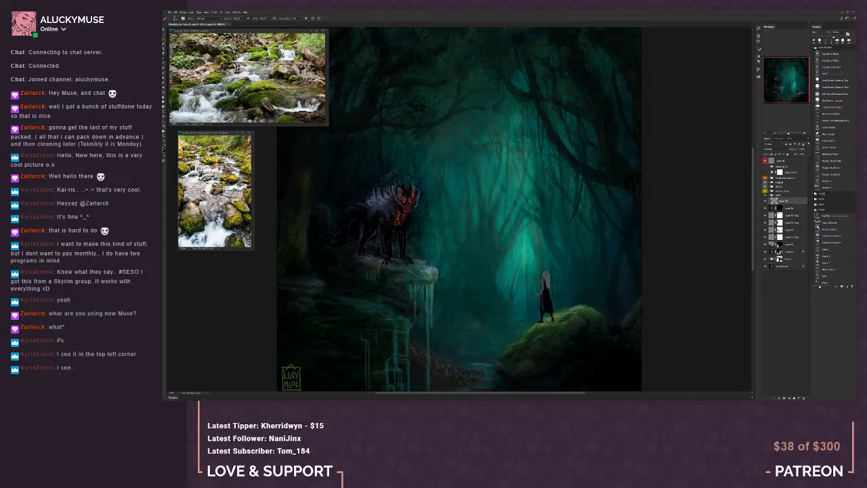
Reduce the size of the textured brush and paint more water along the top and side of the thin leftmost fall
{"action": "left_click_drag", "start_coordinate": [439, 361], "coordinate": [527, 290]}
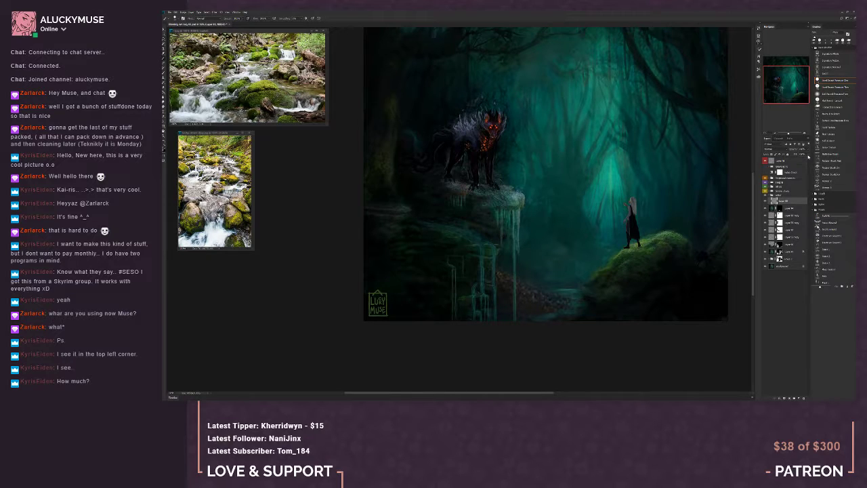
{"action": "left_click", "coordinate": [833, 107]}
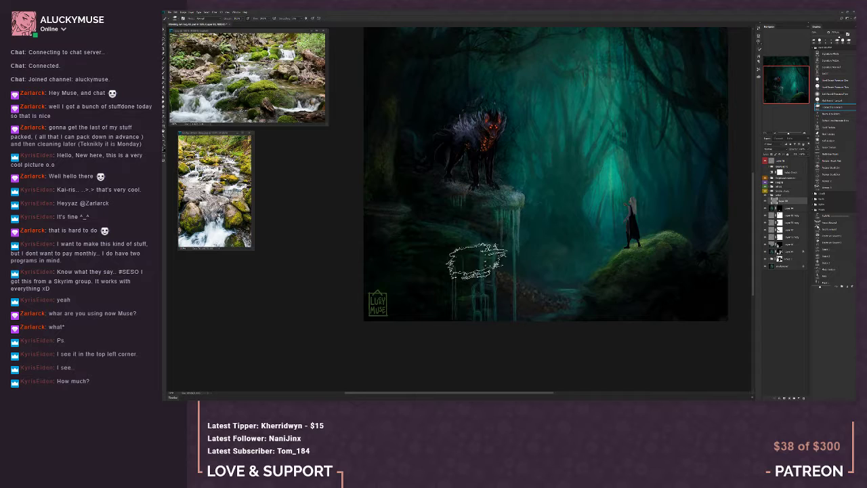
{"action": "key", "text": "bracketleft"}
{"action": "key", "text": "bracketleft"}
{"action": "key", "text": "bracketleft"}
{"action": "key", "text": "bracketleft"}
{"action": "key", "text": "bracketleft"}
{"action": "key", "text": "bracketleft"}
{"action": "key", "text": "bracketleft"}
{"action": "key", "text": "bracketleft"}
{"action": "key", "text": "bracketleft"}
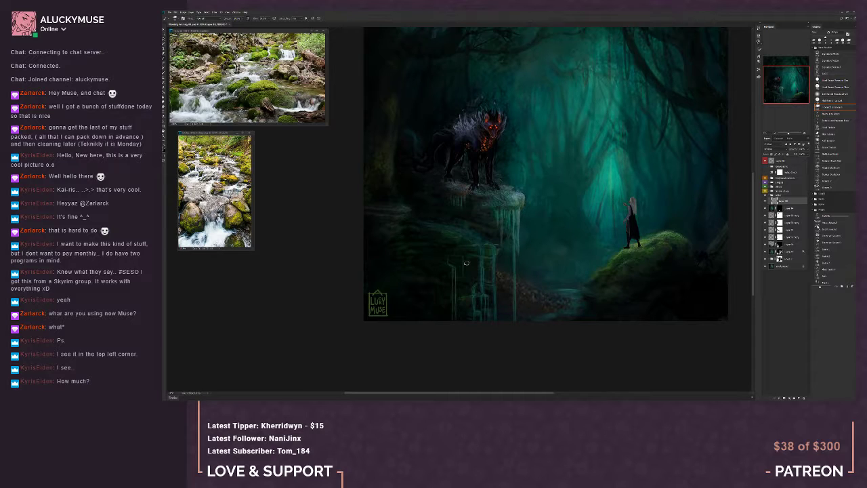
{"action": "left_click", "coordinate": [805, 135]}
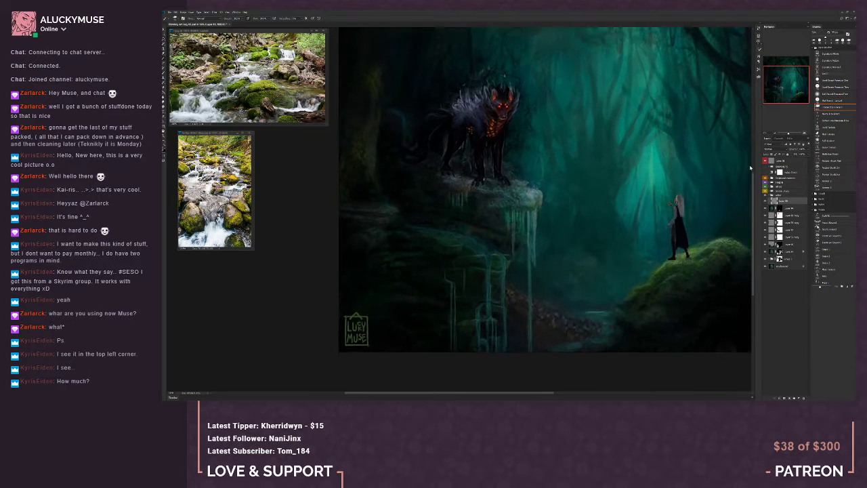
{"action": "left_click_drag", "start_coordinate": [499, 306], "coordinate": [499, 242]}
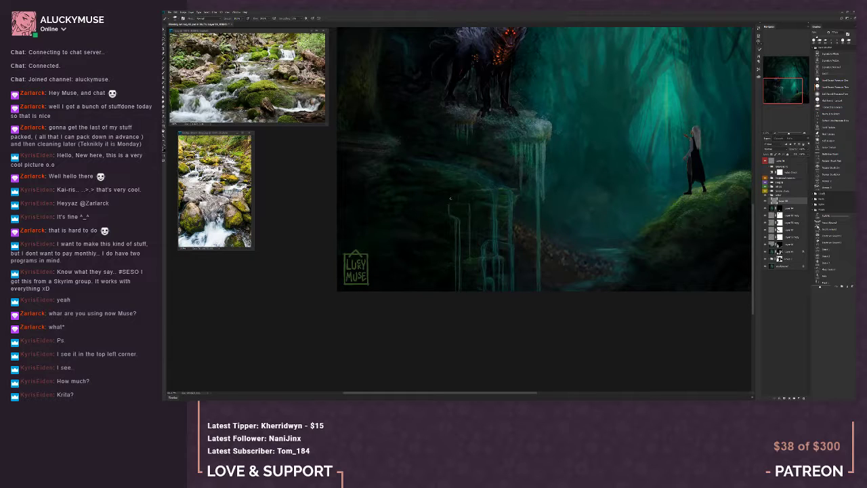
{"action": "key", "text": "b"}
{"action": "key", "text": "b"}
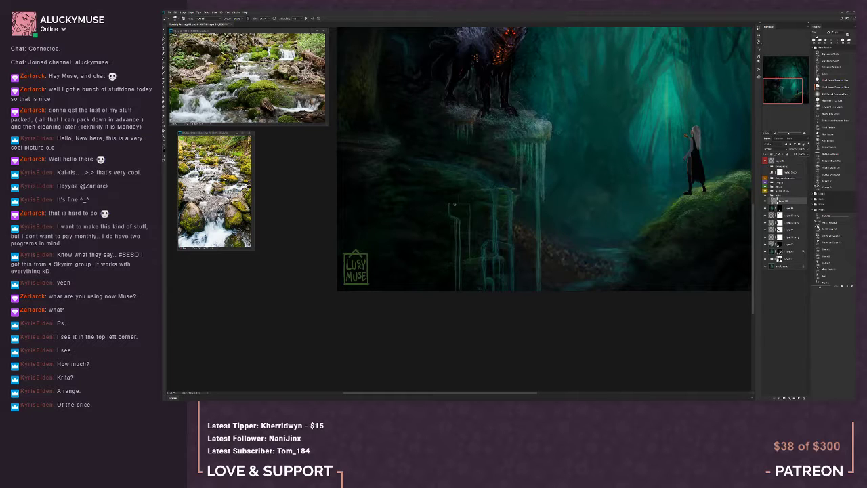
Reduce the brush size and paint finer water along the top of the stepped cascade beside the thin leftmost fall
{"action": "key", "text": "b"}
{"action": "key", "text": "bracketleft"}
{"action": "left_click", "coordinate": [678, 202], "text": "alt"}
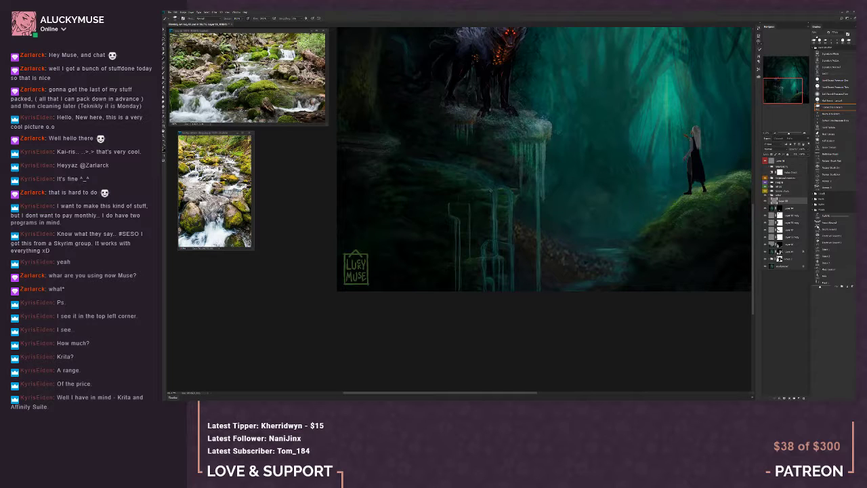
{"action": "left_click", "coordinate": [490, 192], "text": "alt"}
{"action": "key", "text": "b"}
Refine the long fall below the creature's ledge using a smaller brush and the Eraser
{"action": "left_click_drag", "start_coordinate": [567, 213], "coordinate": [561, 259]}
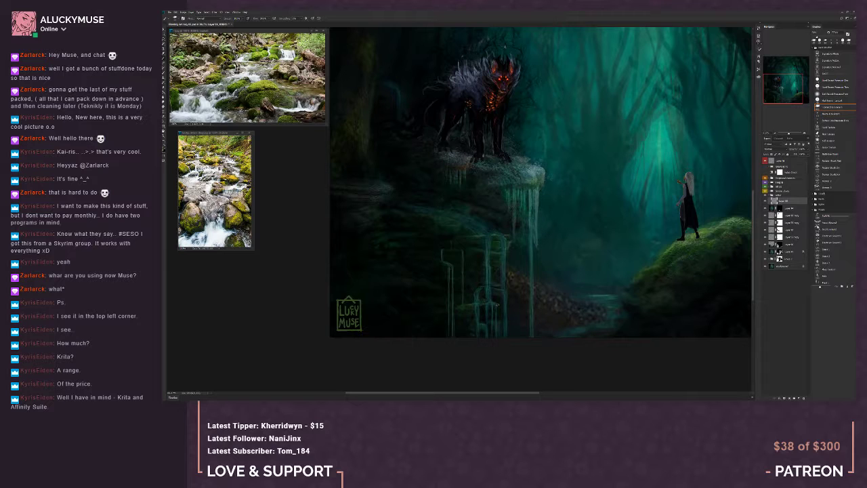
{"action": "key", "text": "bracketleft"}
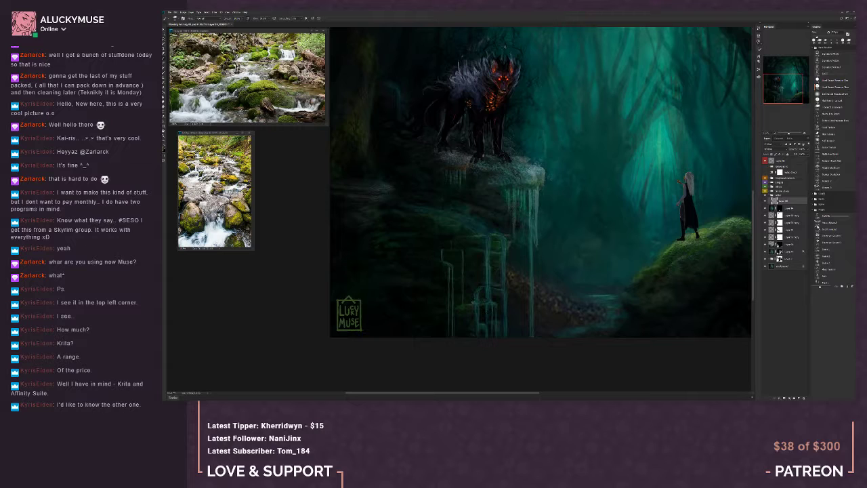
{"action": "key", "text": "b"}
{"action": "key", "text": "e"}
{"action": "right_click", "coordinate": [532, 224]}
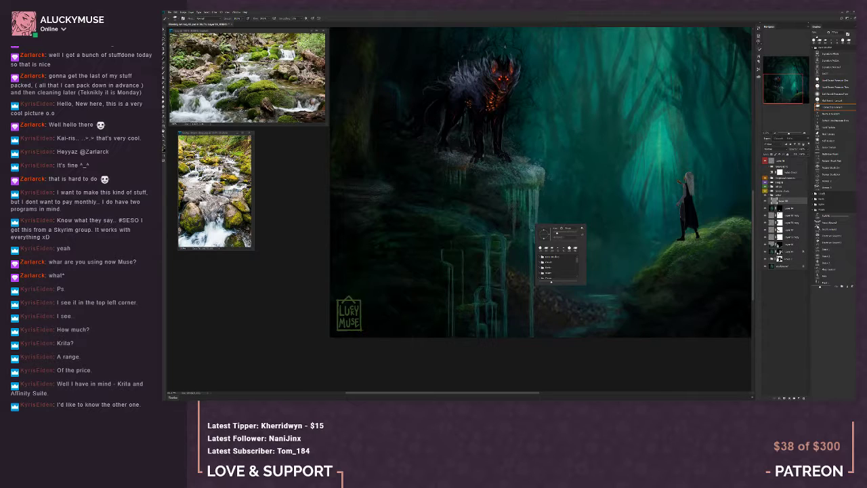
{"action": "left_click", "coordinate": [531, 228], "text": "alt"}
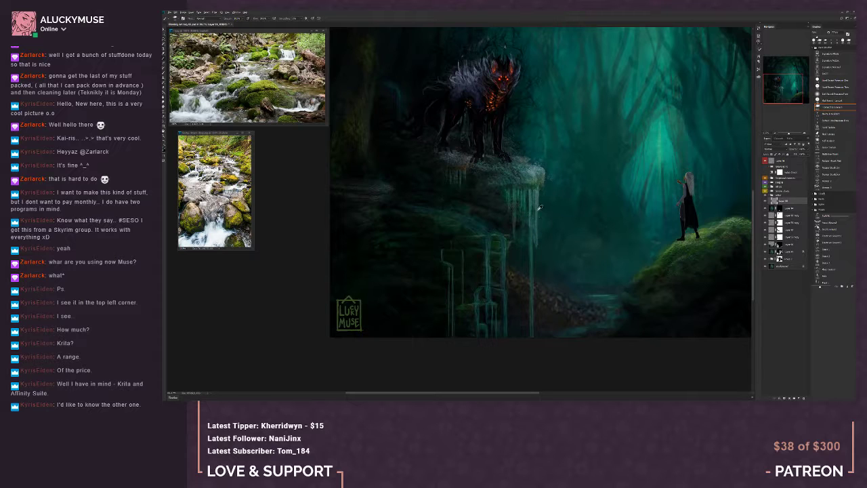
{"action": "left_click", "coordinate": [529, 226], "text": "alt"}
Touch up the lower stream of the thin leftmost fall, alternating between painting and erasing
{"action": "key", "text": "e"}
{"action": "key", "text": "b"}
{"action": "left_click_drag", "start_coordinate": [449, 280], "coordinate": [449, 298]}
{"action": "key", "text": "e"}
{"action": "key", "text": "b"}
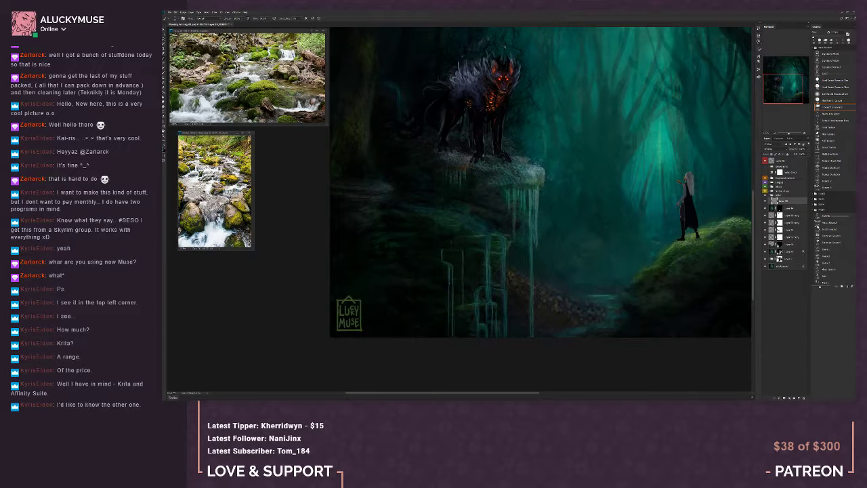
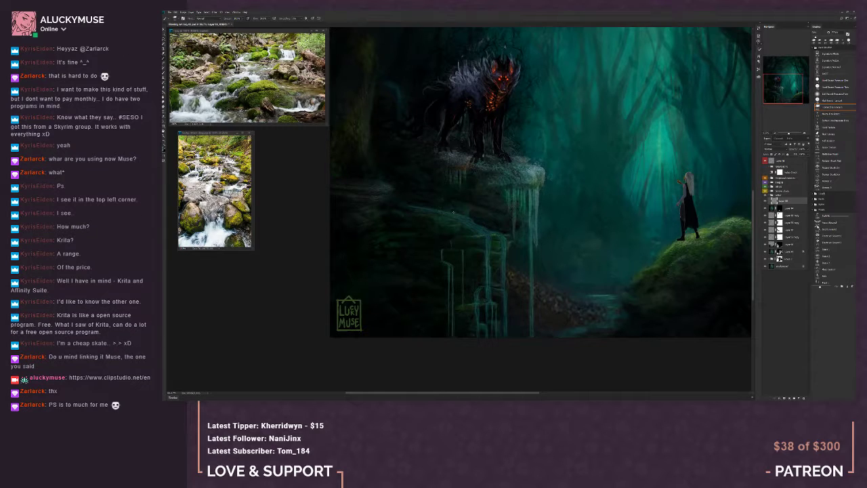
Touch up the water along the top of the stepped cascade, alternating between the Eraser and the brush
{"action": "key", "text": "e"}
{"action": "key", "text": "b"}
{"action": "left_click", "coordinate": [489, 227], "text": "alt"}
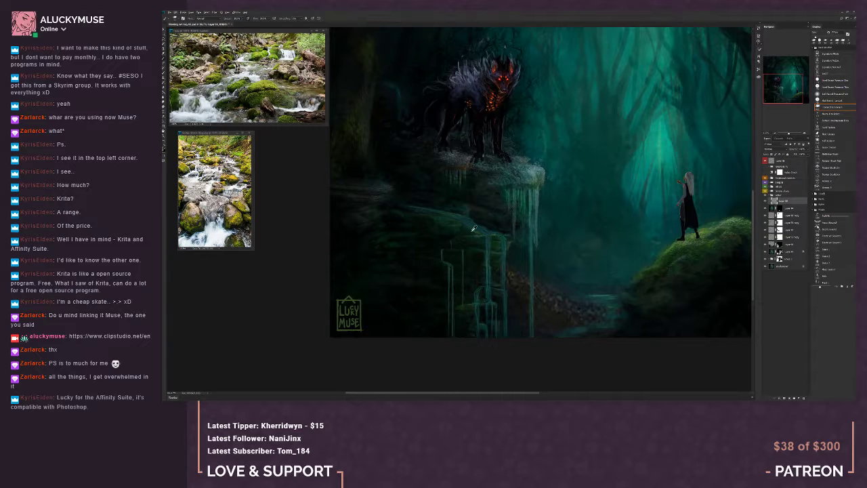
{"action": "left_click", "coordinate": [445, 237], "text": "alt"}
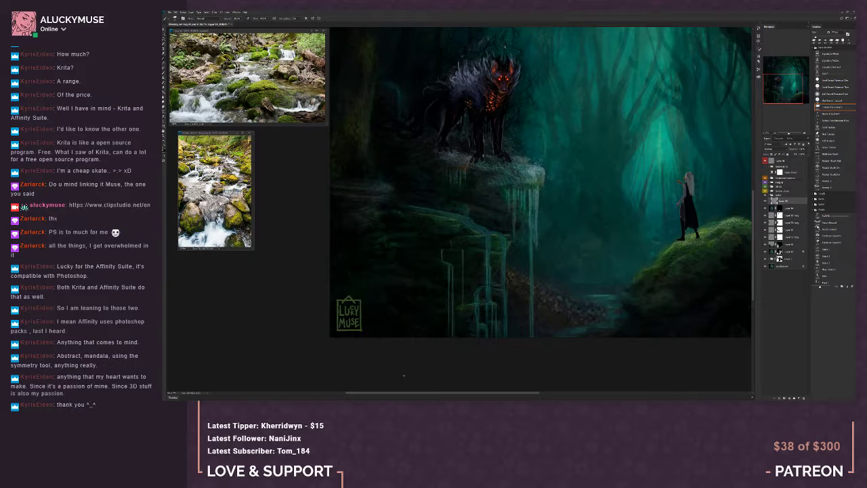
Check the whole painting's values by toggling the greyscale layer on and off
{"action": "left_click", "coordinate": [775, 134]}
{"action": "left_click", "coordinate": [776, 134]}
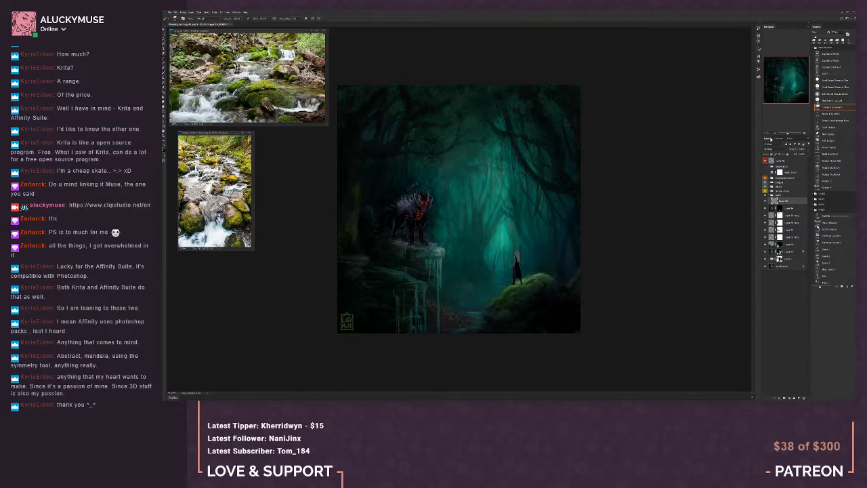
{"action": "left_click", "coordinate": [765, 174]}
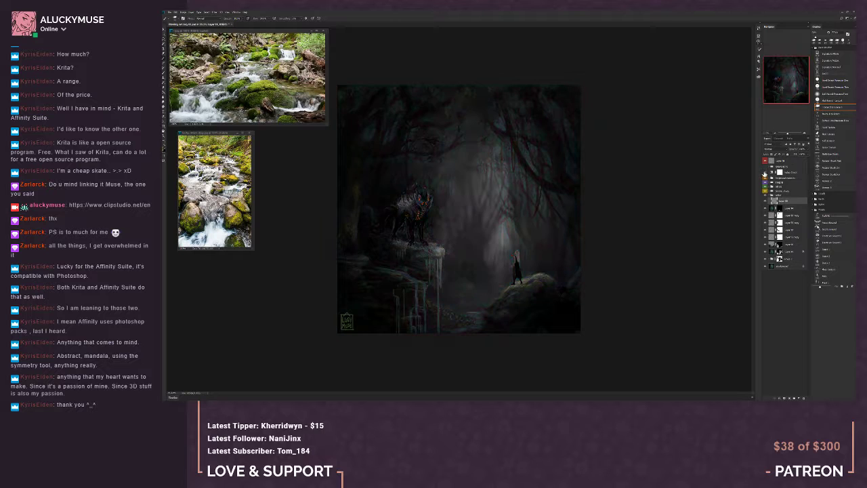
{"action": "left_click", "coordinate": [765, 174]}
{"action": "left_click", "coordinate": [765, 173]}
{"action": "left_click", "coordinate": [765, 174]}
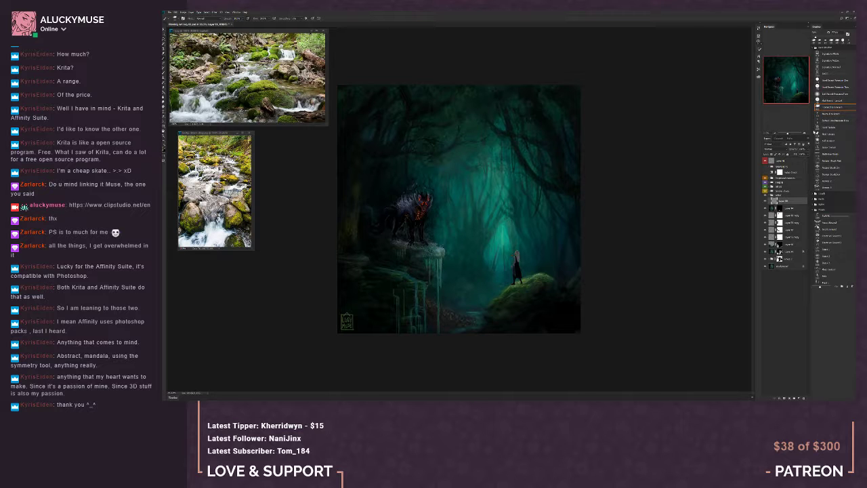
Review the falls and stream up close and save the painting
{"action": "left_click", "coordinate": [805, 133]}
{"action": "left_click_drag", "start_coordinate": [789, 78], "coordinate": [780, 81]}
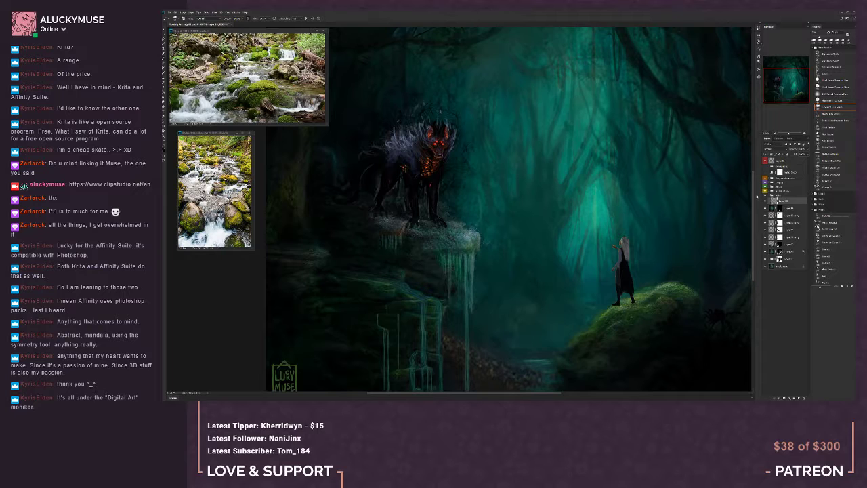
{"action": "key", "text": "ctrl+minus"}
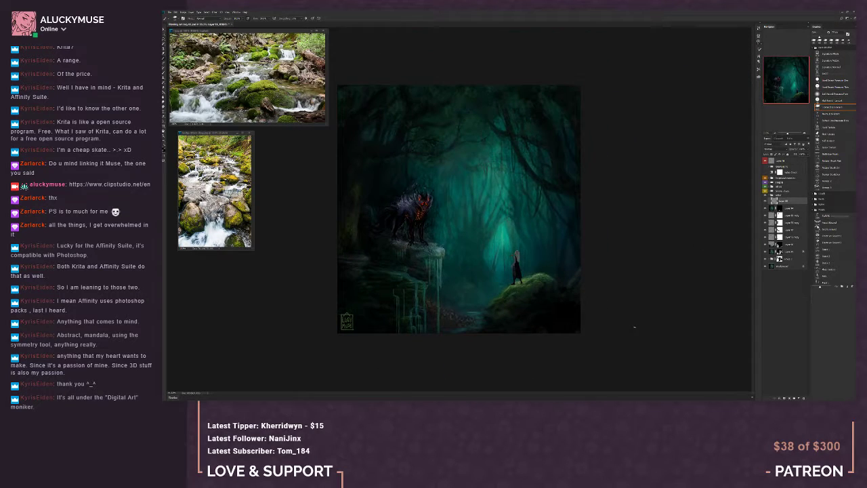
{"action": "key", "text": "ctrl+s"}
Touch up the cascade below the creature's ledge with a smaller brush and add a new layer in the water group
{"action": "mouse_move", "coordinate": [370, 403]}
{"action": "left_click", "coordinate": [805, 134]}
{"action": "left_click", "coordinate": [805, 134]}
{"action": "left_click", "coordinate": [805, 134]}
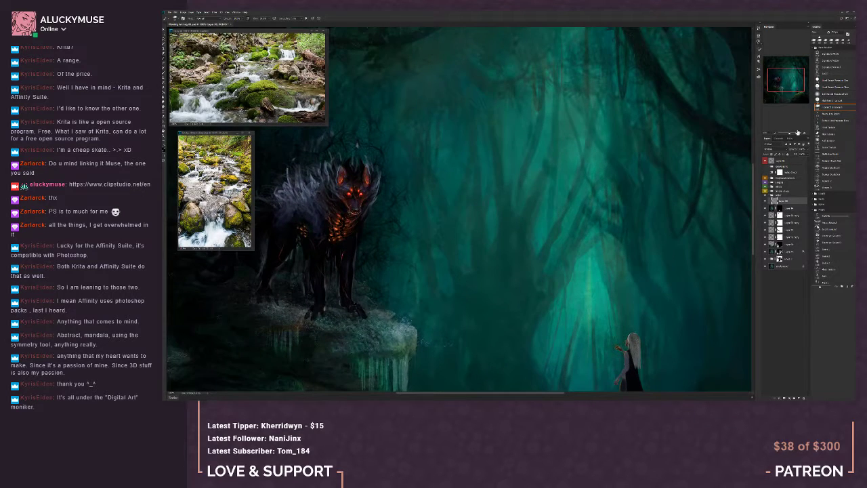
{"action": "left_click", "coordinate": [766, 133]}
{"action": "left_click_drag", "start_coordinate": [785, 80], "coordinate": [779, 86]}
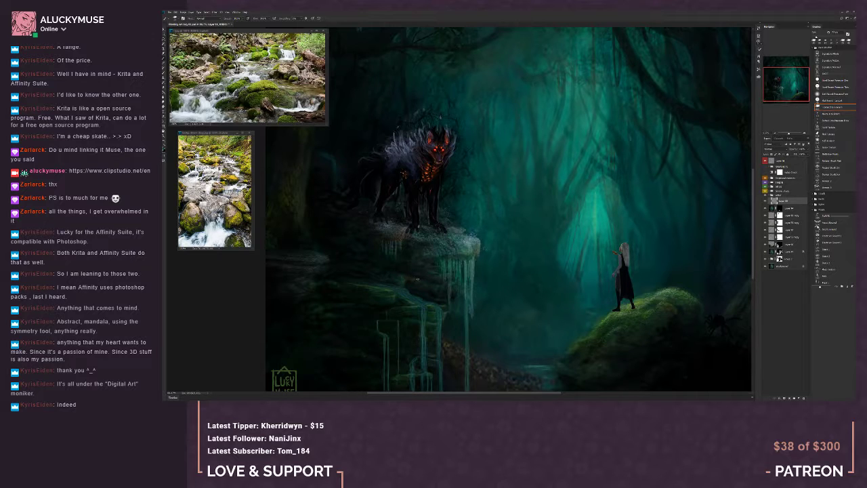
{"action": "key", "text": "["}
{"action": "key", "text": "b"}
{"action": "key", "text": "["}
{"action": "left_click", "coordinate": [801, 398]}
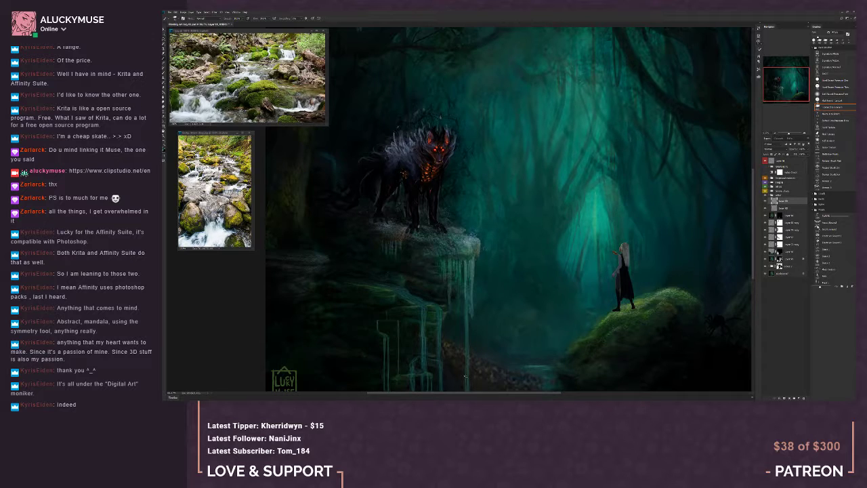
{"action": "left_click", "coordinate": [776, 132]}
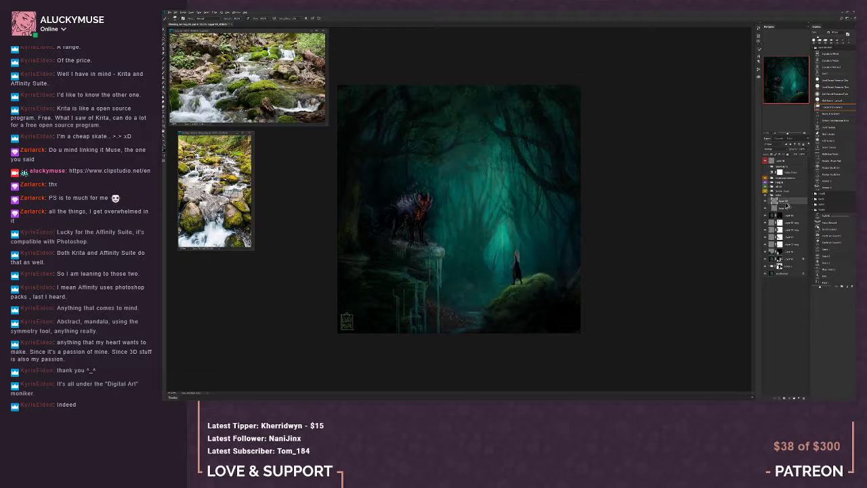
{"action": "key", "text": "ctrl+j"}
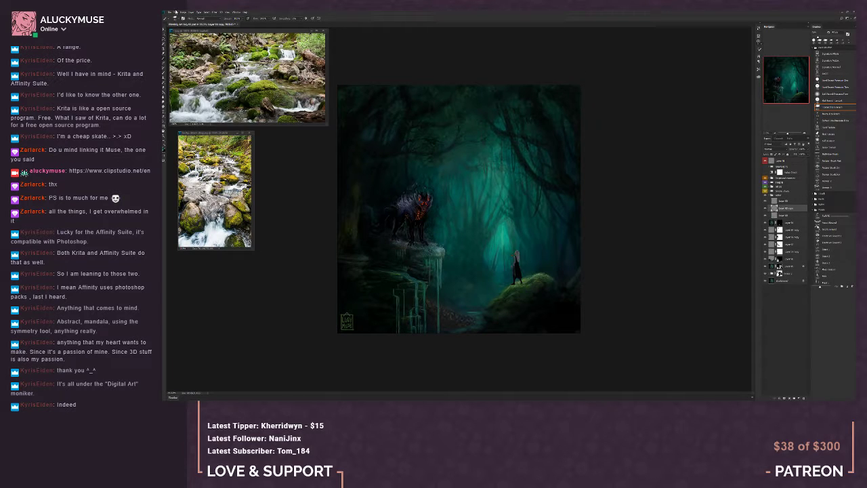
{"action": "left_click", "coordinate": [175, 11]}
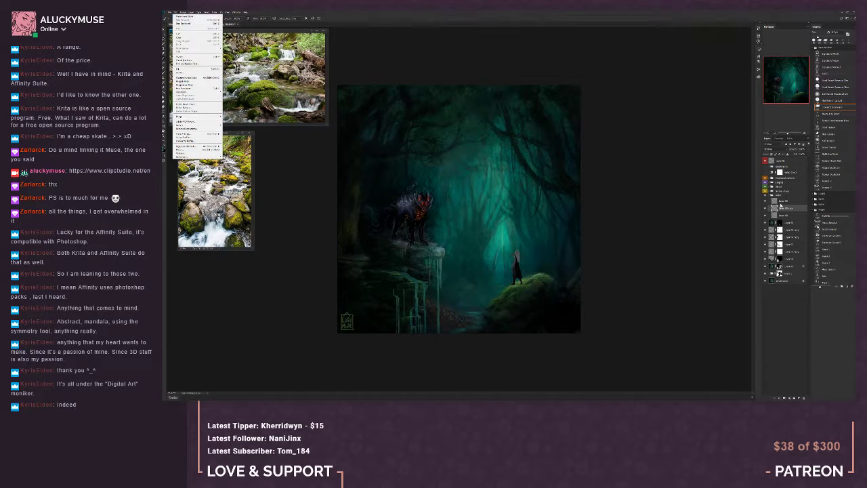
{"action": "left_click", "coordinate": [180, 23]}
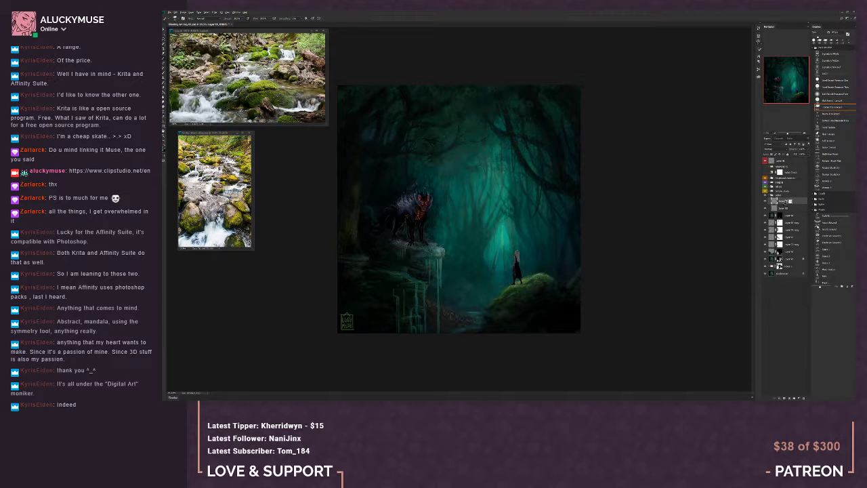
Clip the new layer to the water layer below, choose a soft round brush and apply a darkening blend mode to the layer
{"action": "left_click", "coordinate": [805, 133]}
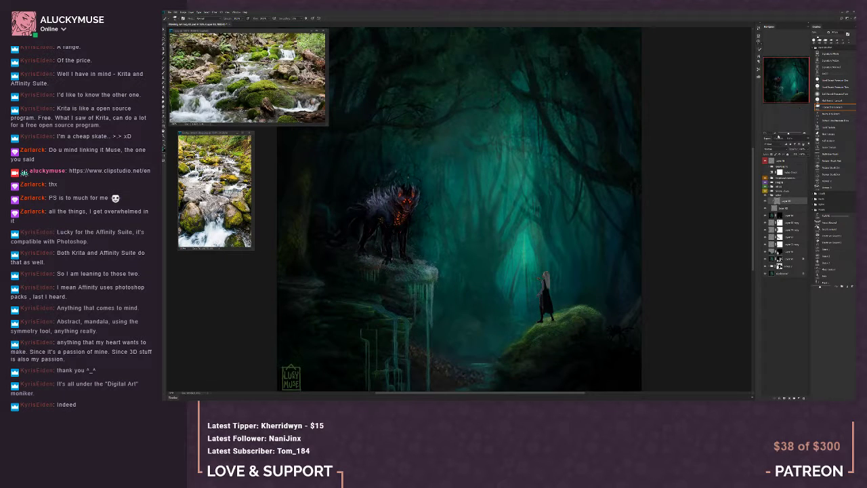
{"action": "left_click", "coordinate": [777, 132]}
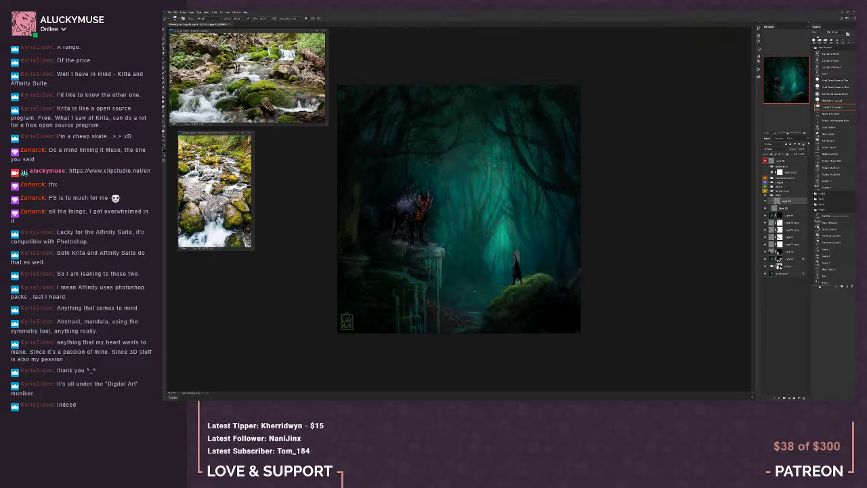
{"action": "left_click", "coordinate": [836, 88]}
{"action": "left_click", "coordinate": [775, 149]}
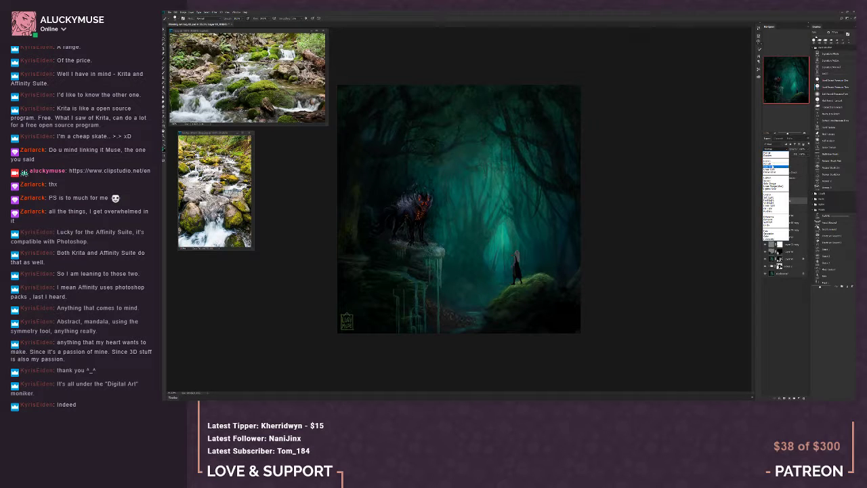
{"action": "left_click", "coordinate": [772, 166]}
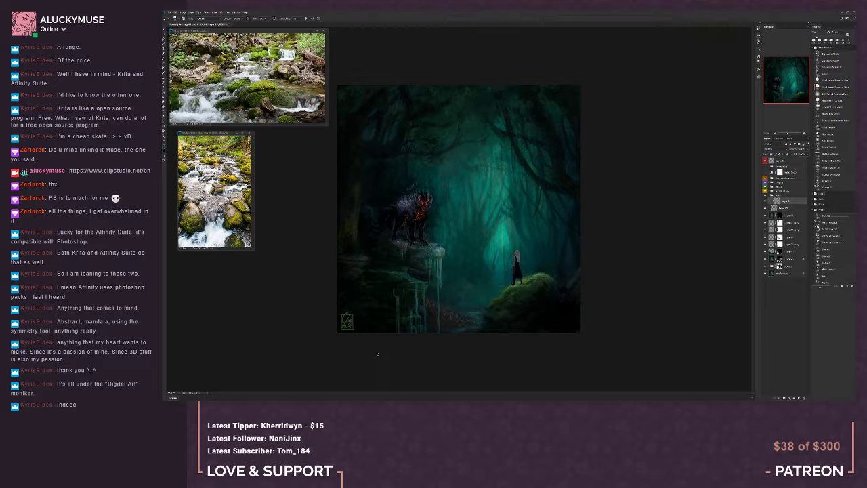
Enlarge the soft brush and darken the thin leftmost fall and stepped cascade on the clipped layer
{"action": "scroll", "coordinate": [376, 352], "scroll_direction": "up", "scroll_amount": 3}
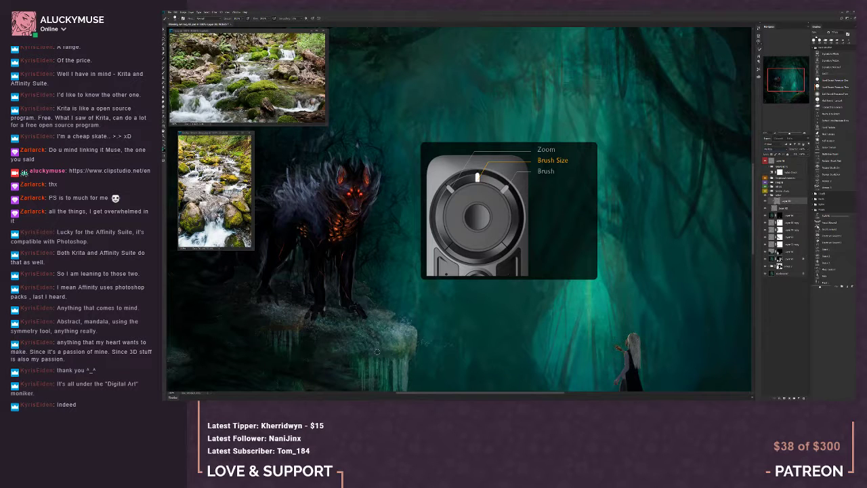
{"action": "left_click", "coordinate": [773, 134]}
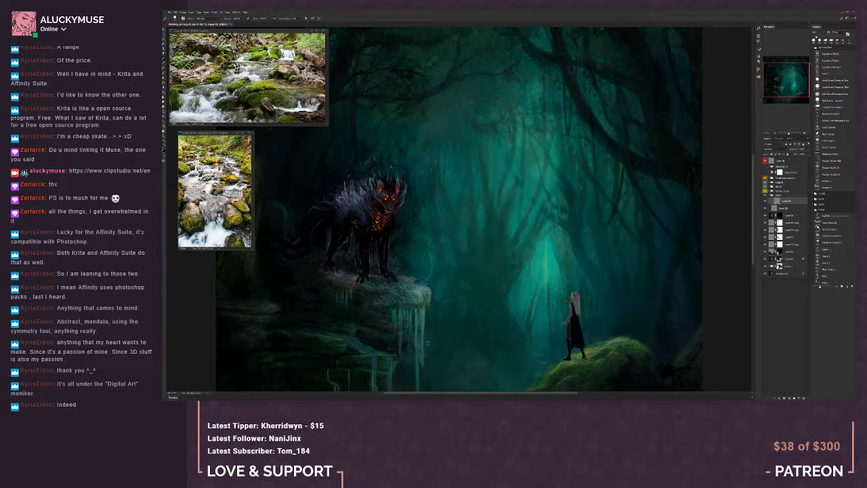
{"action": "mouse_move", "coordinate": [431, 351]}
{"action": "left_mouse_down"}
{"action": "mouse_move", "coordinate": [455, 279]}
{"action": "mouse_move", "coordinate": [492, 238]}
{"action": "left_mouse_up"}
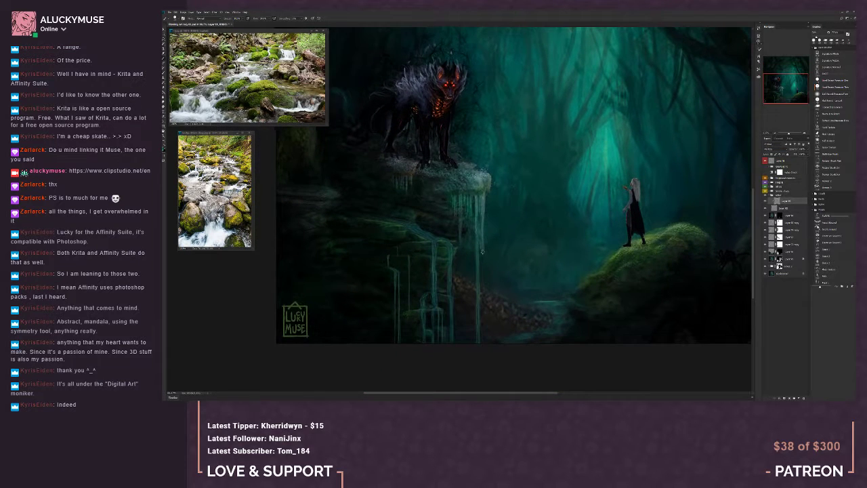
{"action": "key", "text": "bracketright"}
{"action": "key", "text": "bracketright"}
{"action": "key", "text": "bracketright"}
{"action": "key", "text": "bracketright"}
{"action": "left_click", "coordinate": [776, 134]}
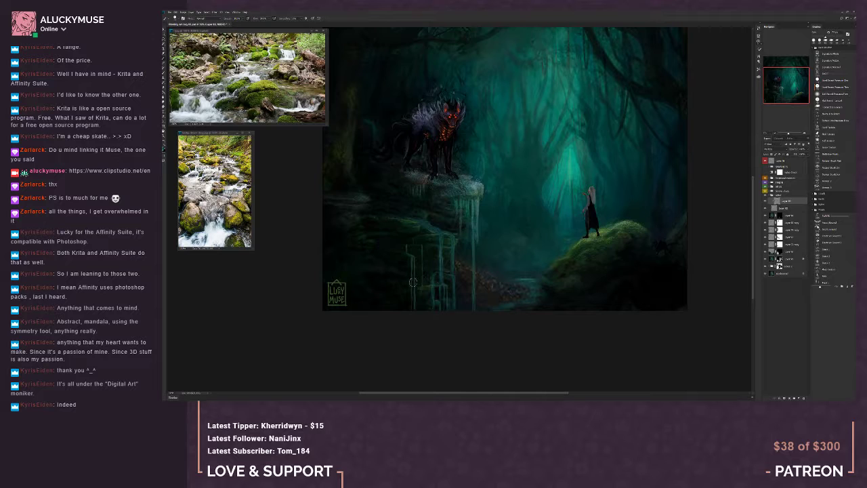
{"action": "left_click_drag", "start_coordinate": [413, 280], "coordinate": [414, 307]}
{"action": "left_click_drag", "start_coordinate": [416, 246], "coordinate": [413, 296]}
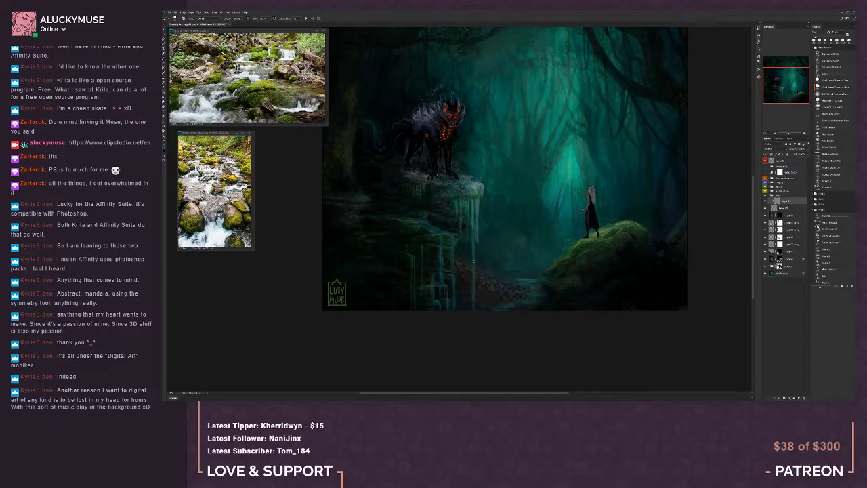
{"action": "left_click", "coordinate": [777, 134]}
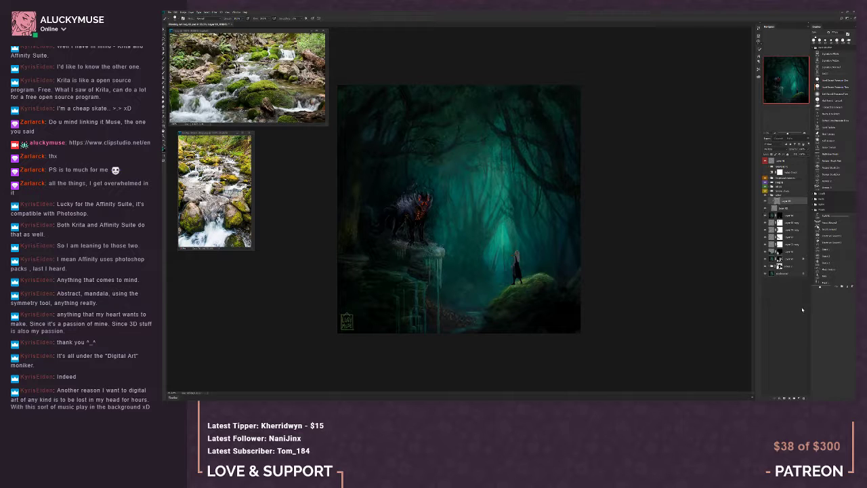
Add another layer above the clipped shading layer and work over the stepped cascade with the soft brush
{"action": "left_click", "coordinate": [798, 398]}
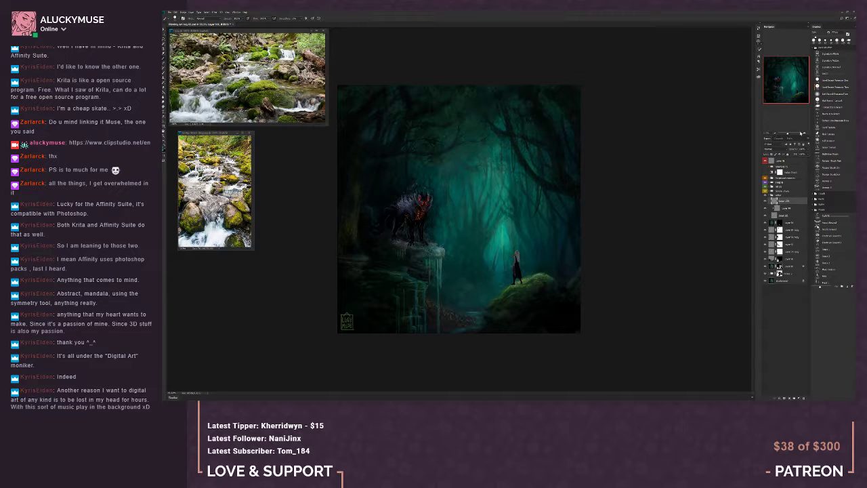
{"action": "left_click", "coordinate": [805, 133]}
{"action": "left_click", "coordinate": [805, 134]}
{"action": "left_click", "coordinate": [805, 134]}
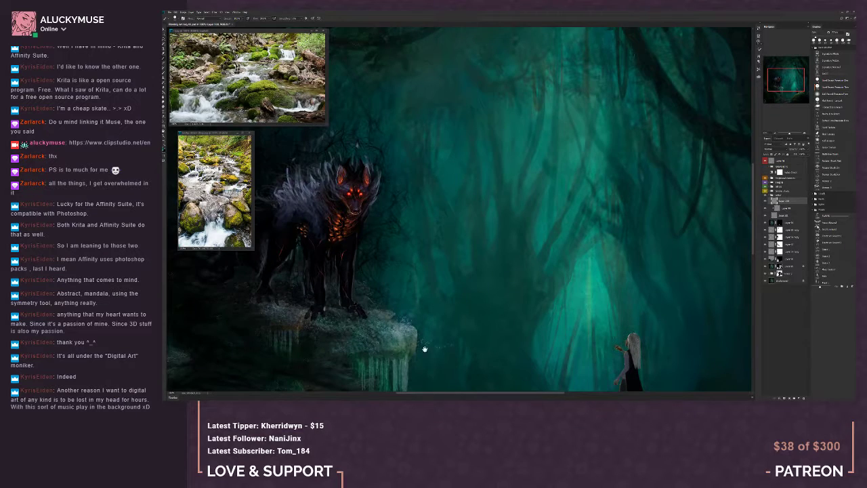
{"action": "left_click_drag", "start_coordinate": [399, 354], "coordinate": [483, 161]}
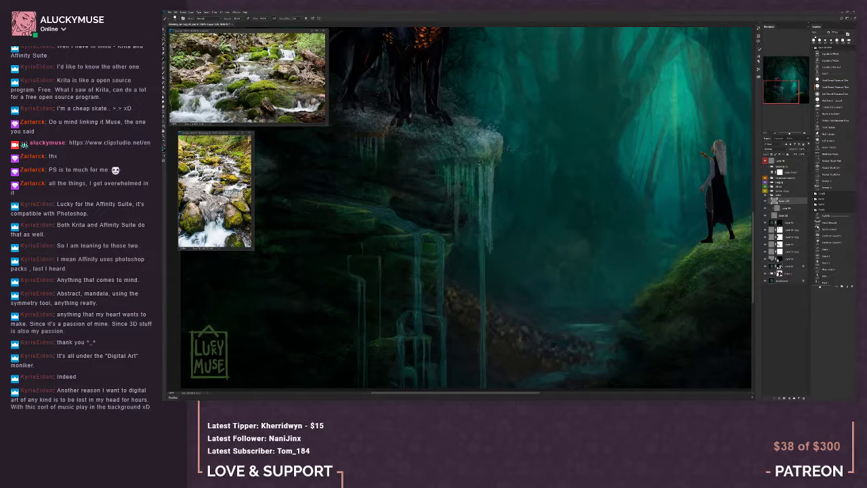
{"action": "left_click_drag", "start_coordinate": [794, 99], "coordinate": [796, 95]}
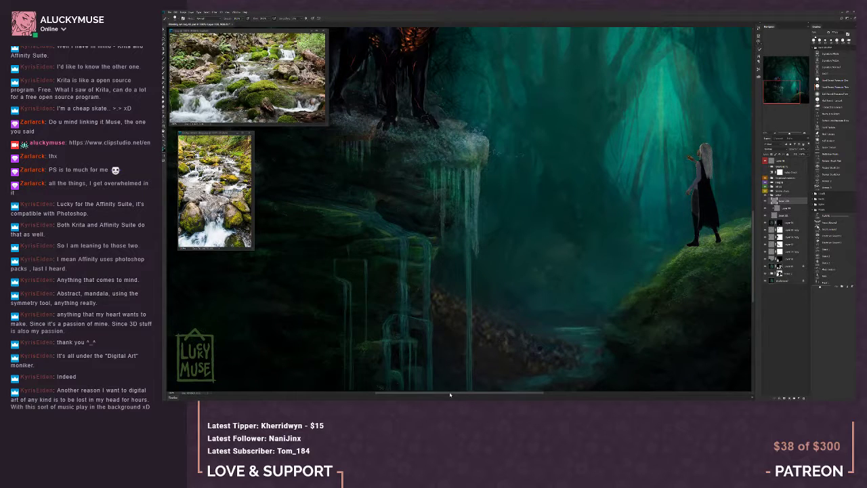
{"action": "left_click_drag", "start_coordinate": [450, 393], "coordinate": [435, 399]}
{"action": "left_click_drag", "start_coordinate": [430, 400], "coordinate": [429, 395]}
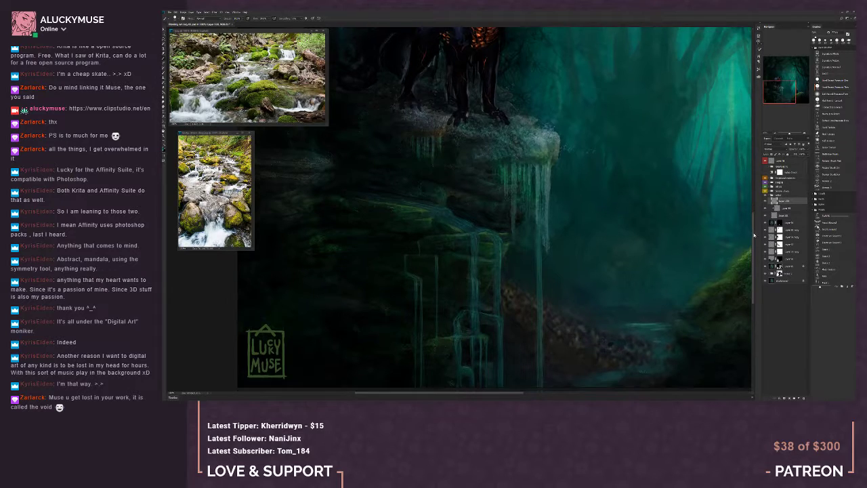
{"action": "scroll", "coordinate": [752, 233], "scroll_direction": "down", "scroll_amount": 1}
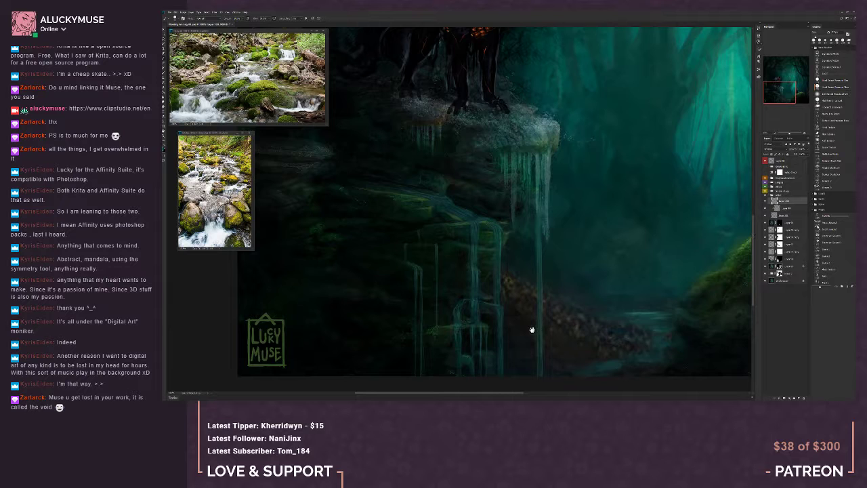
{"action": "mouse_move", "coordinate": [532, 330]}
{"action": "left_mouse_down"}
{"action": "mouse_move", "coordinate": [492, 335]}
{"action": "mouse_move", "coordinate": [509, 357]}
{"action": "left_mouse_up"}
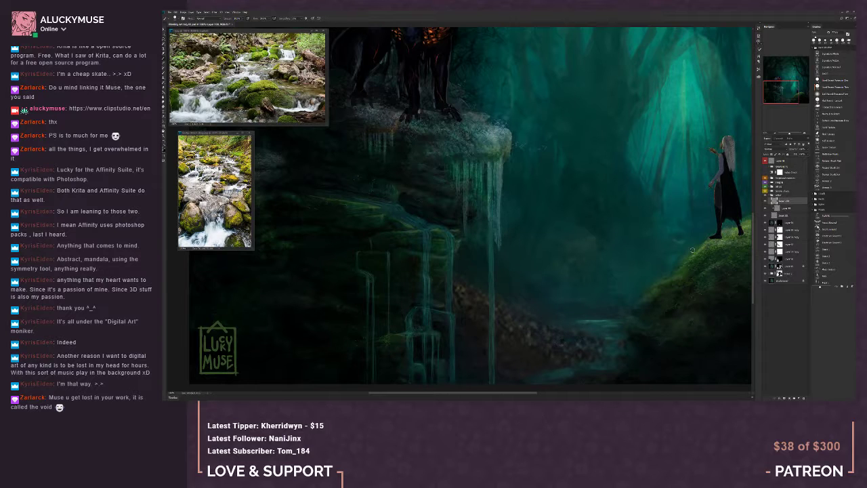
Switch to the textured brush and rework the falls on the newest layer, alternating between painting and erasing
{"action": "left_click", "coordinate": [834, 107]}
{"action": "left_click", "coordinate": [775, 133]}
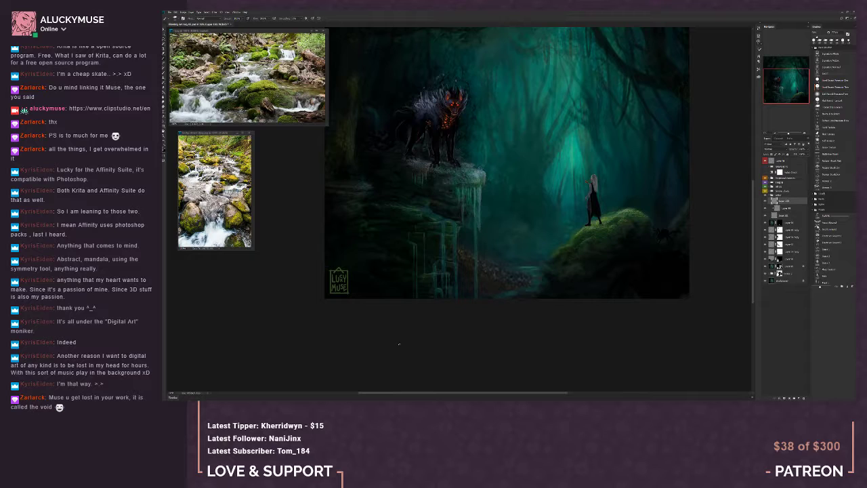
{"action": "key", "text": "b"}
{"action": "key", "text": "e"}
{"action": "key", "text": "b"}
{"action": "key", "text": "e"}
Compare the painting with and without the newest water layer and delete that layer
{"action": "left_click_drag", "start_coordinate": [797, 155], "coordinate": [796, 155]}
{"action": "left_click", "coordinate": [777, 134]}
{"action": "left_click", "coordinate": [777, 134]}
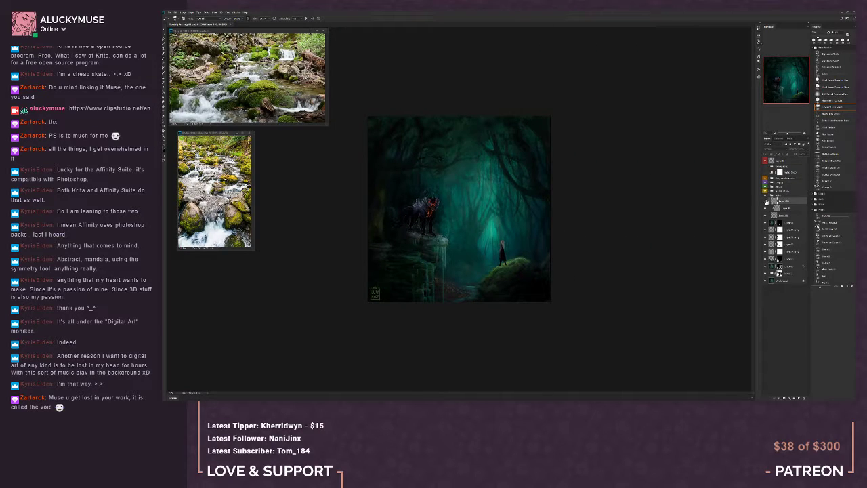
{"action": "left_click", "coordinate": [767, 202]}
{"action": "left_click", "coordinate": [802, 398]}
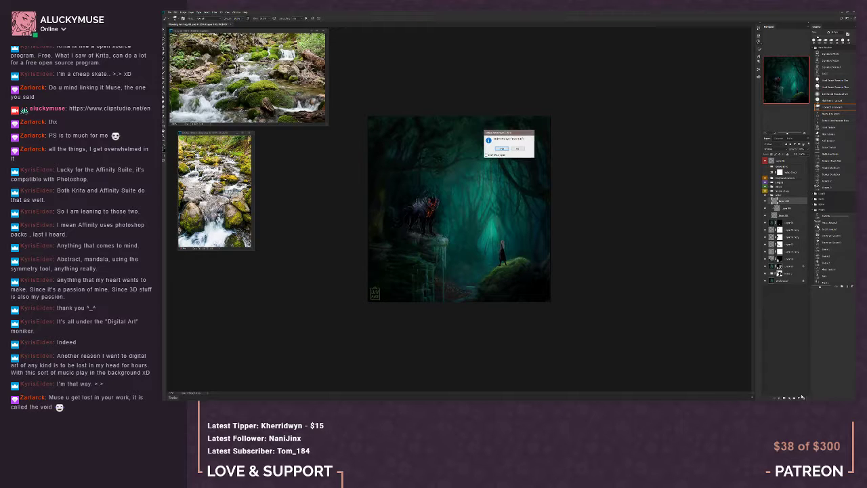
{"action": "left_click", "coordinate": [501, 148]}
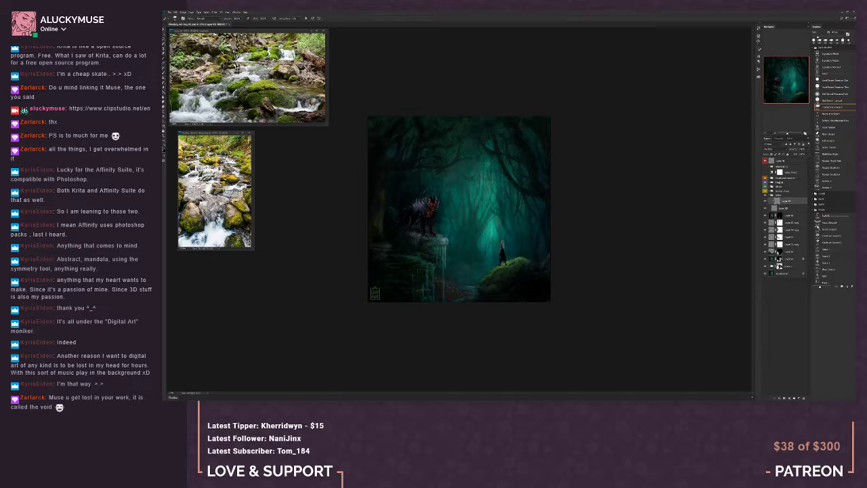
Add a new layer in the water group and start reworking the stepped cascade with a different textured brush
{"action": "key", "text": "ctrl+0"}
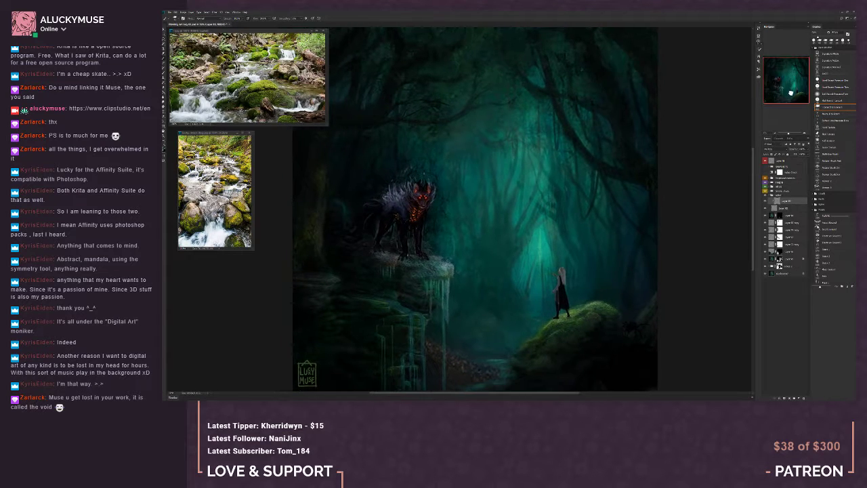
{"action": "left_click", "coordinate": [798, 398]}
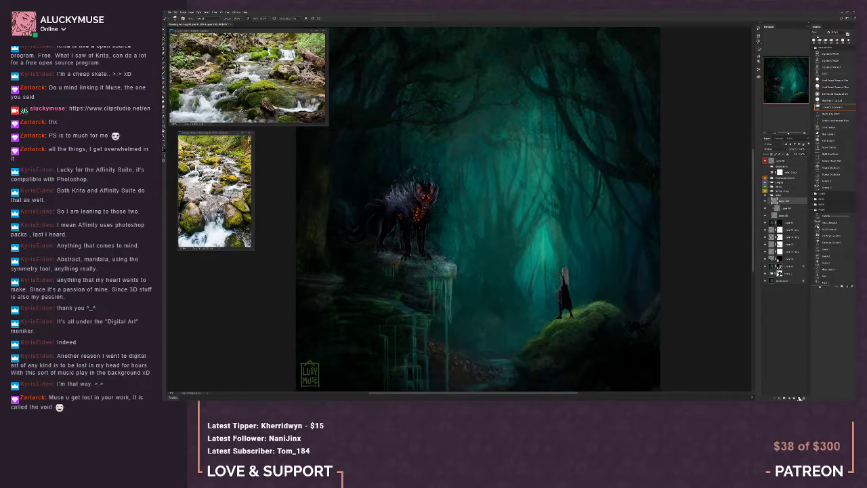
{"action": "left_click", "coordinate": [805, 134]}
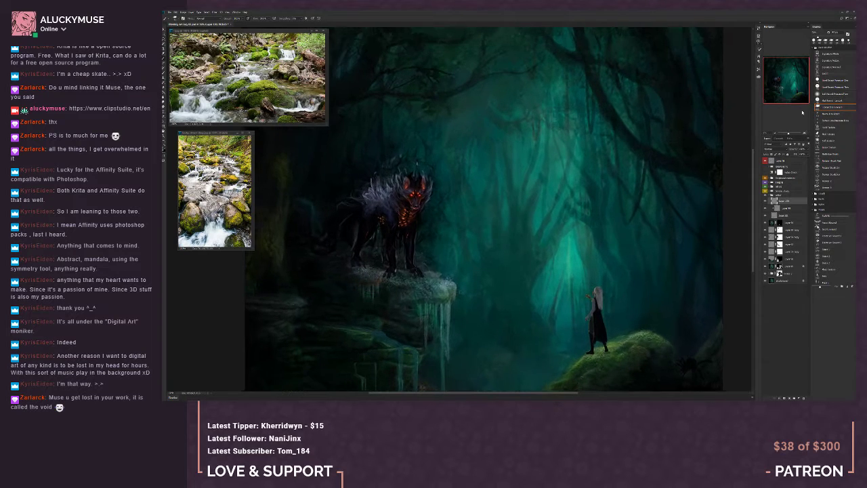
{"action": "left_click_drag", "start_coordinate": [792, 94], "coordinate": [791, 99]}
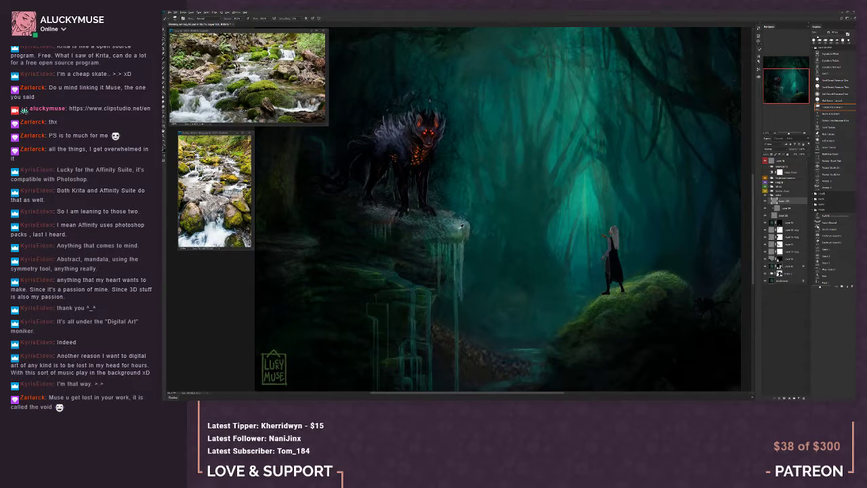
{"action": "left_click", "coordinate": [832, 114]}
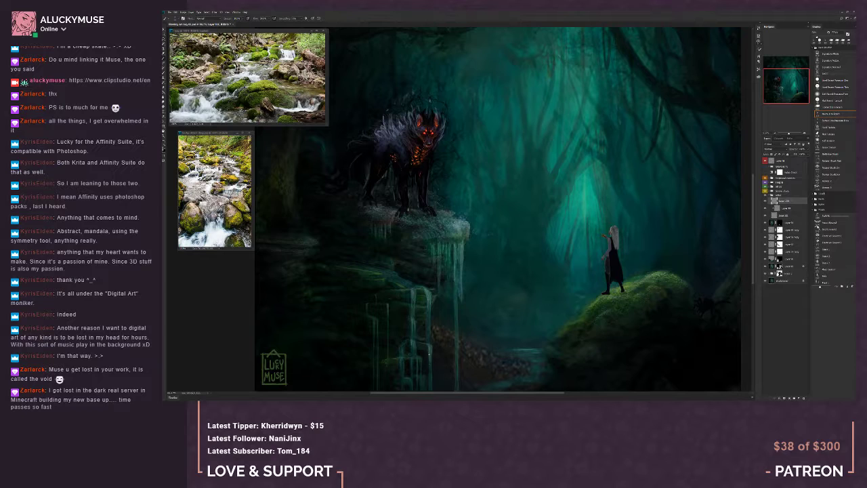
{"action": "key", "text": "bracketright"}
{"action": "key", "text": "bracketleft"}
Define the stepped cascade's ledges and falling streams on the new layer, alternating between painting and erasing
{"action": "key", "text": "e"}
{"action": "key", "text": "b"}
{"action": "key", "text": "e"}
{"action": "key", "text": "b"}
{"action": "key", "text": "e"}
{"action": "key", "text": "b"}
{"action": "key", "text": "b"}
{"action": "left_click_drag", "start_coordinate": [405, 344], "coordinate": [406, 342]}
{"action": "key", "text": "ctrl+z"}
{"action": "key", "text": "b"}
{"action": "key", "text": "b"}
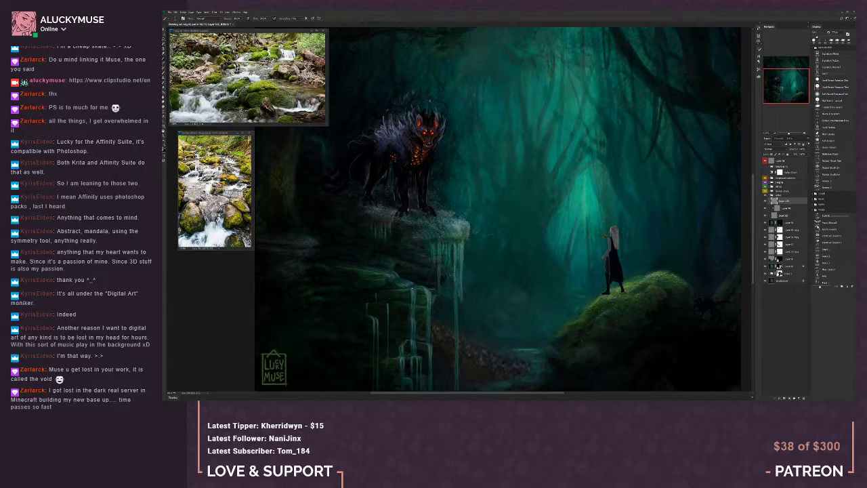
Refine the cascade's highlights and stray edges with the same textured brush at varying sizes
{"action": "key", "text": "b"}
{"action": "key", "text": "e"}
{"action": "key", "text": "b"}
{"action": "left_click", "coordinate": [832, 114]}
{"action": "left_click", "coordinate": [832, 113]}
{"action": "key", "text": "bracketleft"}
{"action": "key", "text": "bracketright"}
Compare the whole painting with and without the newest water layer, and check its values in greyscale
{"action": "left_click", "coordinate": [776, 133]}
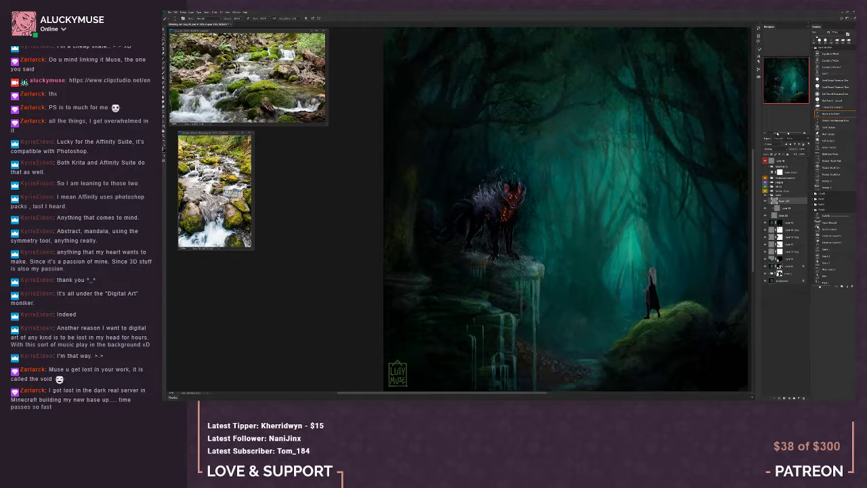
{"action": "left_click", "coordinate": [776, 133]}
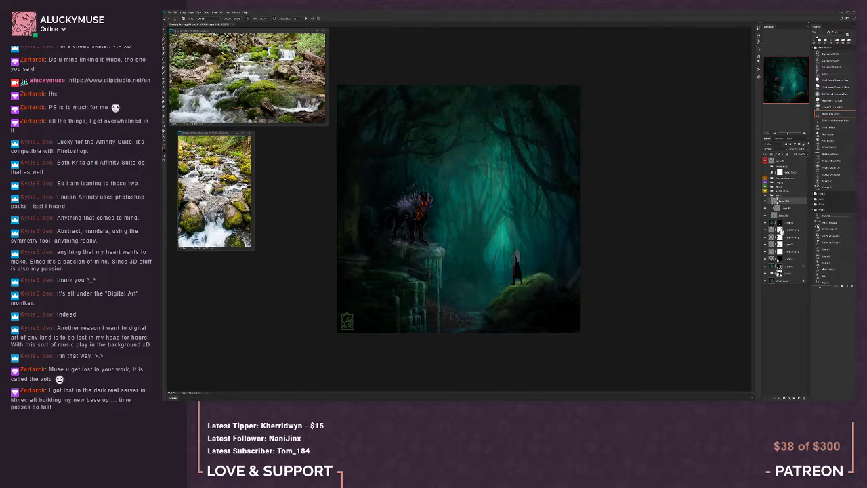
{"action": "left_click", "coordinate": [767, 201]}
{"action": "left_click", "coordinate": [766, 201]}
{"action": "left_click", "coordinate": [767, 202]}
{"action": "left_click", "coordinate": [767, 201]}
{"action": "left_click", "coordinate": [767, 202]}
{"action": "left_click", "coordinate": [766, 202]}
{"action": "left_click", "coordinate": [766, 174]}
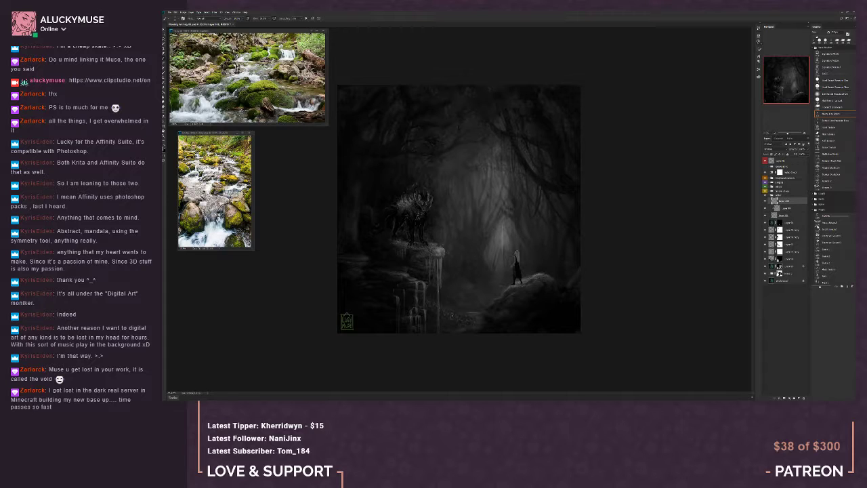
{"action": "left_click", "coordinate": [765, 172]}
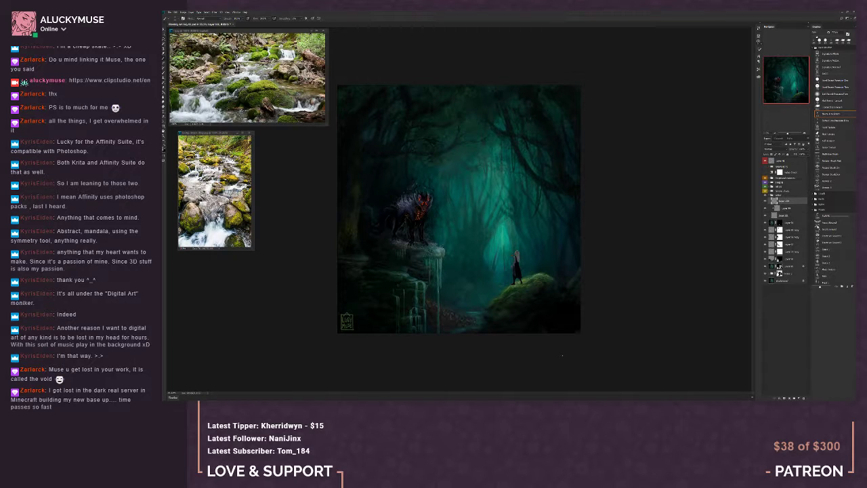
Add another layer on top in the water group and open a different brush folder
{"action": "left_click", "coordinate": [805, 132]}
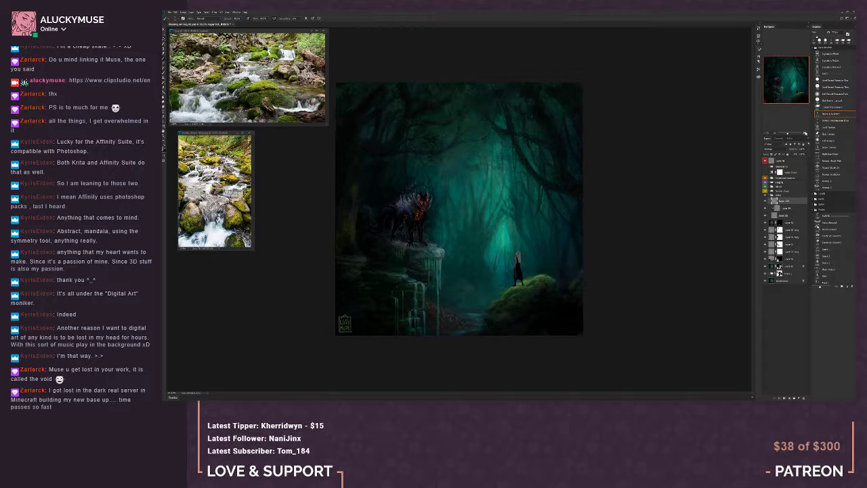
{"action": "left_click", "coordinate": [805, 133]}
{"action": "left_click_drag", "start_coordinate": [783, 73], "coordinate": [778, 79]}
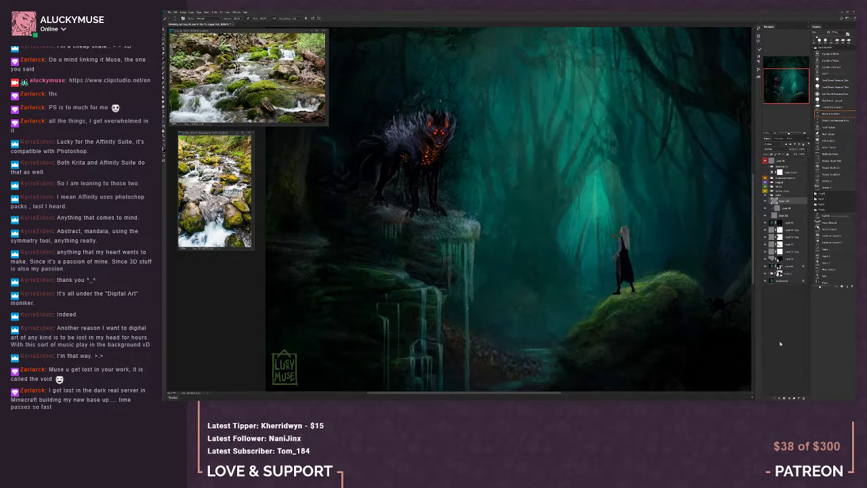
{"action": "left_click", "coordinate": [798, 398]}
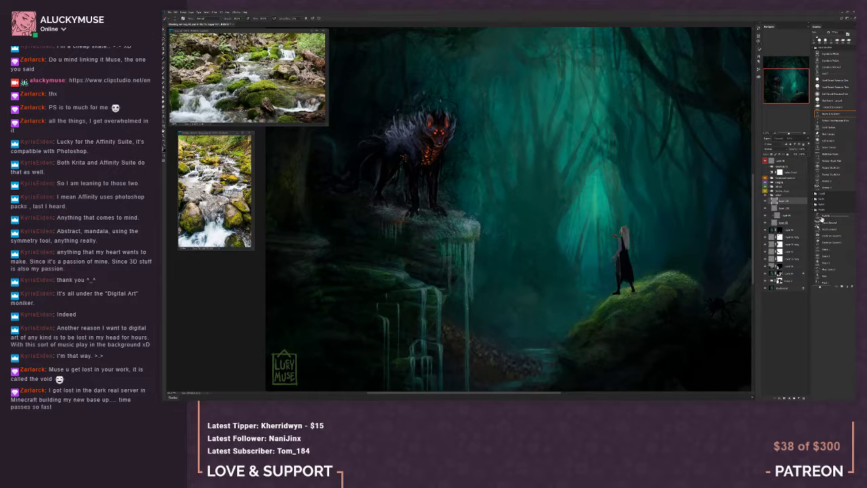
{"action": "left_click", "coordinate": [813, 208]}
{"action": "left_click", "coordinate": [813, 205]}
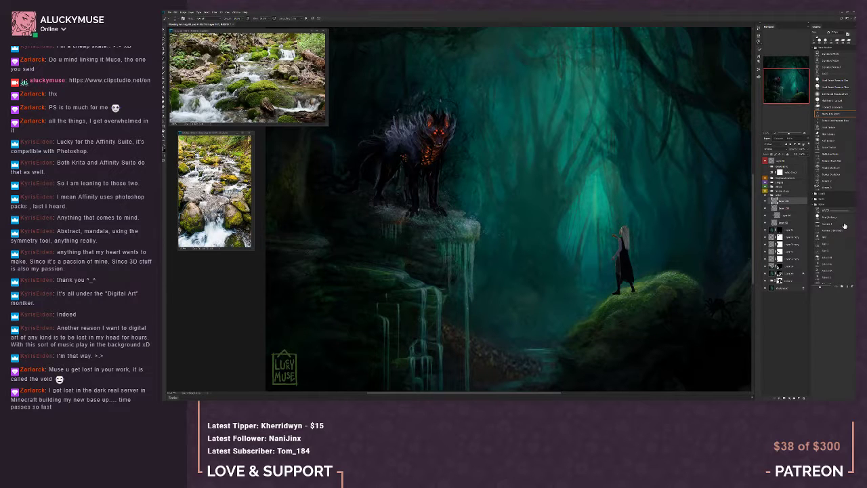
{"action": "left_click_drag", "start_coordinate": [855, 216], "coordinate": [854, 240]}
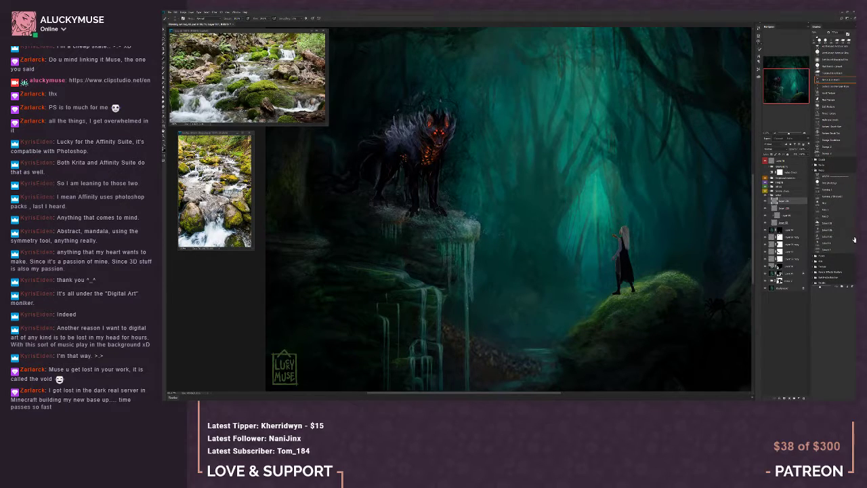
Try two horizontal strokes with a streaky brush over the open misty area, and undo them
{"action": "left_click", "coordinate": [827, 251]}
{"action": "left_click", "coordinate": [828, 243]}
{"action": "left_click", "coordinate": [831, 197]}
{"action": "mouse_move", "coordinate": [509, 270]}
{"action": "left_mouse_down"}
{"action": "mouse_move", "coordinate": [588, 271]}
{"action": "mouse_move", "coordinate": [500, 278]}
{"action": "mouse_move", "coordinate": [588, 277]}
{"action": "left_mouse_up"}
{"action": "left_click_drag", "start_coordinate": [514, 272], "coordinate": [599, 279]}
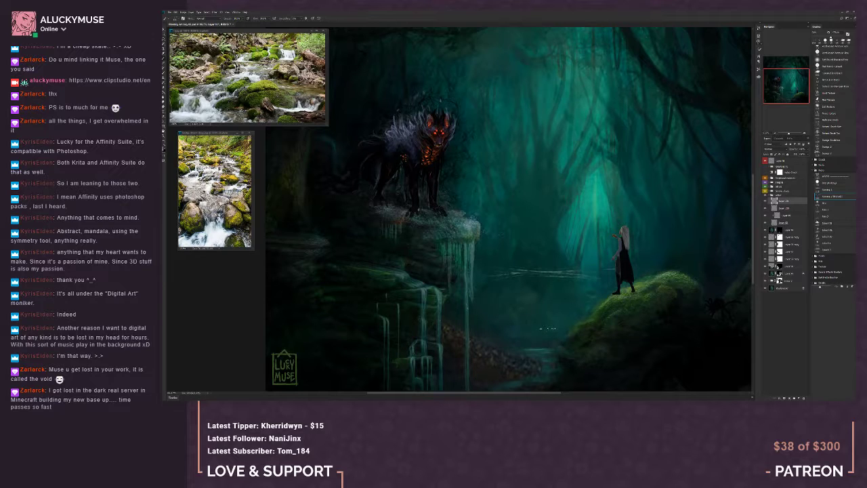
{"action": "key", "text": "ctrl+z"}
{"action": "key", "text": "ctrl+z"}
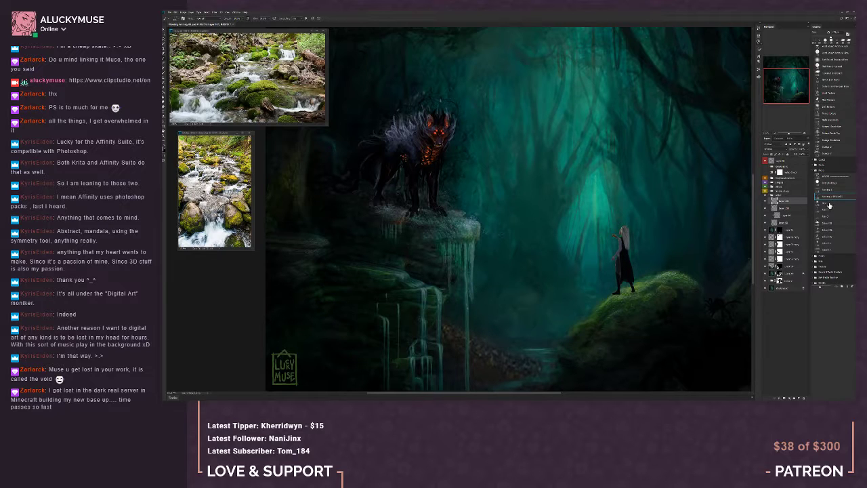
Test several splash and spray brushes over the open misty area, undoing each trial mark
{"action": "left_click", "coordinate": [830, 203]}
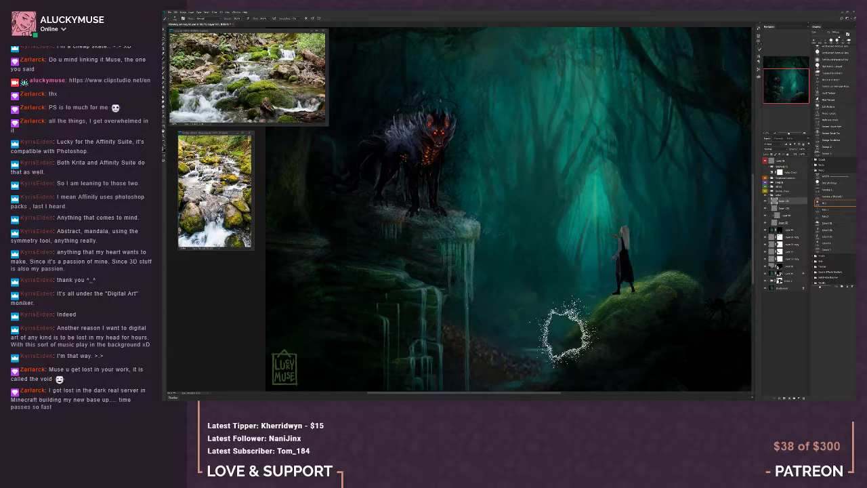
{"action": "left_click", "coordinate": [830, 243]}
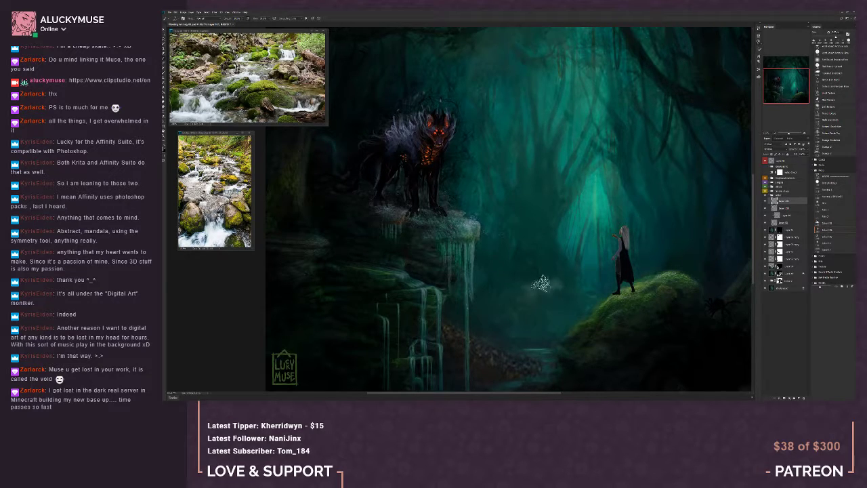
{"action": "left_click_drag", "start_coordinate": [541, 283], "coordinate": [565, 290]}
{"action": "key", "text": "ctrl+z"}
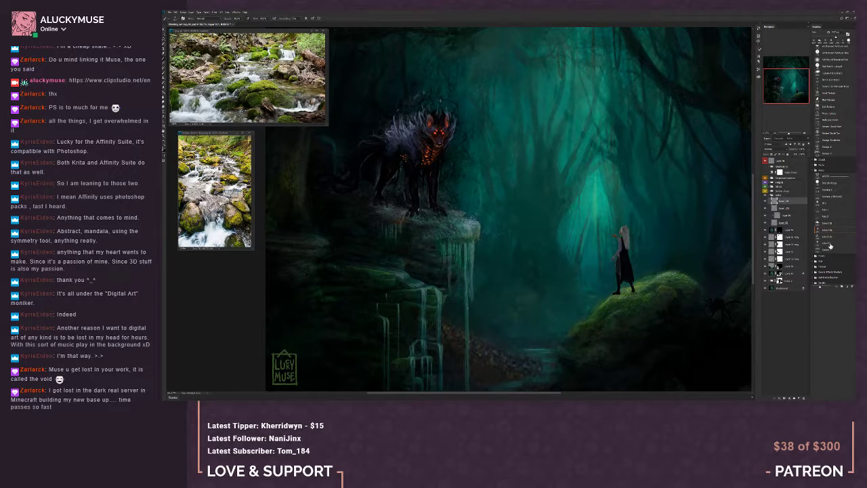
{"action": "left_click", "coordinate": [830, 245]}
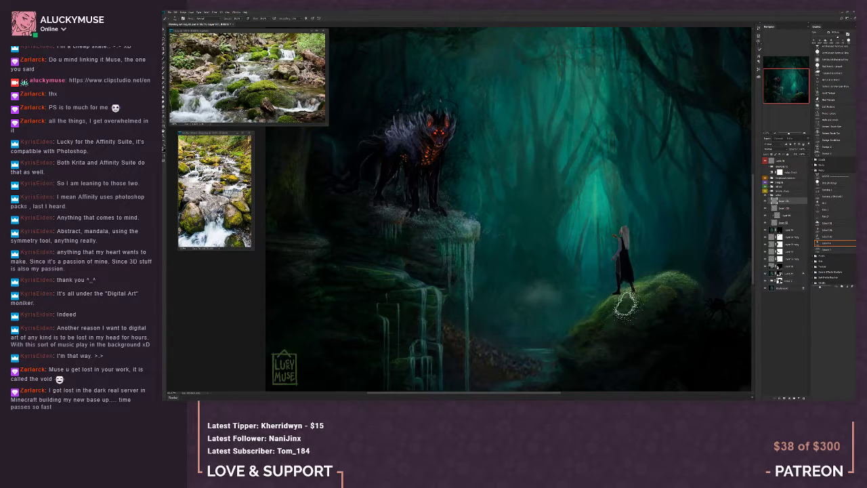
{"action": "left_click", "coordinate": [830, 250]}
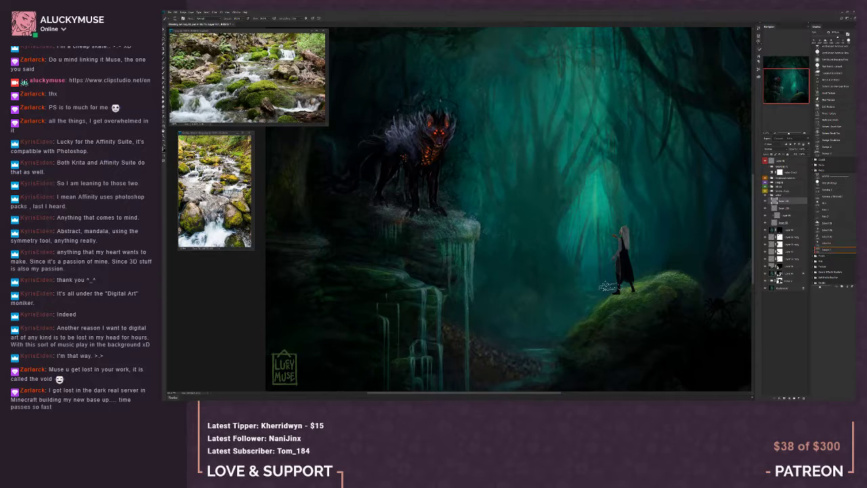
{"action": "left_click_drag", "start_coordinate": [522, 294], "coordinate": [558, 294]}
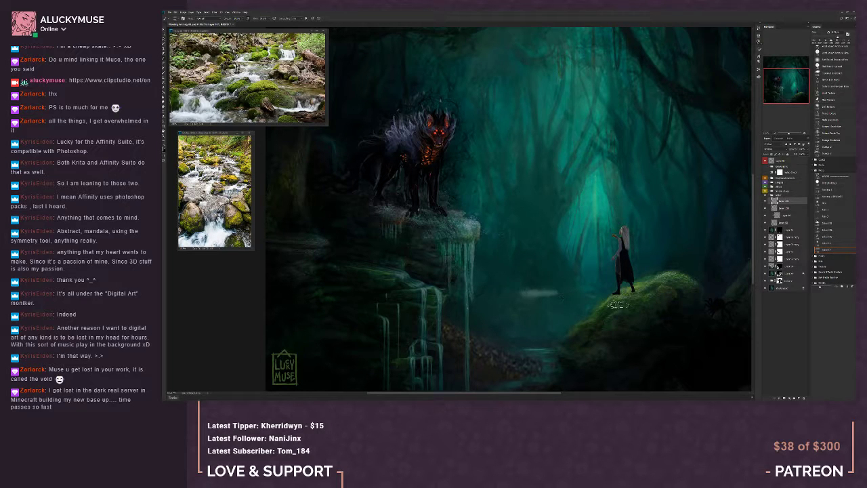
{"action": "key", "text": "ctrl+z"}
Try the large and scattered splatter brushes with single dabs beside the mossy mound, and undo the dabs
{"action": "left_click", "coordinate": [831, 244]}
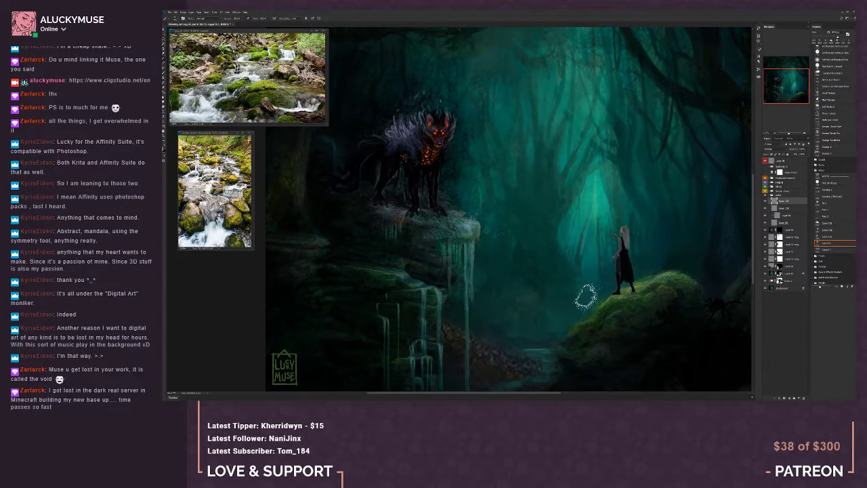
{"action": "left_click", "coordinate": [830, 202]}
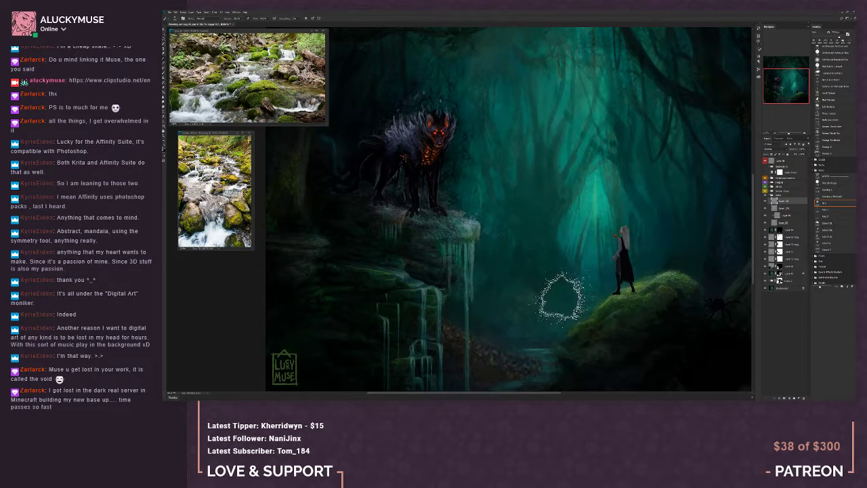
{"action": "left_click", "coordinate": [535, 294]}
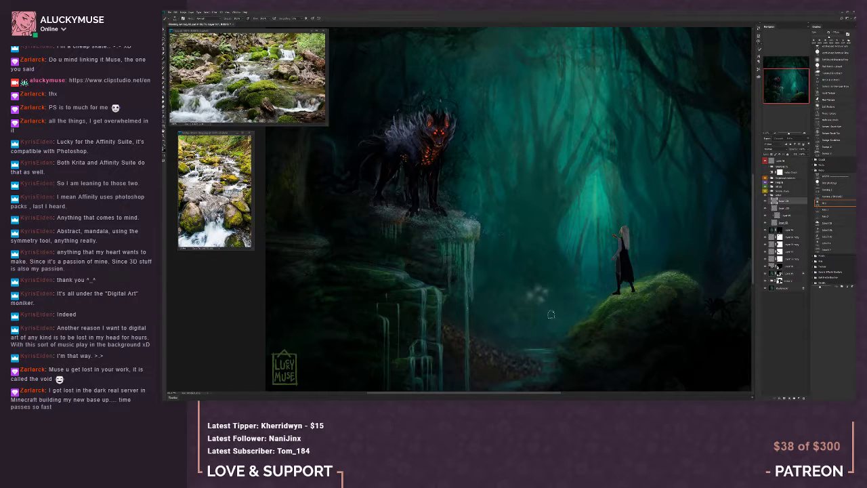
{"action": "key", "text": "ctrl+z"}
{"action": "key", "text": "ctrl+z"}
{"action": "left_click", "coordinate": [826, 236]}
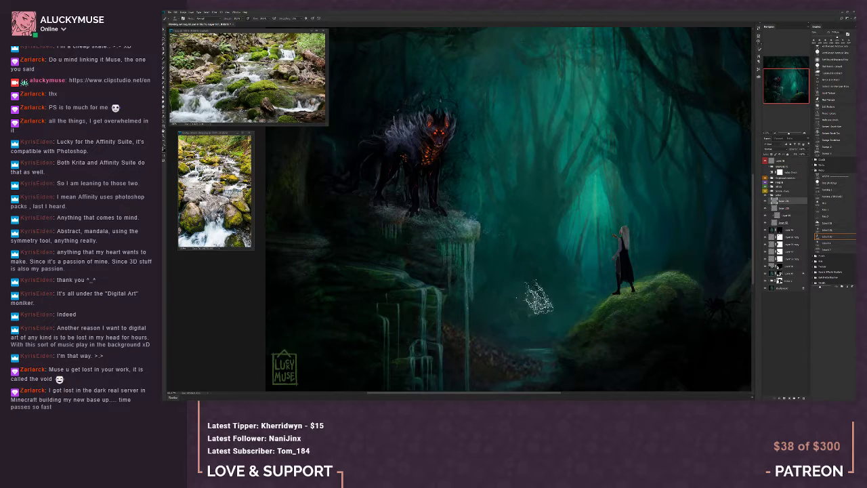
{"action": "left_click", "coordinate": [542, 300]}
{"action": "key", "text": "ctrl+z"}
Choose the soft spray brush after an undone test dab, and set the new layer to a lightening blend mode
{"action": "left_click", "coordinate": [828, 243]}
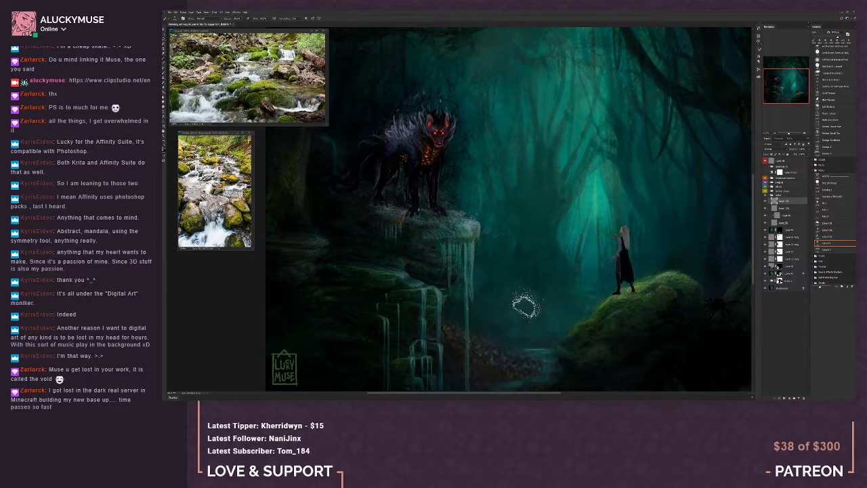
{"action": "left_click", "coordinate": [526, 302]}
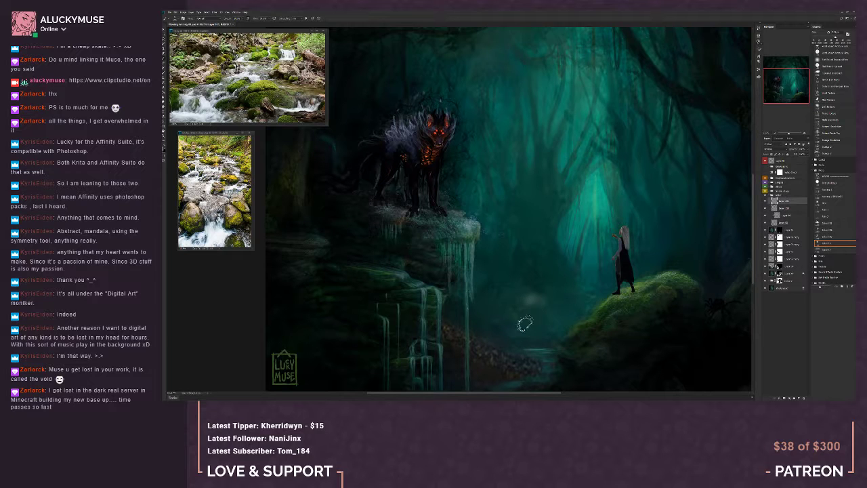
{"action": "key", "text": "ctrl+z"}
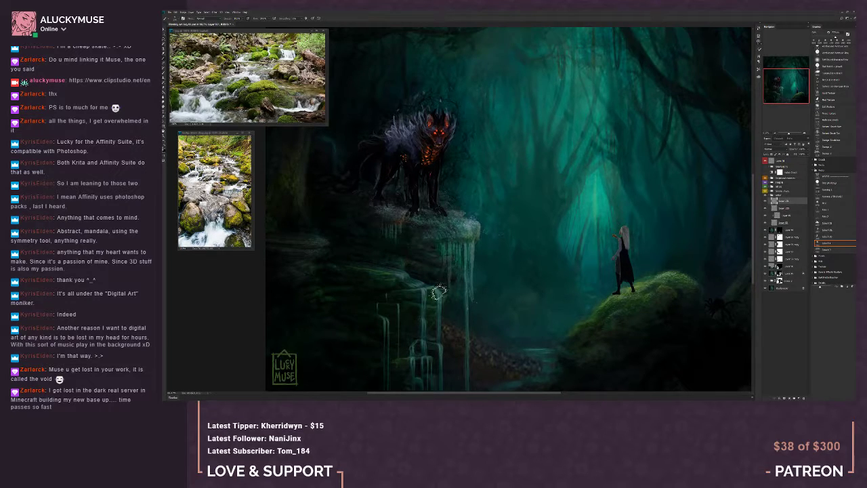
{"action": "left_click", "coordinate": [772, 148]}
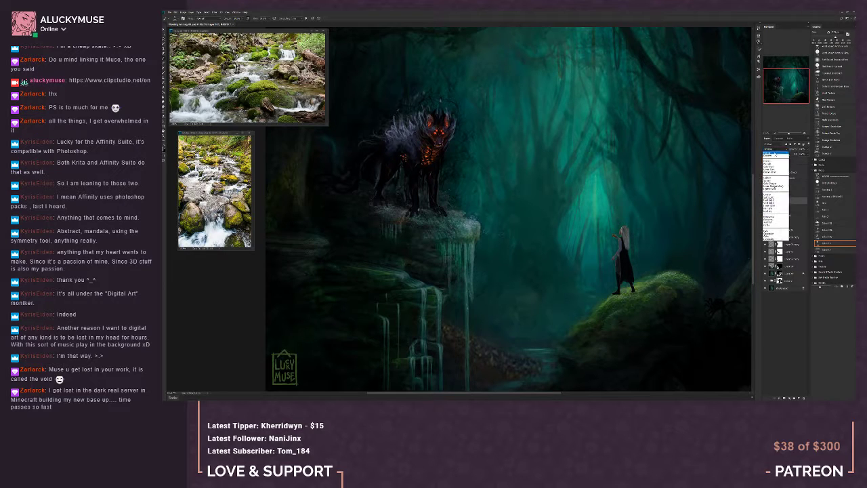
{"action": "left_click", "coordinate": [772, 184]}
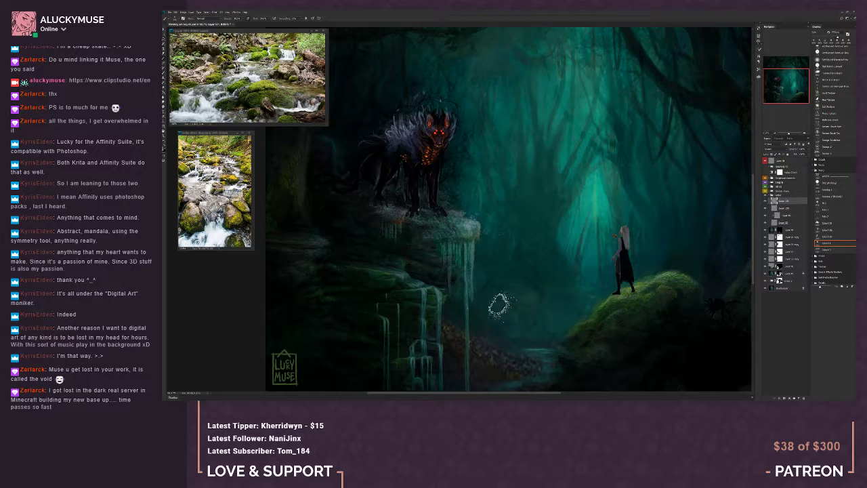
Shrink the spray brush and start working spray around the falls on the new layer, switching between erasing and painting
{"action": "key", "text": "bracketright"}
{"action": "key", "text": "bracketright"}
{"action": "key", "text": "bracketleft"}
{"action": "key", "text": "bracketleft"}
{"action": "key", "text": "bracketleft"}
{"action": "key", "text": "bracketleft"}
{"action": "key", "text": "bracketleft"}
{"action": "key", "text": "bracketleft"}
{"action": "key", "text": "e"}
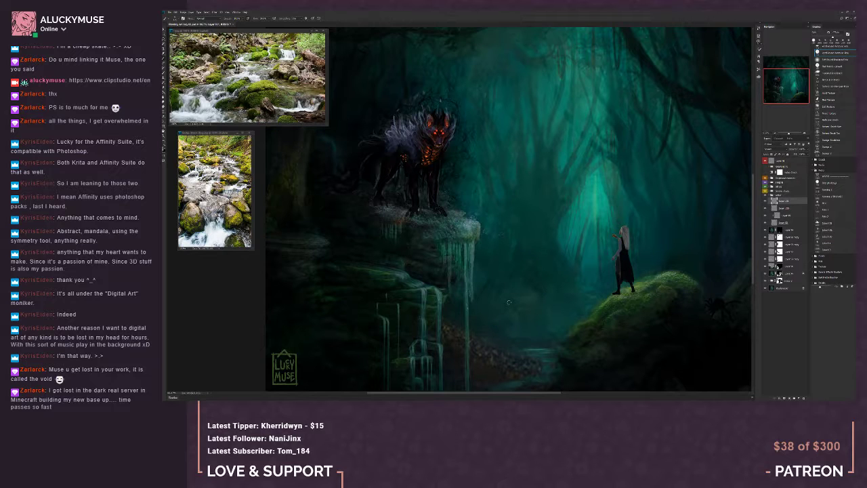
{"action": "key", "text": "b"}
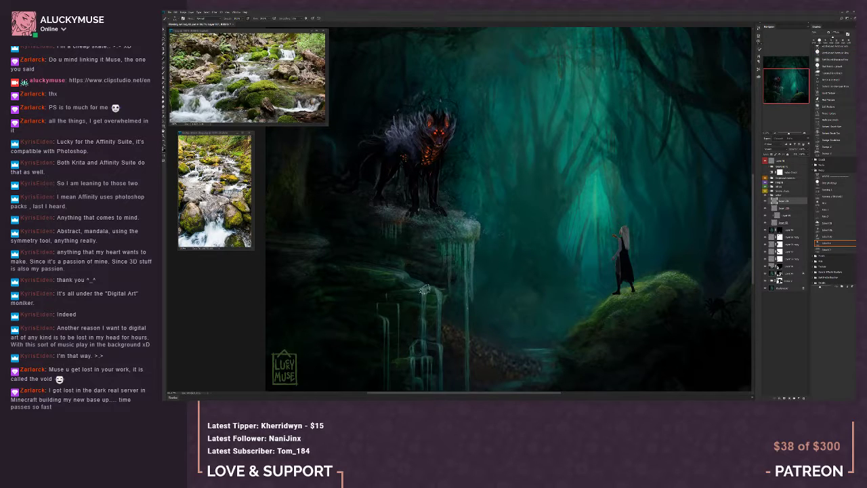
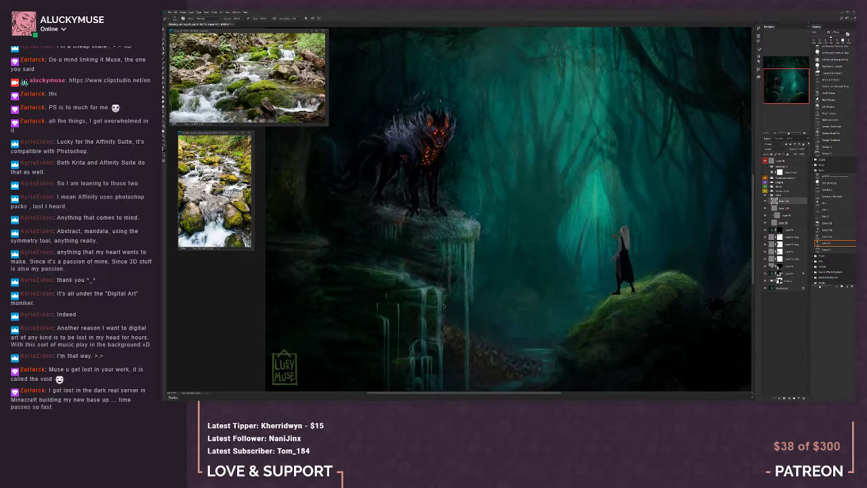
Refine the spray around the lower falls on the lightening layer, alternating between painting and erasing with a soft preset
{"action": "key", "text": "e"}
{"action": "key", "text": "b"}
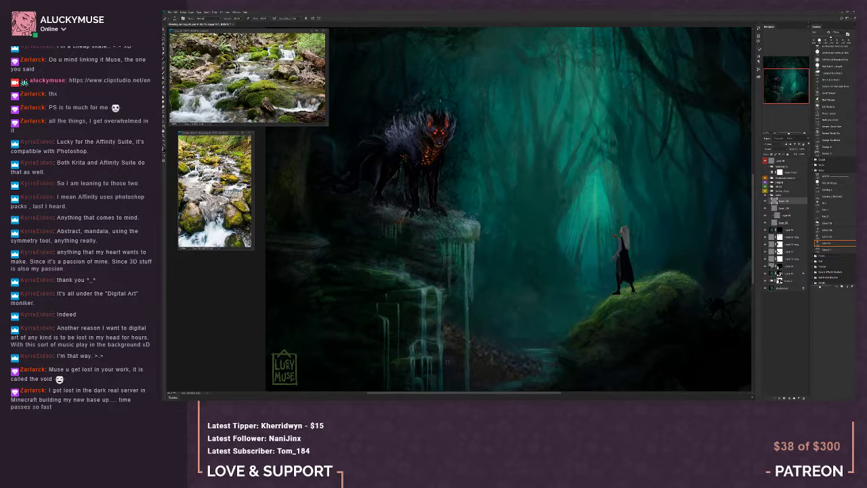
{"action": "key", "text": "e"}
{"action": "key", "text": "b"}
{"action": "scroll", "coordinate": [754, 274], "scroll_direction": "down", "scroll_amount": 2}
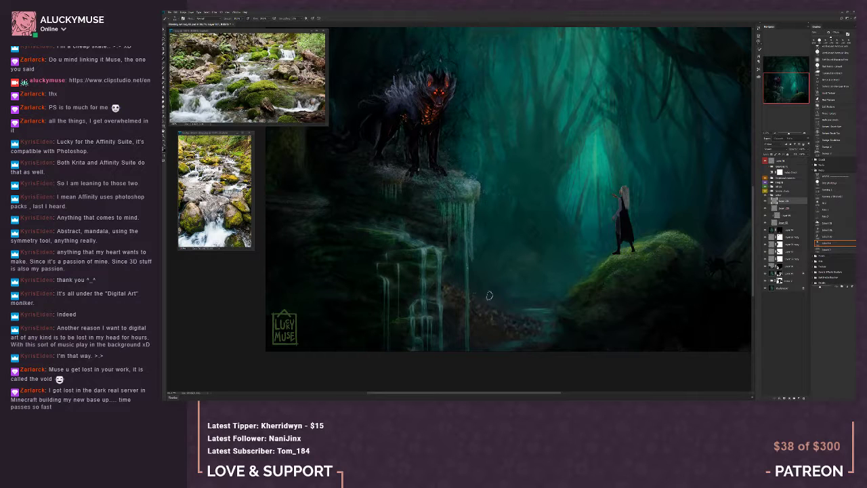
{"action": "left_click", "coordinate": [835, 52]}
{"action": "key", "text": "b"}
Compare the whole painting with and without the spray layer by repeatedly switching its visibility
{"action": "key", "text": "ctrl+minus"}
{"action": "key", "text": "ctrl+minus"}
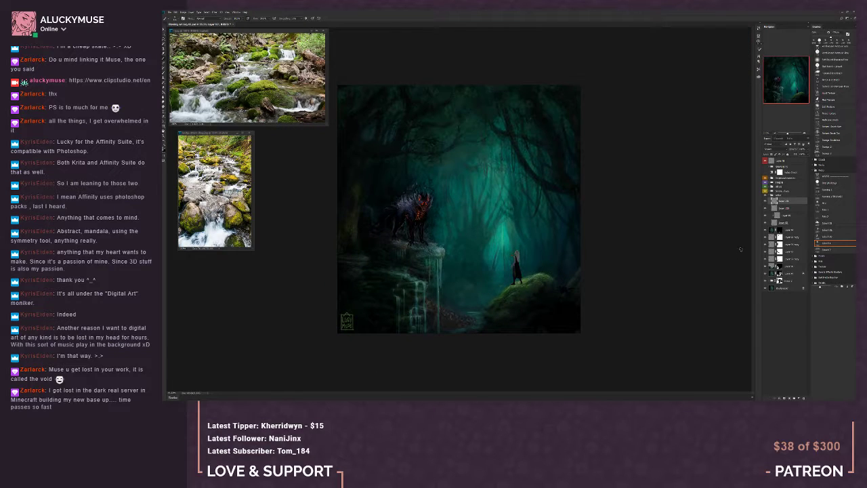
{"action": "left_click", "coordinate": [765, 202]}
{"action": "left_click", "coordinate": [765, 202]}
{"action": "left_click", "coordinate": [764, 202]}
{"action": "left_click", "coordinate": [765, 203]}
{"action": "key", "text": "e"}
{"action": "left_click", "coordinate": [765, 201]}
{"action": "left_click", "coordinate": [765, 201]}
{"action": "left_click", "coordinate": [765, 201]}
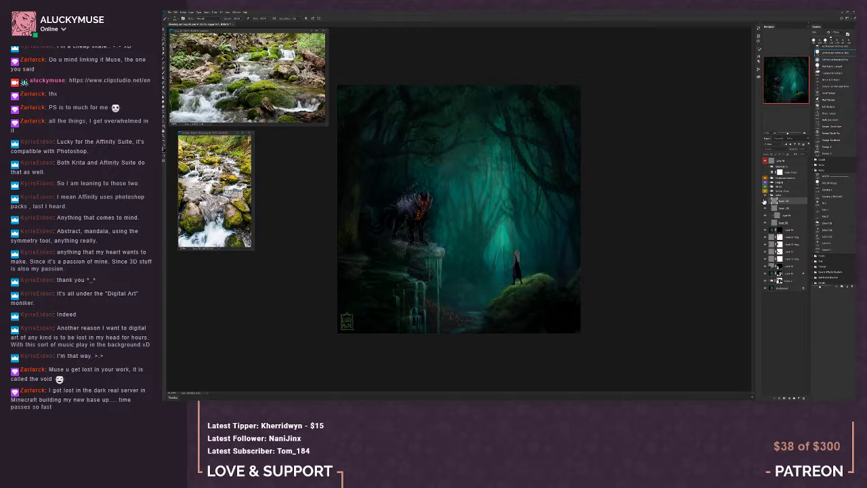
{"action": "left_click", "coordinate": [765, 201]}
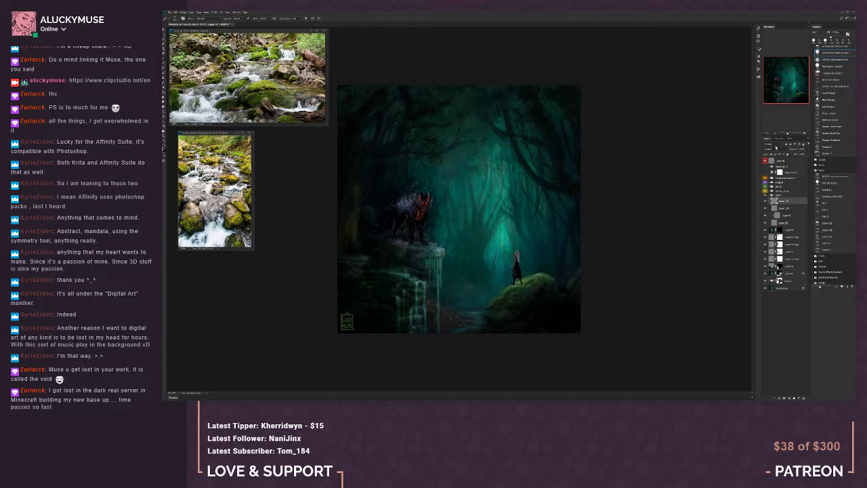
Try several lightening and contrast blend modes on the spray layer, switching its visibility to compare their effect
{"action": "left_click", "coordinate": [777, 148]}
{"action": "left_click", "coordinate": [775, 154]}
{"action": "left_click", "coordinate": [765, 202]}
{"action": "left_click", "coordinate": [765, 201]}
{"action": "left_click", "coordinate": [776, 149]}
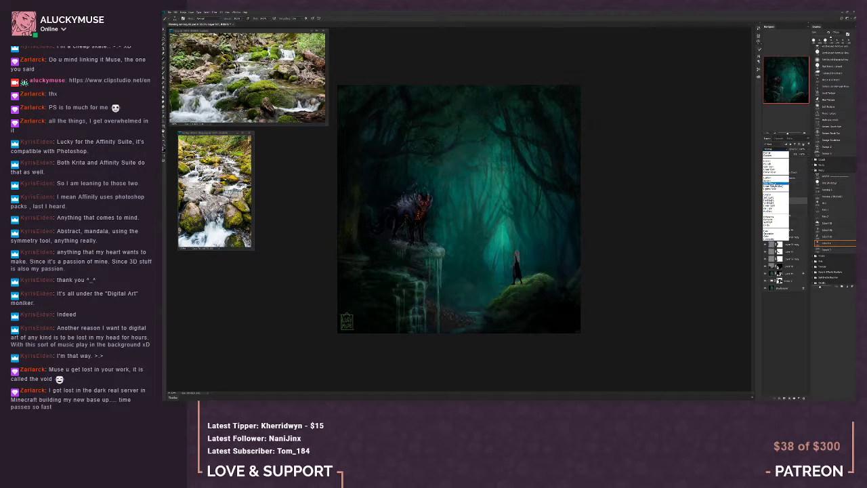
{"action": "left_click", "coordinate": [774, 183]}
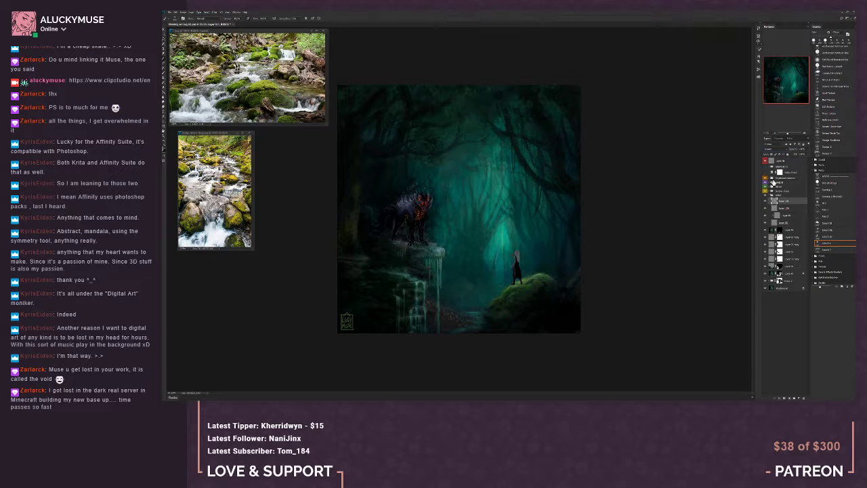
{"action": "left_click", "coordinate": [776, 149]}
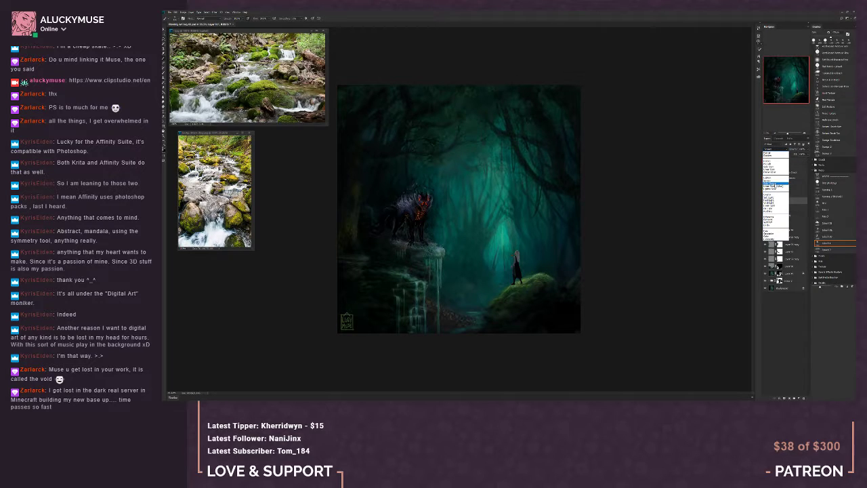
{"action": "left_click", "coordinate": [774, 185]}
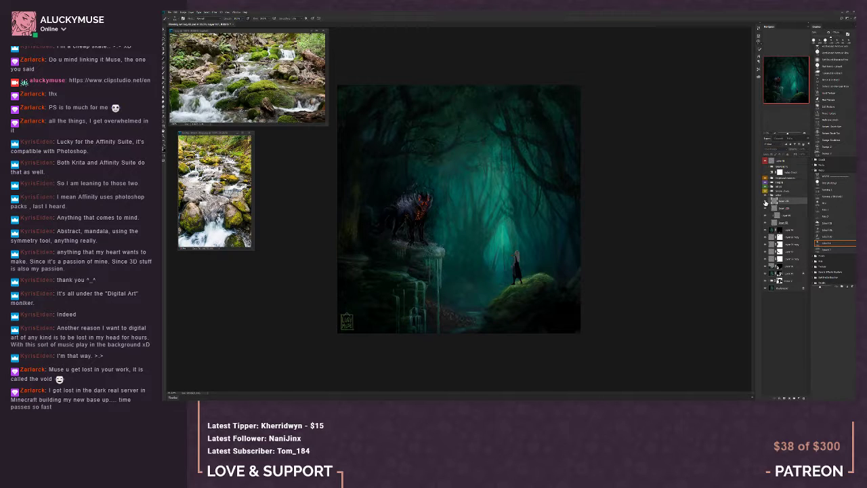
{"action": "key", "text": "shift+plus"}
{"action": "left_click", "coordinate": [780, 149]}
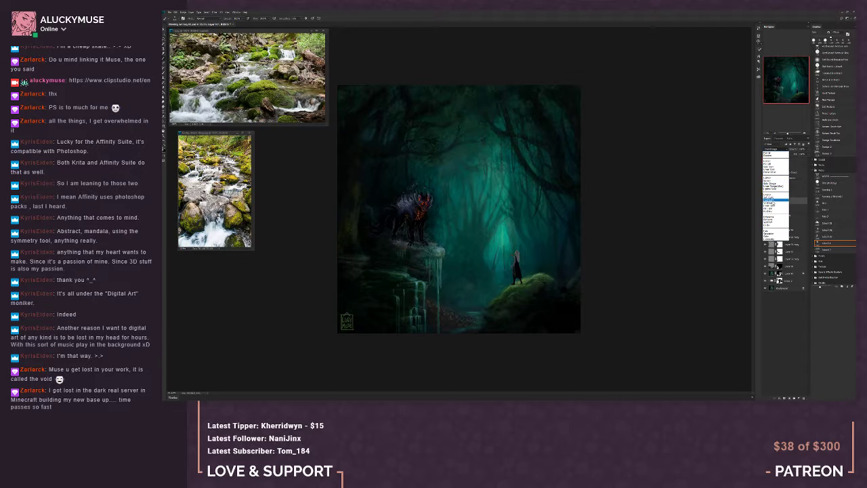
{"action": "left_click", "coordinate": [779, 196]}
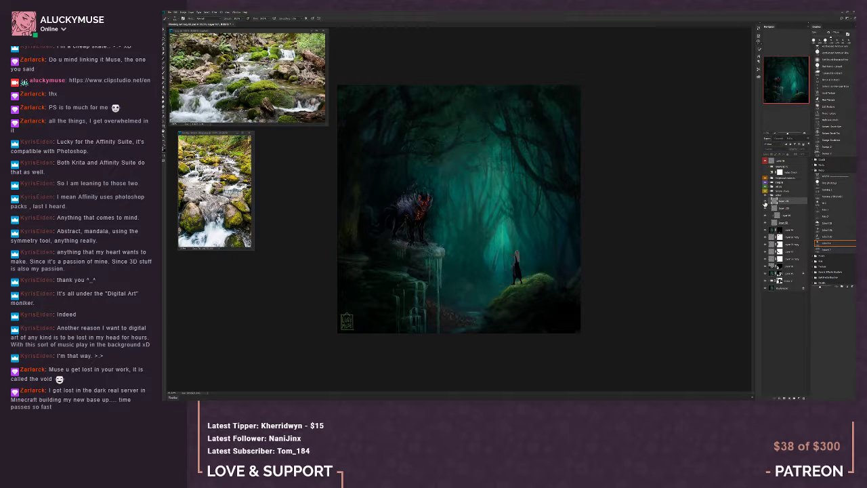
Set the spray layer's blend mode to Screen and compare the falls with the layer off and on
{"action": "left_click", "coordinate": [773, 149]}
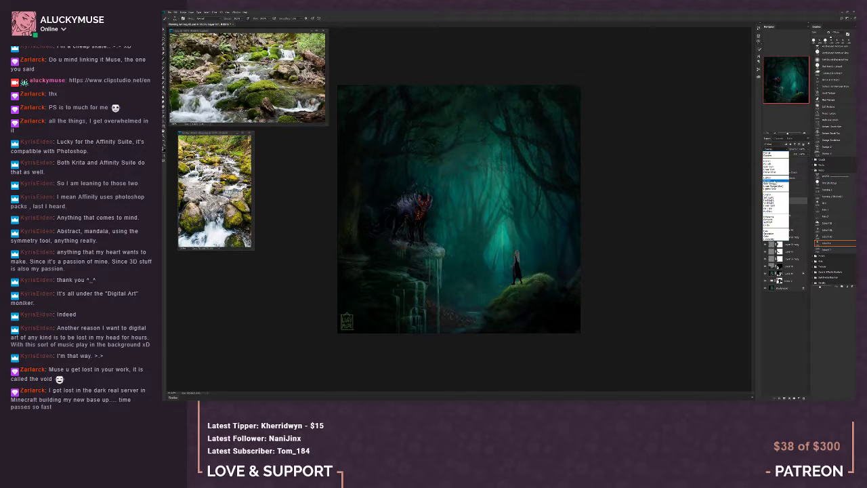
{"action": "left_click", "coordinate": [776, 180]}
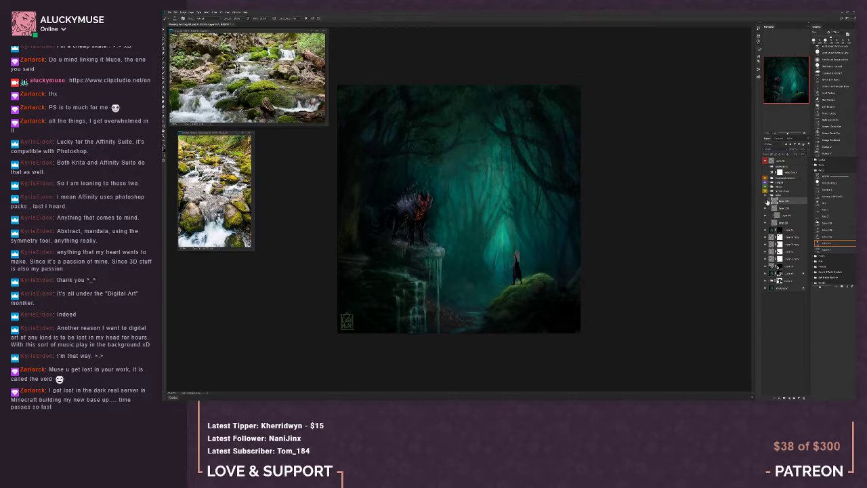
{"action": "left_click", "coordinate": [767, 202]}
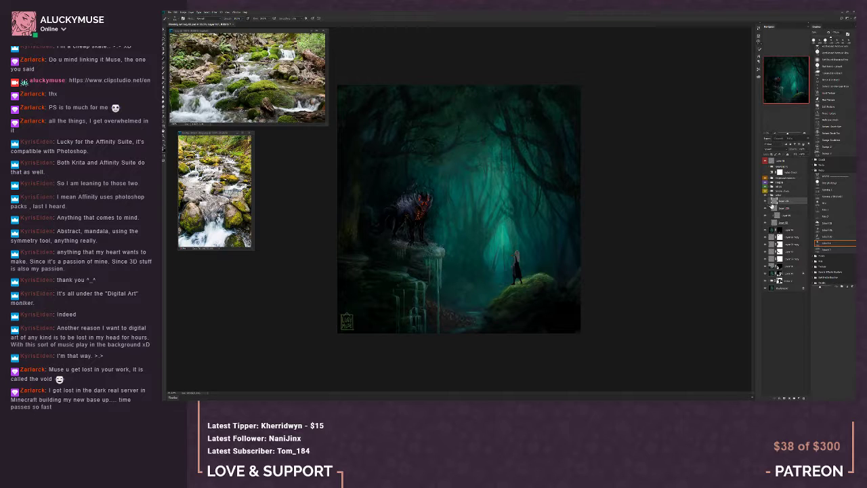
{"action": "left_click", "coordinate": [766, 202]}
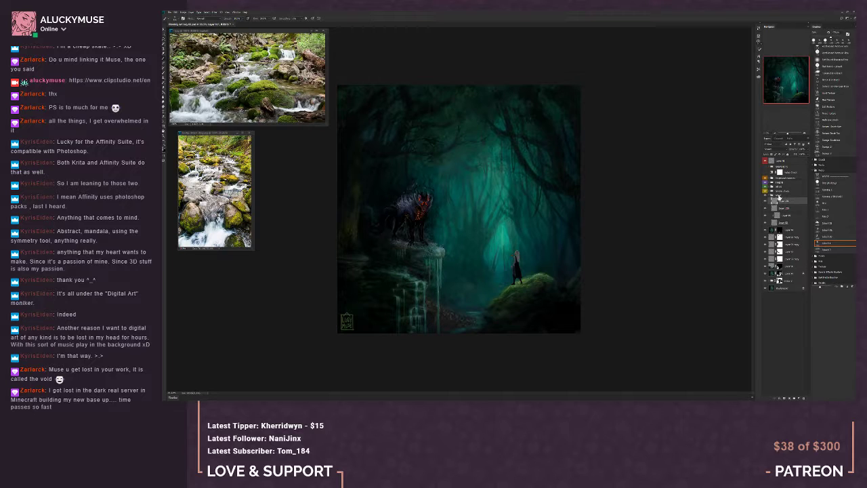
Adjust the spray layer with Hue/Saturation, raising the saturation, slightly lowering the lightness and shifting the hue a little
{"action": "left_click", "coordinate": [189, 12]}
{"action": "mouse_move", "coordinate": [196, 22]}
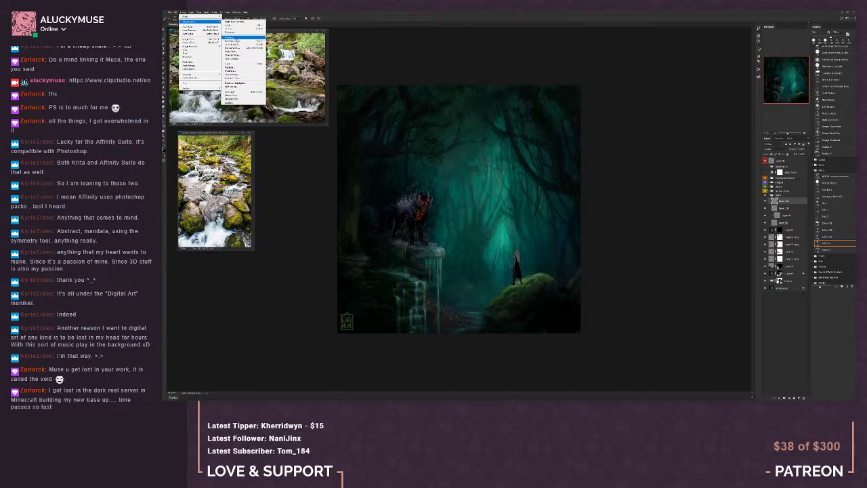
{"action": "left_click", "coordinate": [237, 41]}
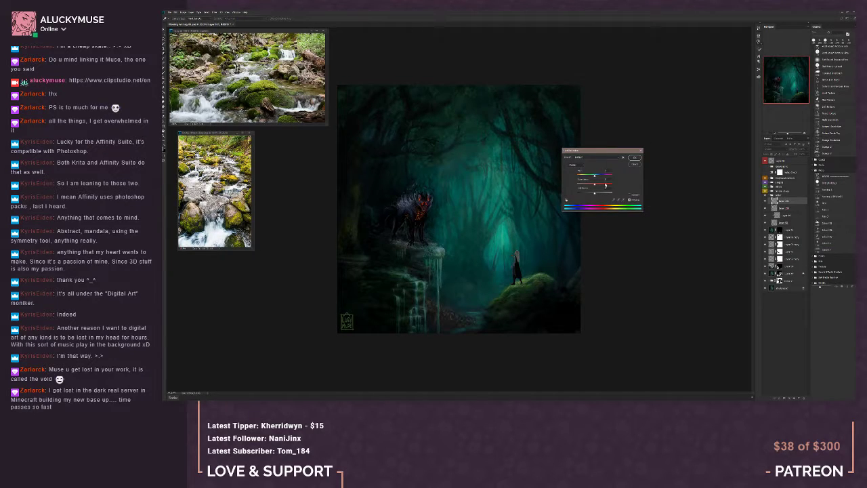
{"action": "left_click_drag", "start_coordinate": [596, 184], "coordinate": [605, 188]}
{"action": "left_click_drag", "start_coordinate": [610, 193], "coordinate": [587, 194]}
{"action": "left_click_drag", "start_coordinate": [588, 194], "coordinate": [591, 194]}
{"action": "mouse_move", "coordinate": [595, 177]}
{"action": "left_mouse_down"}
{"action": "mouse_move", "coordinate": [586, 176]}
{"action": "mouse_move", "coordinate": [597, 178]}
{"action": "left_mouse_up"}
{"action": "left_click", "coordinate": [634, 158]}
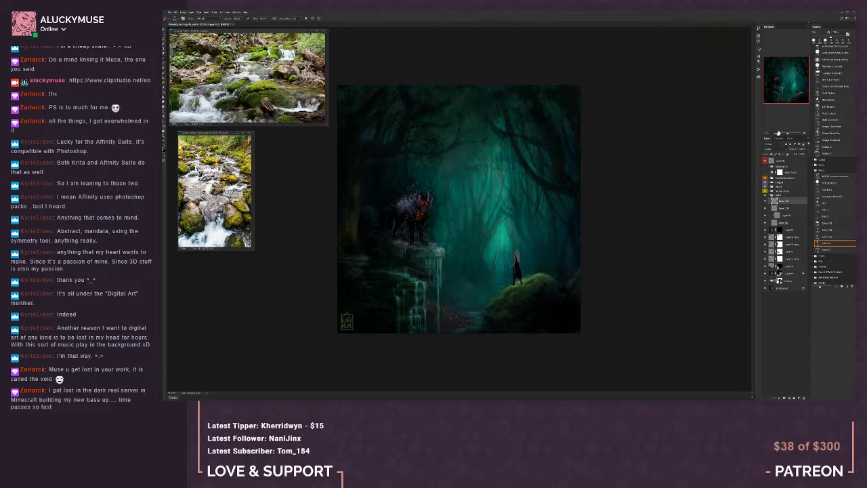
Compare the painting with the spray layer off and on, and hide the dark creature's group to expose the rocks
{"action": "key", "text": "ctrl+minus"}
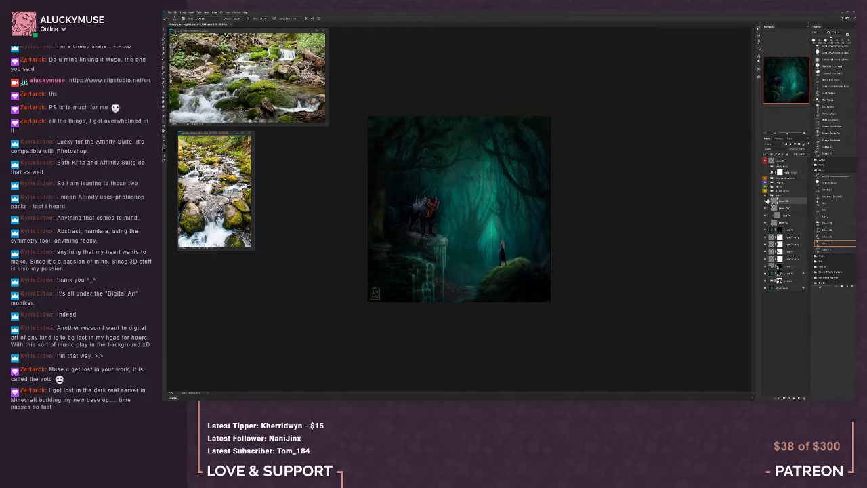
{"action": "left_click", "coordinate": [766, 202]}
{"action": "left_click", "coordinate": [766, 202]}
{"action": "left_click", "coordinate": [765, 202]}
{"action": "left_click", "coordinate": [765, 202]}
{"action": "left_click", "coordinate": [766, 190]}
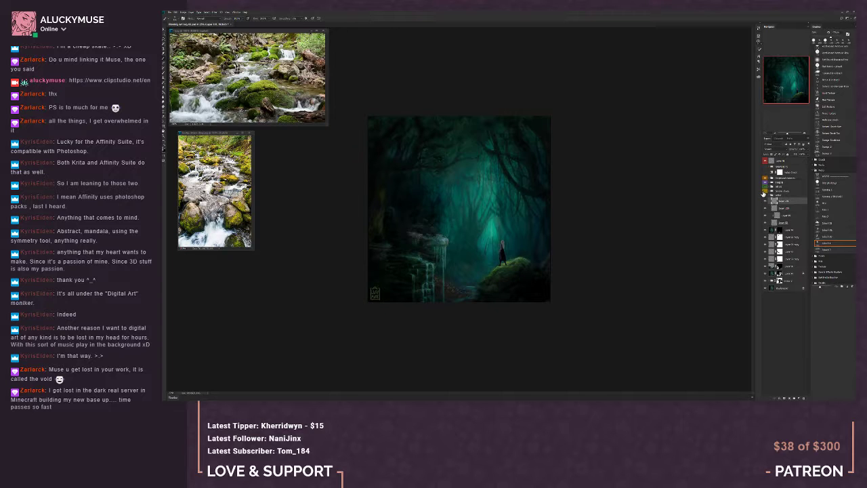
{"action": "left_click", "coordinate": [765, 194]}
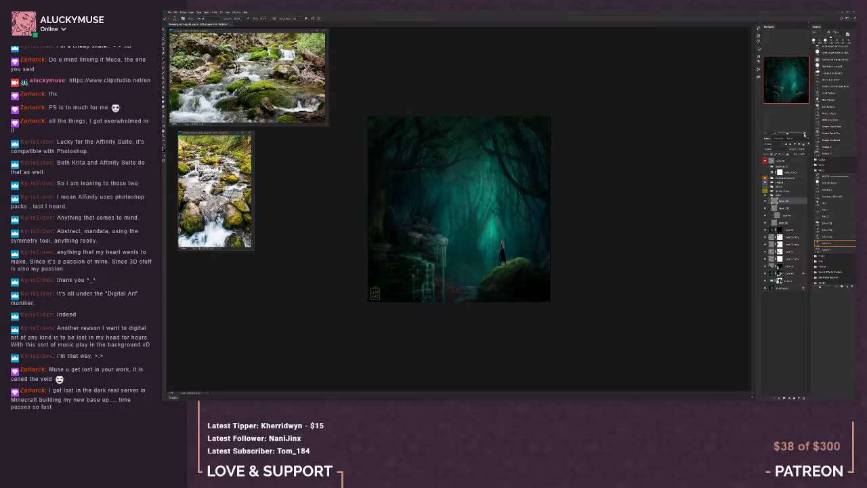
{"action": "left_click", "coordinate": [805, 134]}
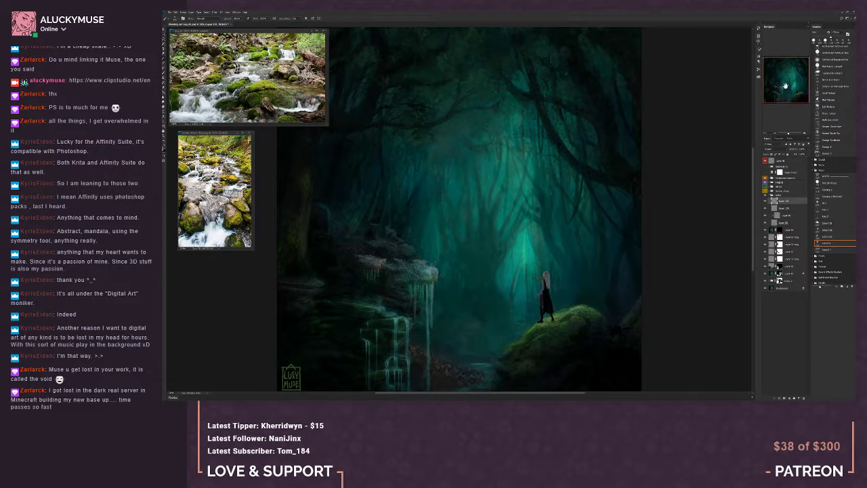
{"action": "left_click_drag", "start_coordinate": [785, 86], "coordinate": [782, 93]}
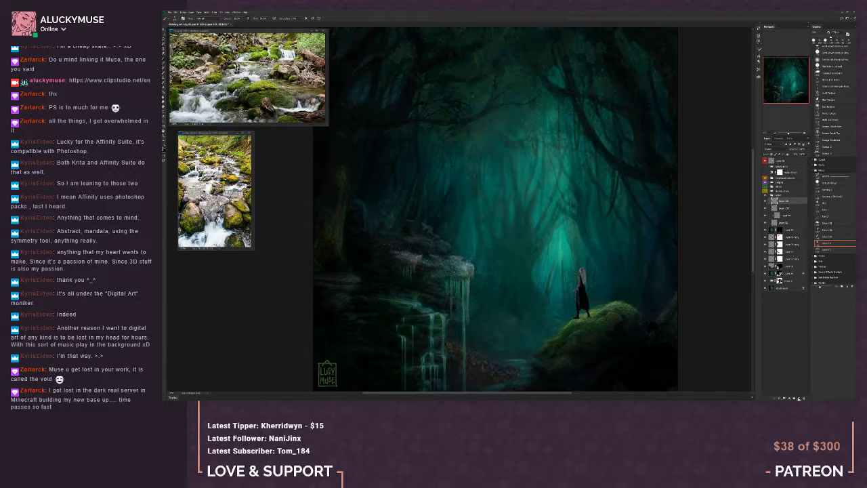
Create a layer above the spray layer and place it in a new group nested inside the water group
{"action": "left_click", "coordinate": [799, 399]}
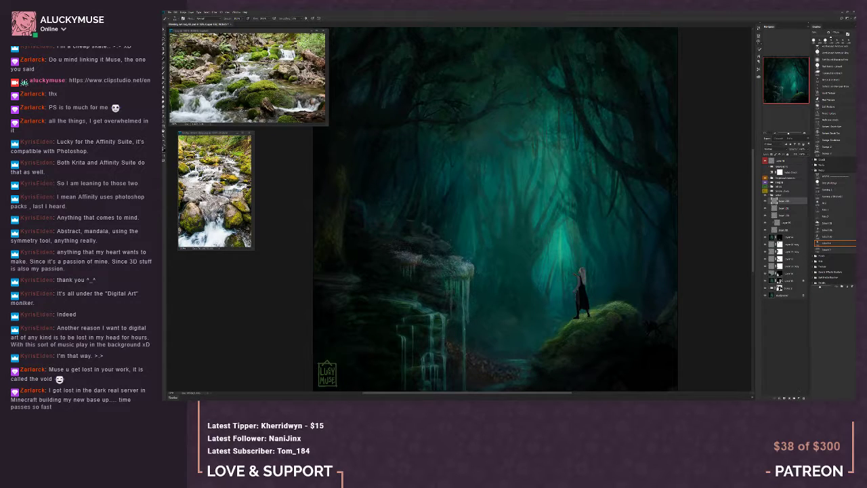
{"action": "left_click", "coordinate": [795, 398]}
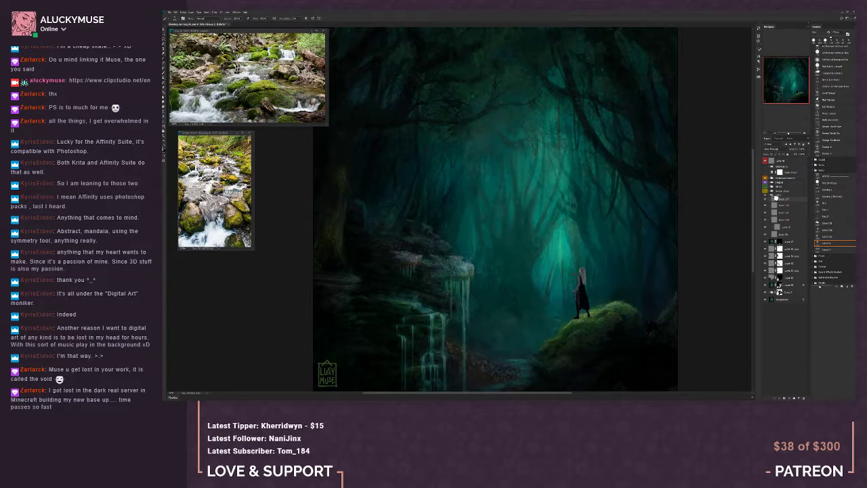
{"action": "left_click_drag", "start_coordinate": [777, 199], "coordinate": [778, 201]}
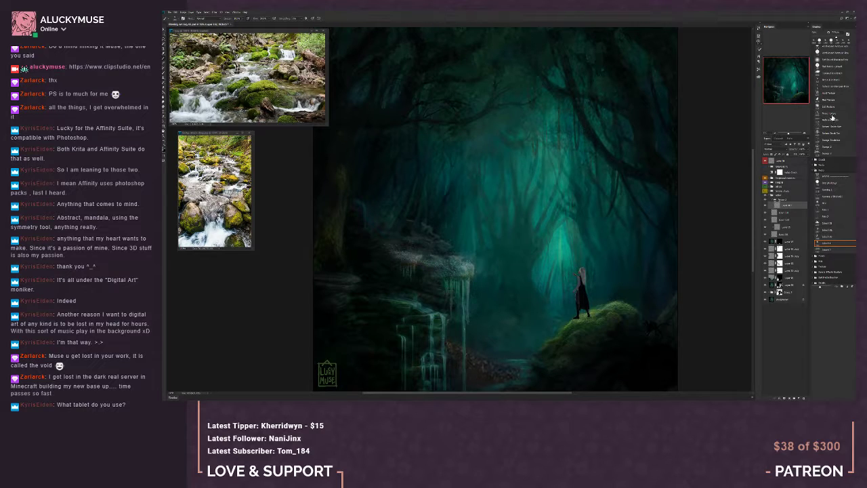
Choose a textured brush preset and add two more layers inside the nested group
{"action": "left_click", "coordinate": [830, 101]}
{"action": "left_click", "coordinate": [799, 398]}
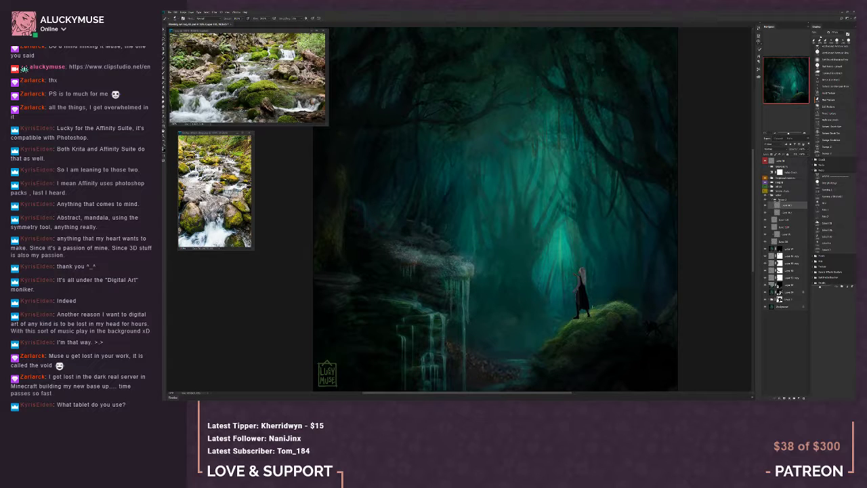
{"action": "left_click", "coordinate": [799, 397]}
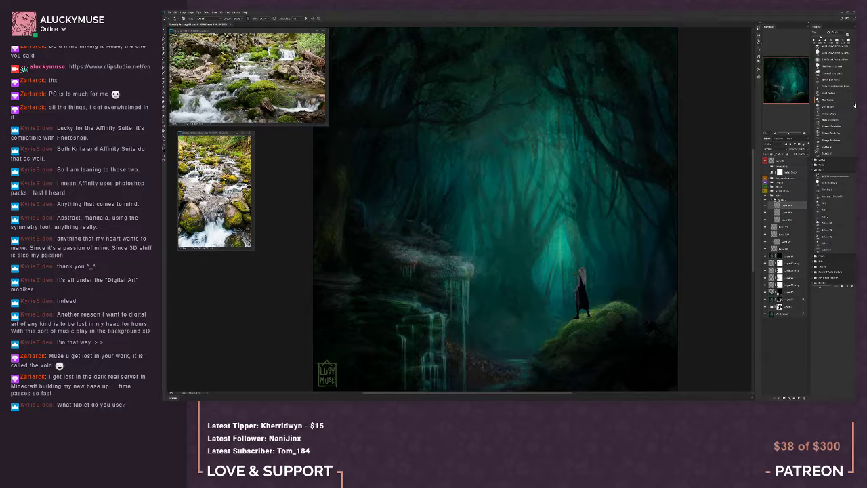
Switch to the last brush preset of the set and set the top nested layer's blend mode to Linear Dodge (Add)
{"action": "scroll", "coordinate": [828, 149], "scroll_direction": "down", "scroll_amount": 3}
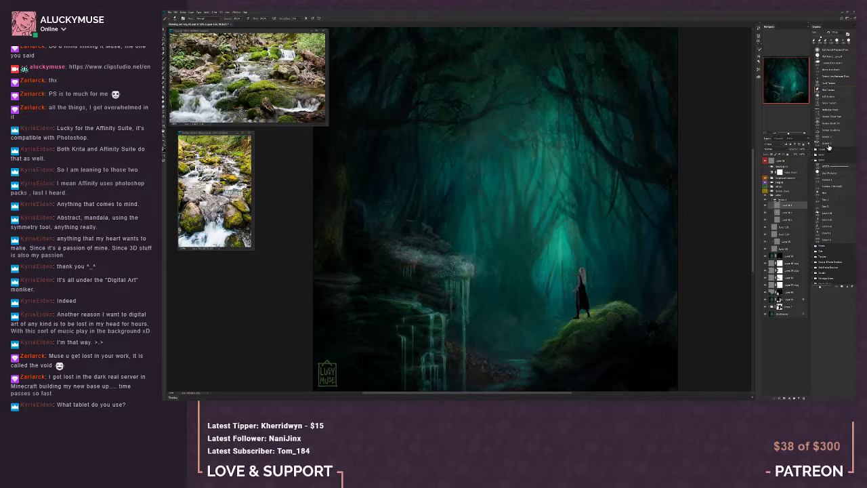
{"action": "left_click", "coordinate": [828, 143]}
{"action": "left_click", "coordinate": [772, 148]}
{"action": "left_click", "coordinate": [771, 180]}
{"action": "left_click", "coordinate": [772, 148]}
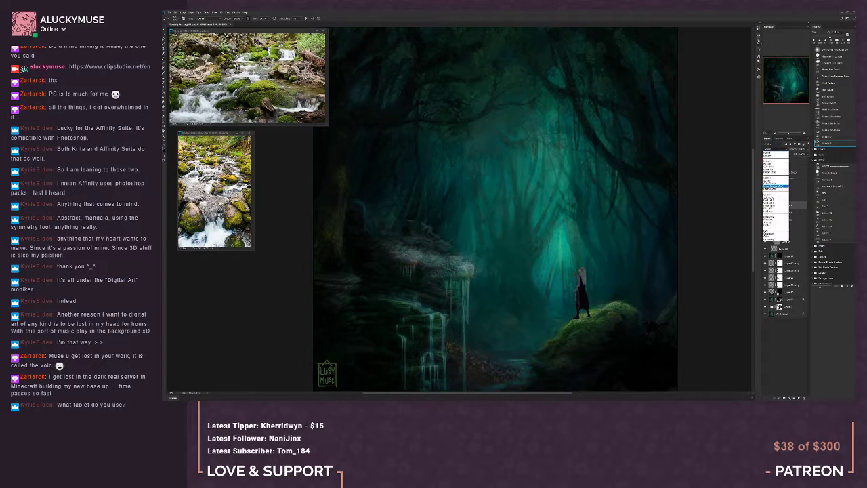
{"action": "left_click", "coordinate": [773, 186]}
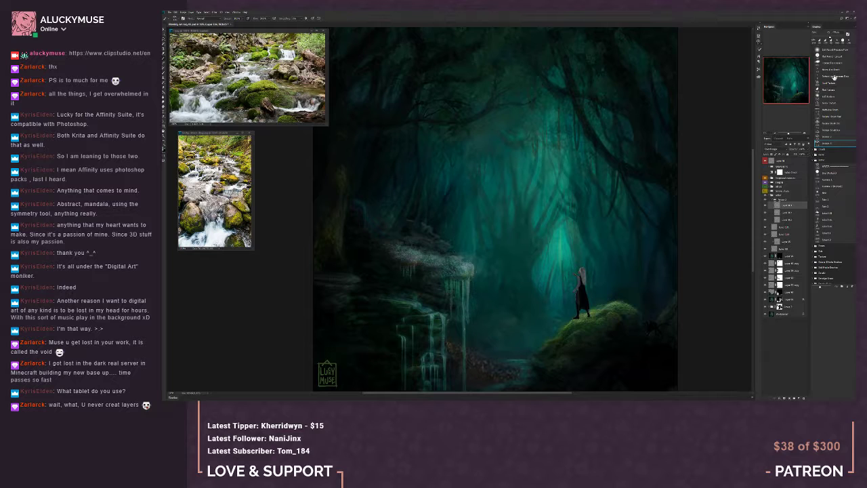
Try other brush presets from the set, add another layer to the nested group, and check the whole painting
{"action": "scroll", "coordinate": [848, 68], "scroll_direction": "up", "scroll_amount": 3}
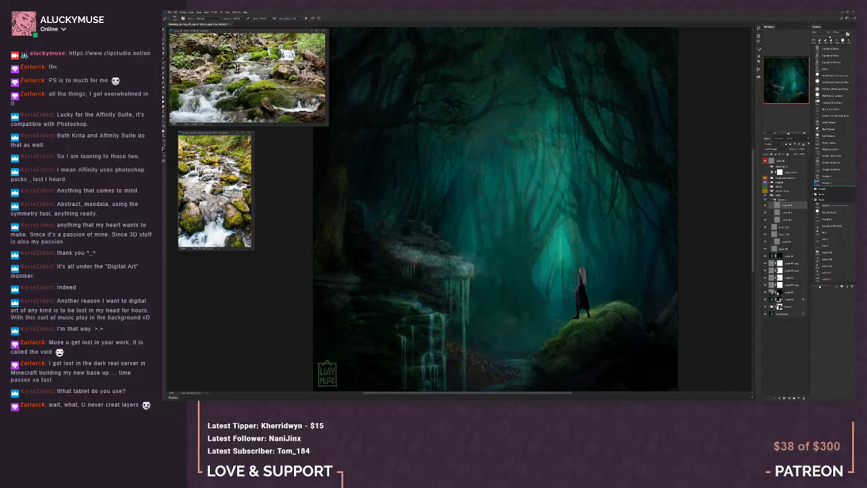
{"action": "left_click", "coordinate": [835, 88]}
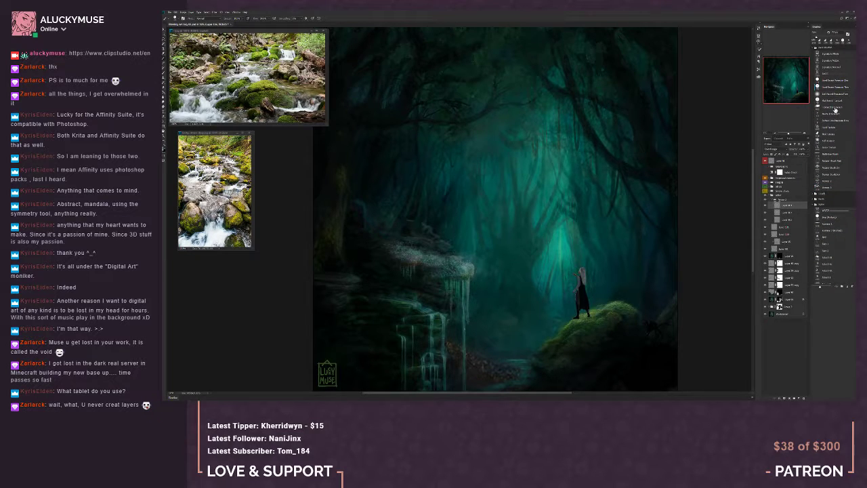
{"action": "left_click", "coordinate": [835, 107]}
{"action": "left_click", "coordinate": [834, 115]}
{"action": "left_click", "coordinate": [799, 398]}
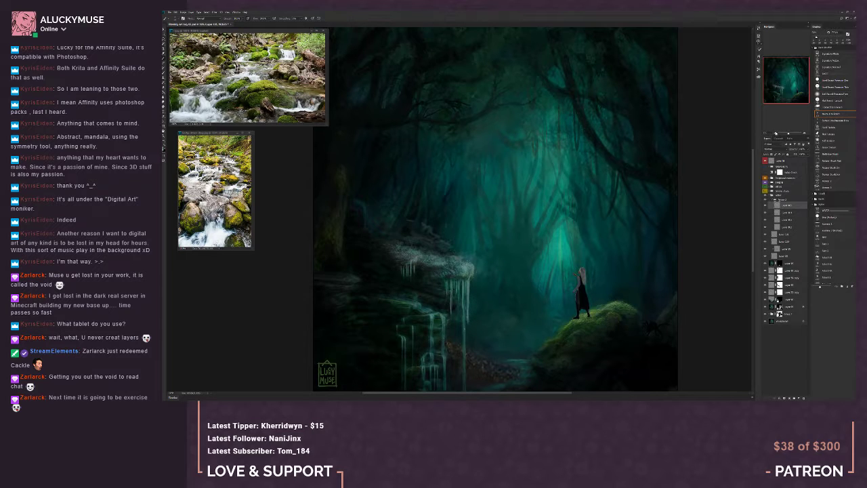
{"action": "left_click", "coordinate": [777, 134]}
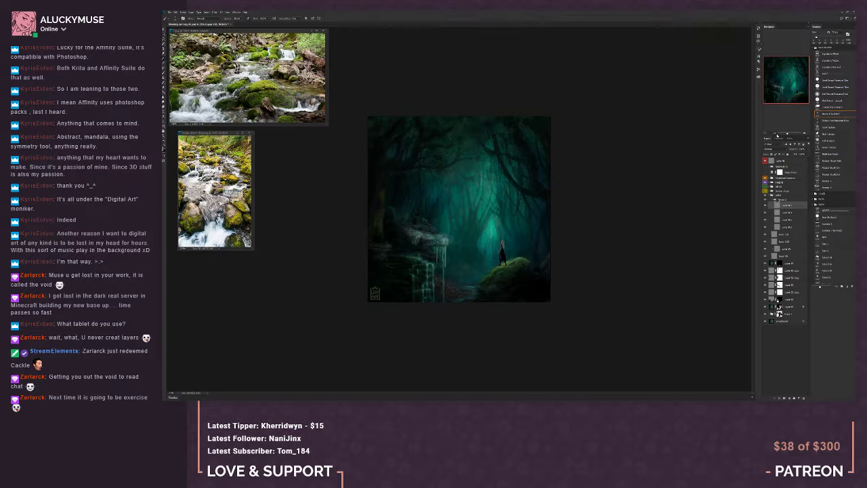
Choose the brush preset just above the current one and add touches to the rock ledge and the lower cascade
{"action": "left_click", "coordinate": [805, 134]}
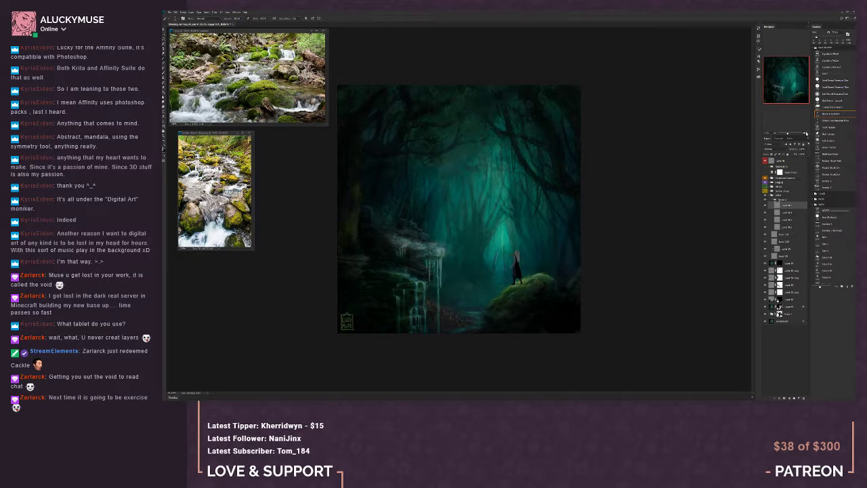
{"action": "left_click", "coordinate": [806, 135]}
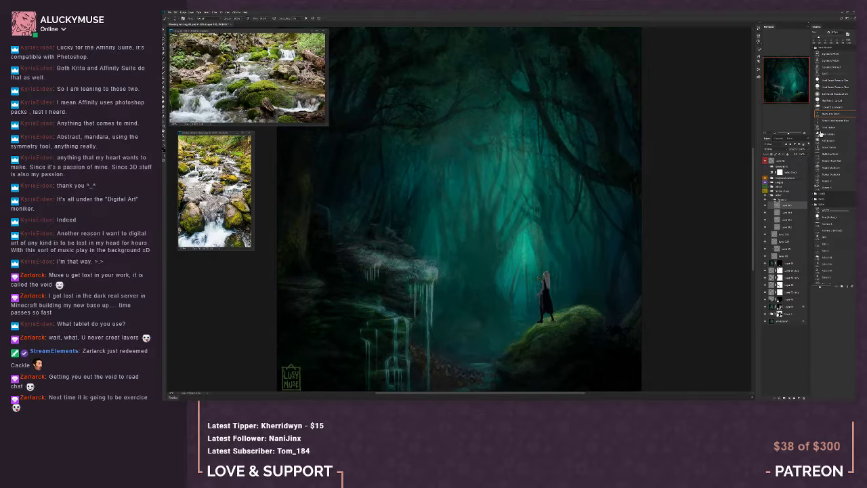
{"action": "left_click", "coordinate": [834, 108]}
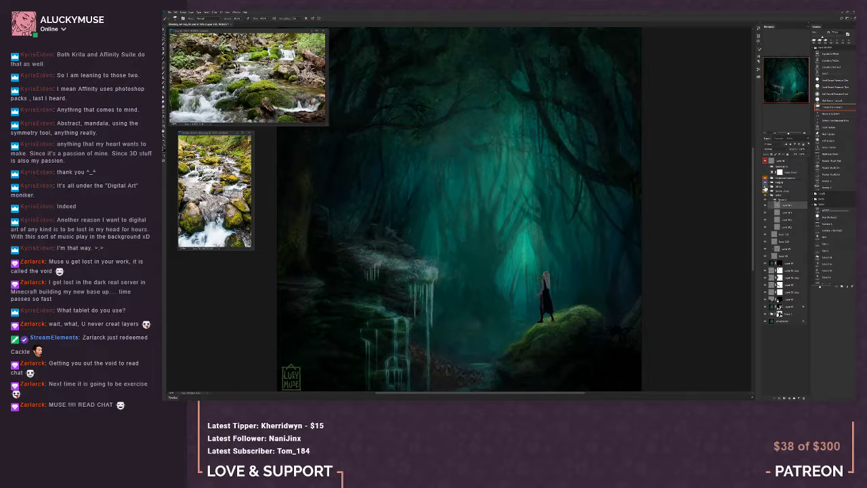
{"action": "left_click", "coordinate": [765, 189]}
{"action": "left_click", "coordinate": [765, 189]}
{"action": "left_click", "coordinate": [330, 211], "text": "alt"}
{"action": "left_click", "coordinate": [397, 323], "text": "alt"}
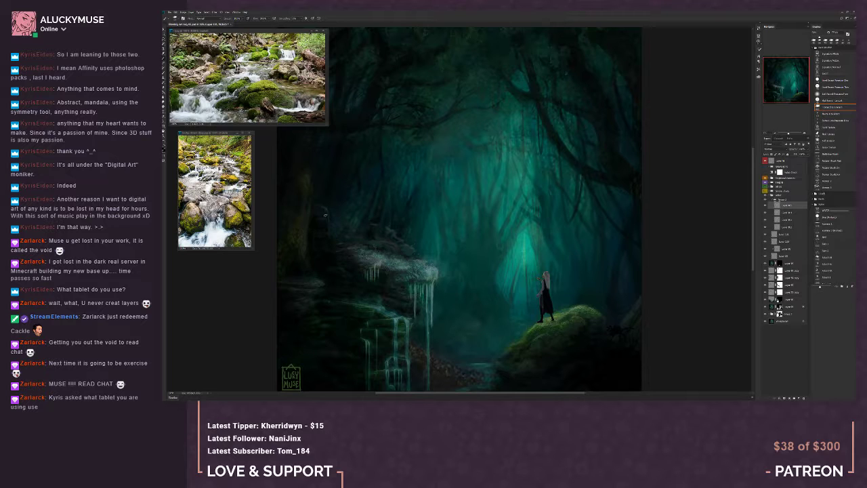
Show the creature temporarily to check how it sits with the water on the ledge, and hide it again
{"action": "left_click", "coordinate": [766, 182]}
{"action": "left_click", "coordinate": [782, 191]}
{"action": "left_click", "coordinate": [765, 191]}
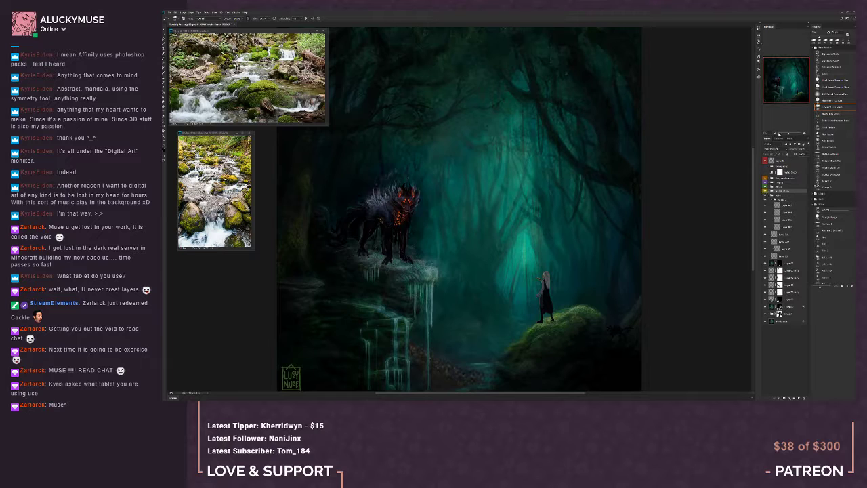
{"action": "left_click", "coordinate": [775, 134]}
{"action": "left_click", "coordinate": [775, 134]}
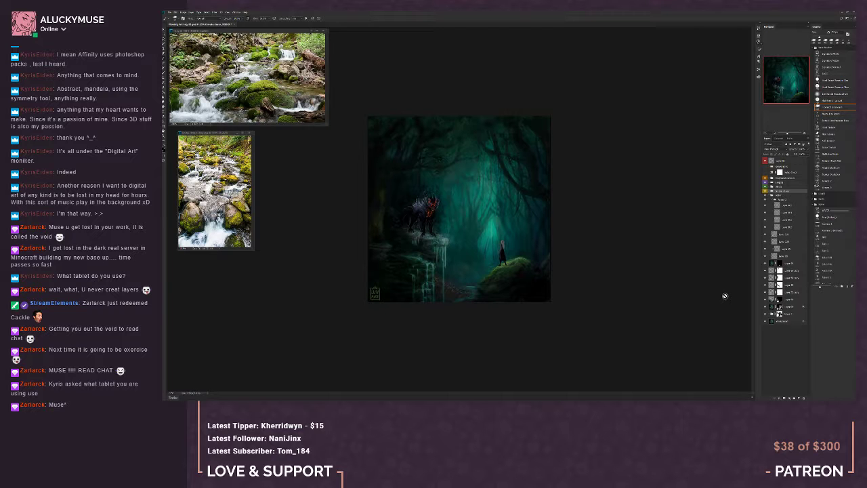
{"action": "key", "text": "ctrl+plus"}
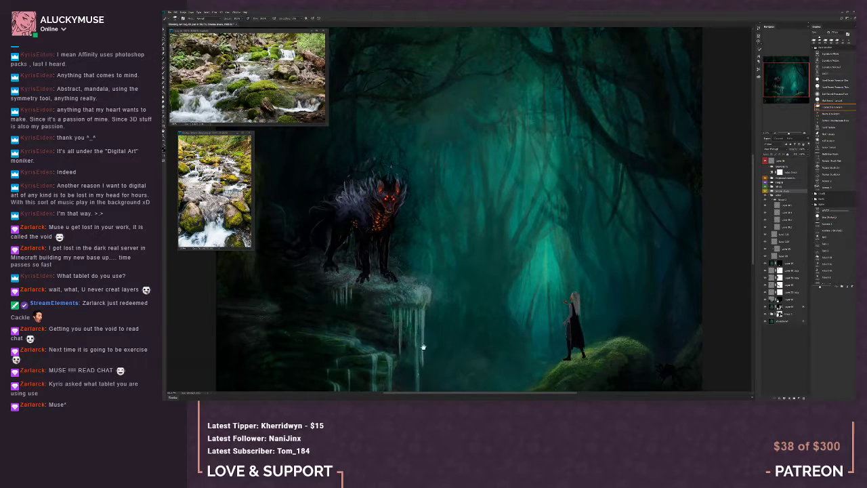
{"action": "left_click_drag", "start_coordinate": [423, 347], "coordinate": [465, 309]}
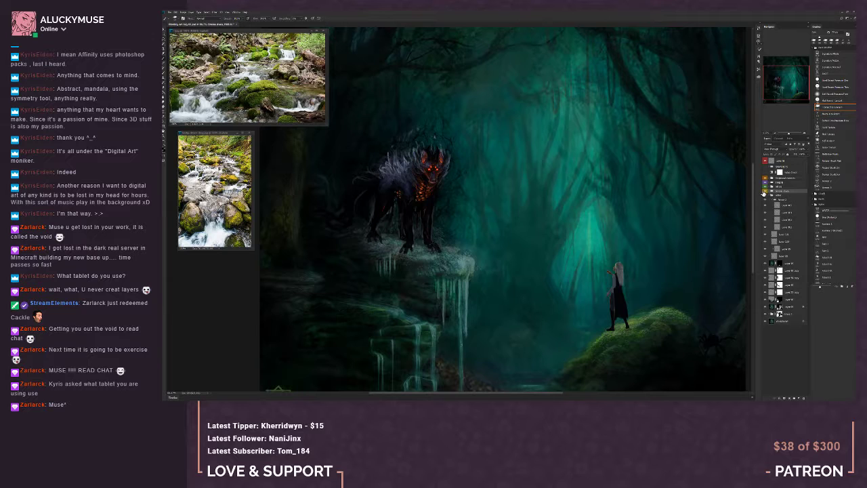
{"action": "left_click", "coordinate": [765, 191]}
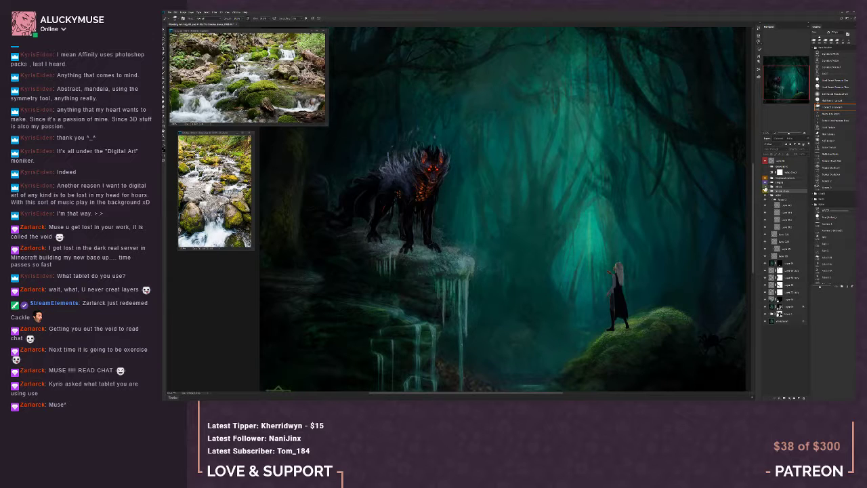
{"action": "left_click", "coordinate": [764, 186]}
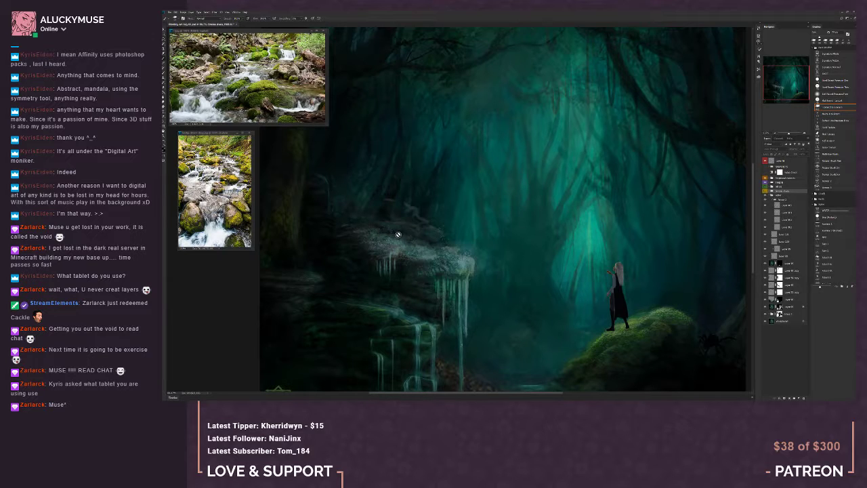
Add a layer above the top layer of the nested group and paint water detail on it with varying brush sizes
{"action": "left_click", "coordinate": [782, 207]}
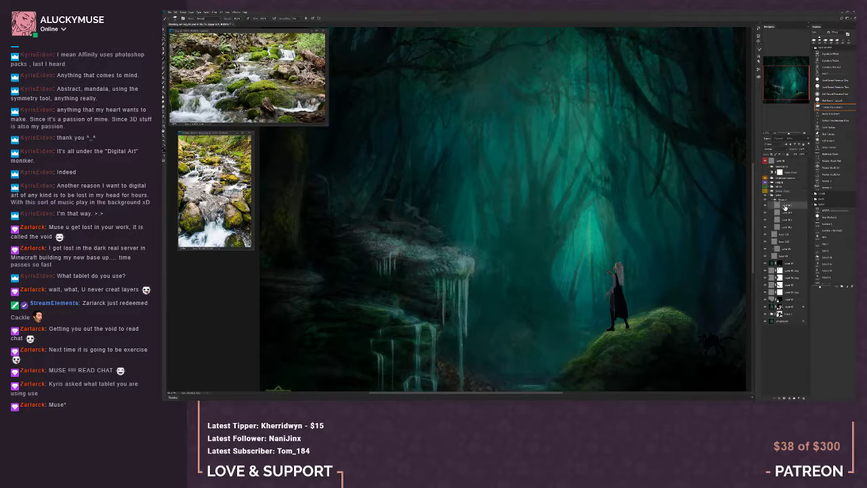
{"action": "left_click", "coordinate": [801, 399]}
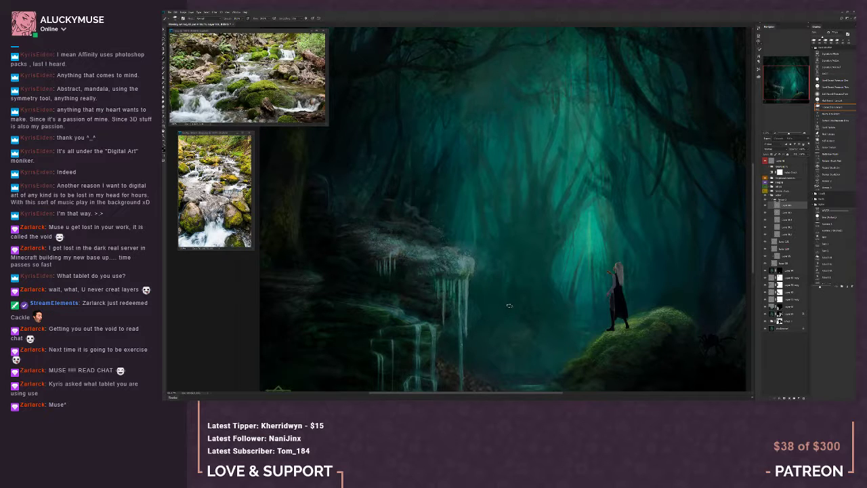
{"action": "mouse_move", "coordinate": [509, 305]}
{"action": "left_mouse_down"}
{"action": "mouse_move", "coordinate": [501, 303]}
{"action": "mouse_move", "coordinate": [533, 309]}
{"action": "left_mouse_up"}
{"action": "key", "text": "["}
{"action": "key", "text": "["}
{"action": "key", "text": "["}
{"action": "key", "text": "["}
{"action": "key", "text": "["}
{"action": "key", "text": "["}
{"action": "key", "text": "["}
{"action": "key", "text": "["}
{"action": "key", "text": "["}
{"action": "key", "text": "["}
{"action": "key", "text": "["}
{"action": "key", "text": "["}
{"action": "key", "text": "]"}
{"action": "key", "text": "]"}
{"action": "key", "text": "]"}
{"action": "key", "text": "]"}
{"action": "key", "text": "]"}
{"action": "key", "text": "]"}
{"action": "key", "text": "]"}
{"action": "key", "text": "]"}
{"action": "key", "text": "]"}
{"action": "key", "text": "]"}
{"action": "key", "text": "["}
{"action": "key", "text": "["}
{"action": "key", "text": "["}
{"action": "key", "text": "["}
{"action": "key", "text": "["}
{"action": "key", "text": "["}
{"action": "key", "text": "["}
{"action": "key", "text": "["}
{"action": "left_click_drag", "start_coordinate": [426, 341], "coordinate": [403, 317]}
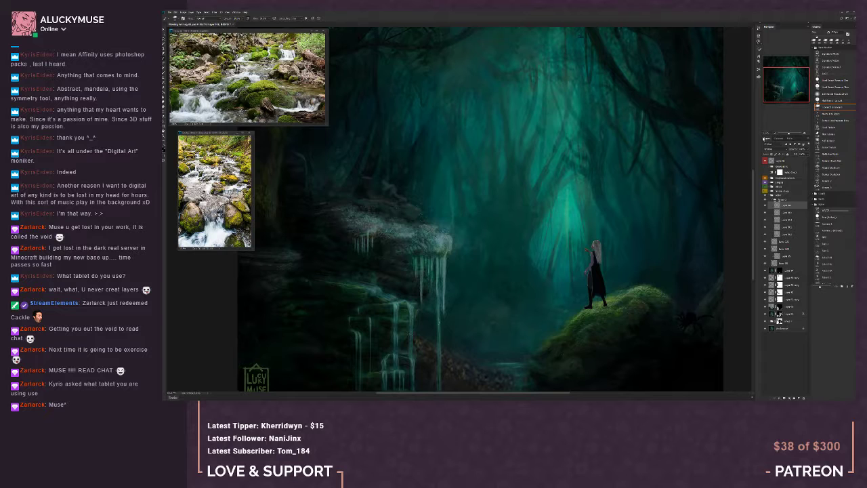
Inspect the cascade up close and add dabs to the thin stream behind the rock ledge
{"action": "left_click", "coordinate": [775, 134]}
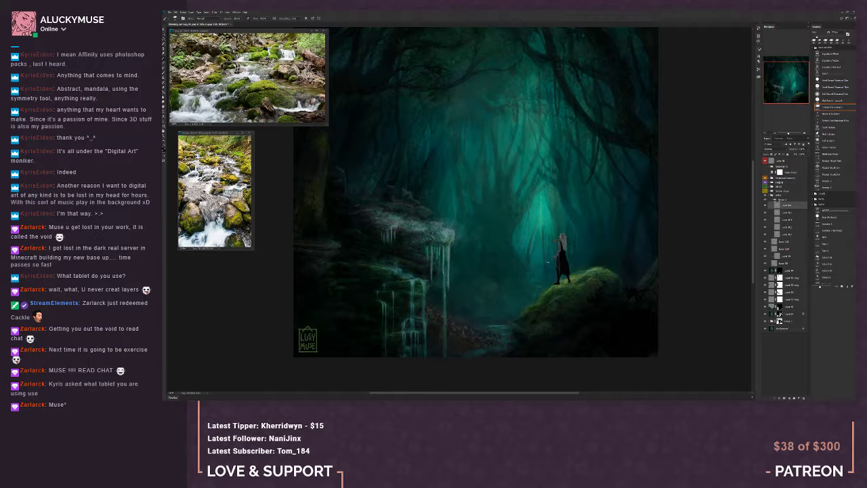
{"action": "left_click", "coordinate": [804, 133]}
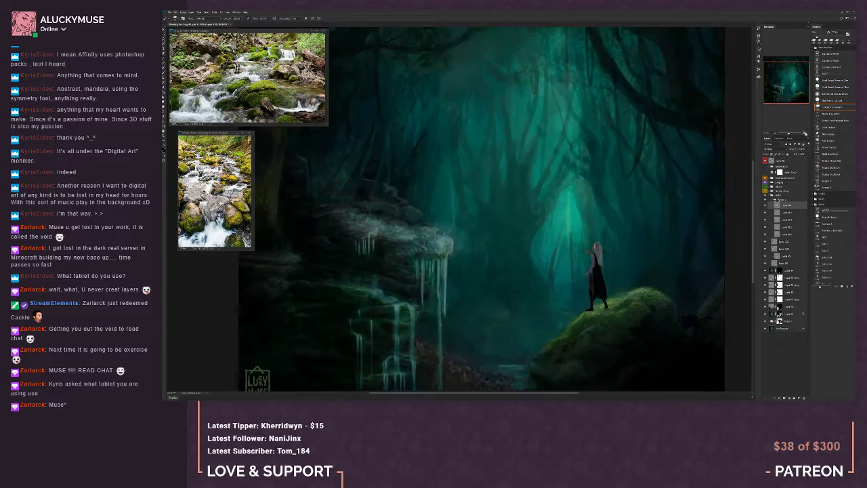
{"action": "left_click", "coordinate": [804, 133]}
{"action": "left_click_drag", "start_coordinate": [787, 83], "coordinate": [779, 92]}
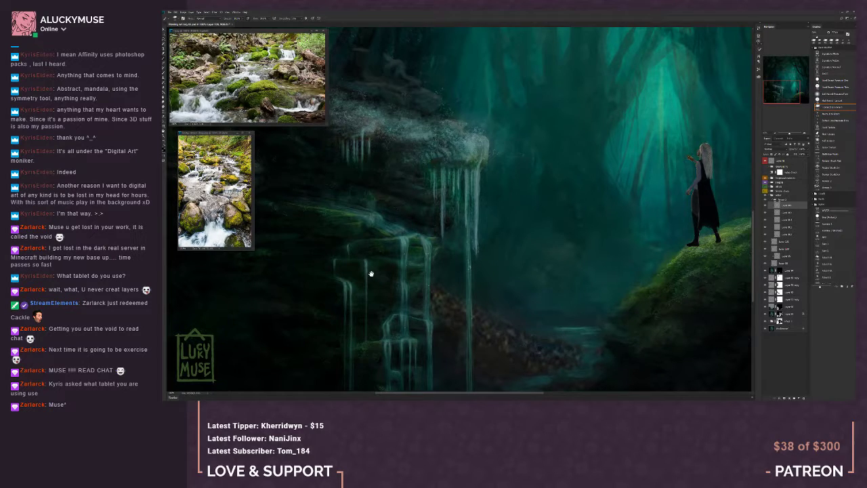
{"action": "mouse_move", "coordinate": [371, 273]}
{"action": "left_mouse_down"}
{"action": "mouse_move", "coordinate": [427, 355]}
{"action": "mouse_move", "coordinate": [417, 385]}
{"action": "left_mouse_up"}
{"action": "left_click_drag", "start_coordinate": [408, 295], "coordinate": [403, 308]}
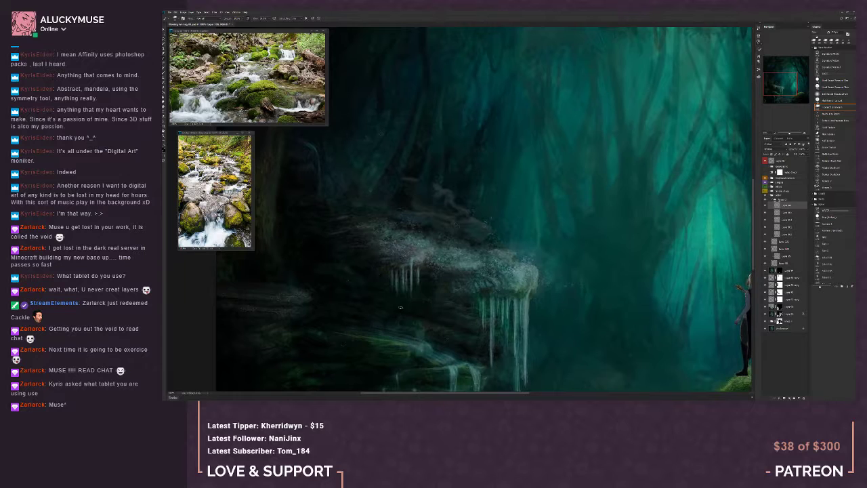
{"action": "left_click", "coordinate": [316, 149], "text": "alt"}
{"action": "left_click", "coordinate": [316, 149], "text": "alt"}
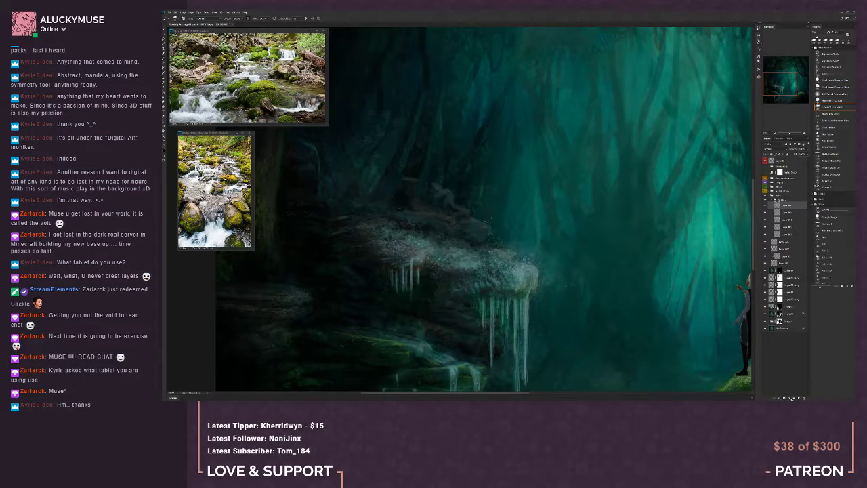
Add another layer to the nested group and paint and erase fine water detail around the upper ledge
{"action": "left_click", "coordinate": [800, 399]}
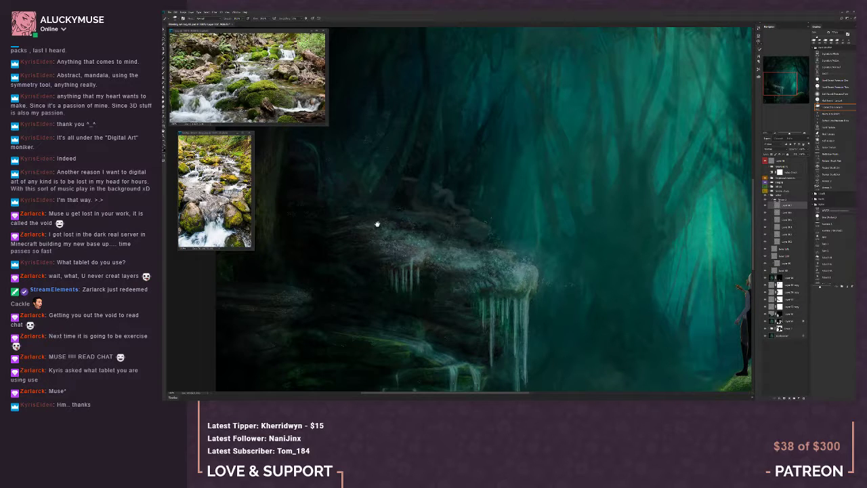
{"action": "left_click_drag", "start_coordinate": [370, 216], "coordinate": [358, 221]}
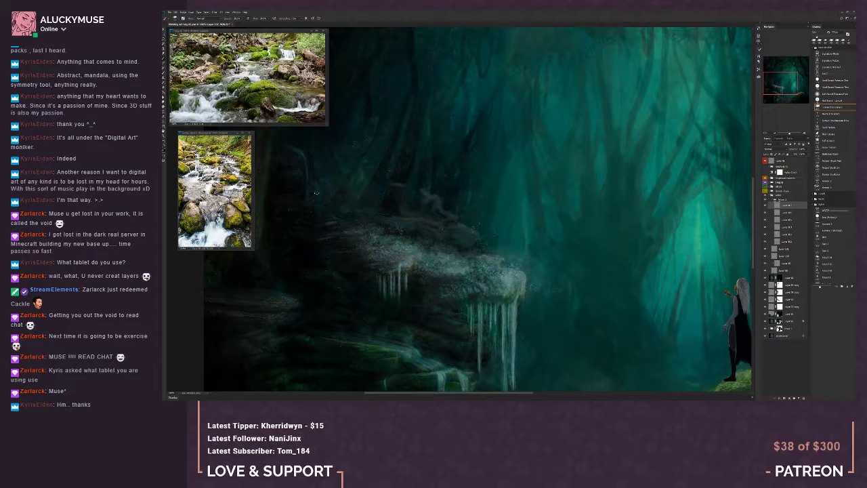
{"action": "key", "text": "e"}
{"action": "key", "text": "b"}
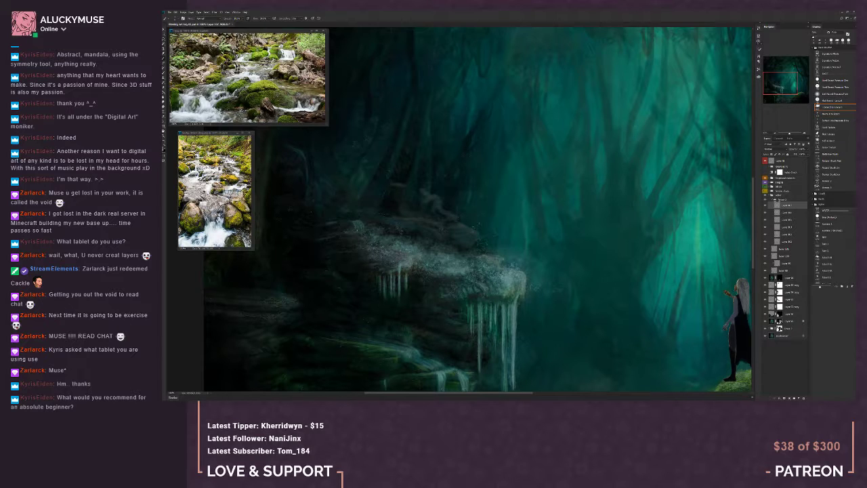
{"action": "key", "text": "["}
Check the painting's values in greyscale and make the creature visible again
{"action": "left_click", "coordinate": [774, 134]}
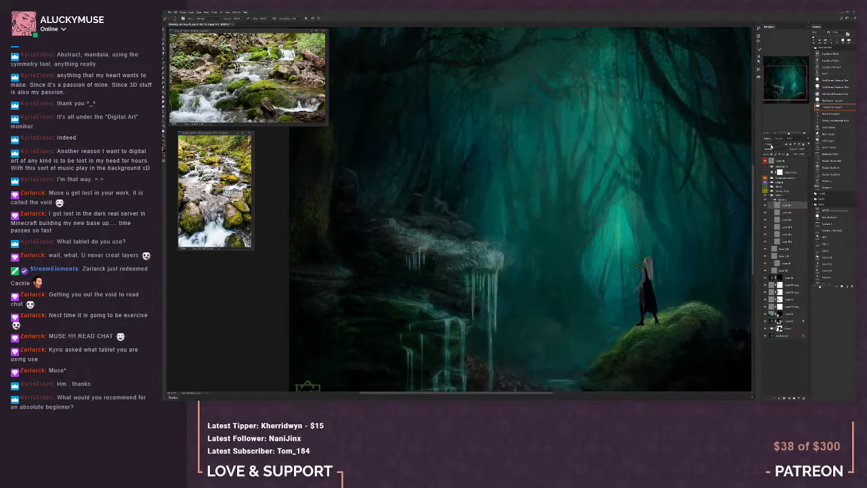
{"action": "key", "text": "ctrl+minus"}
{"action": "left_click", "coordinate": [765, 173]}
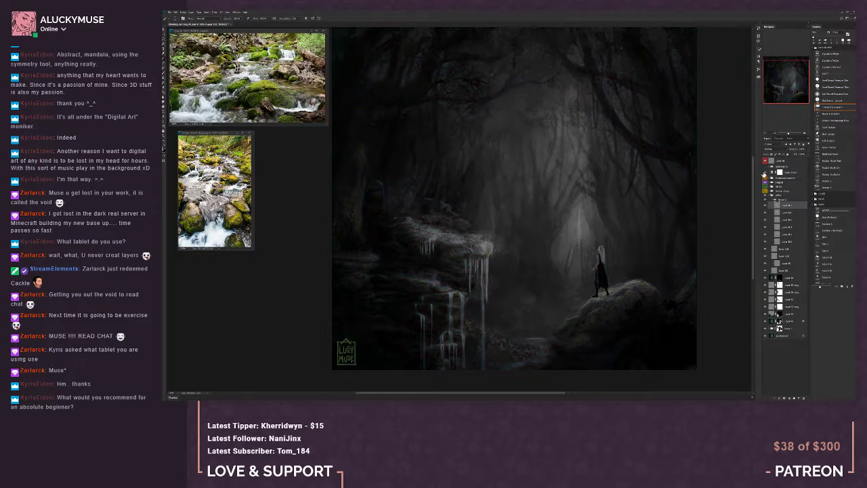
{"action": "left_click", "coordinate": [765, 173]}
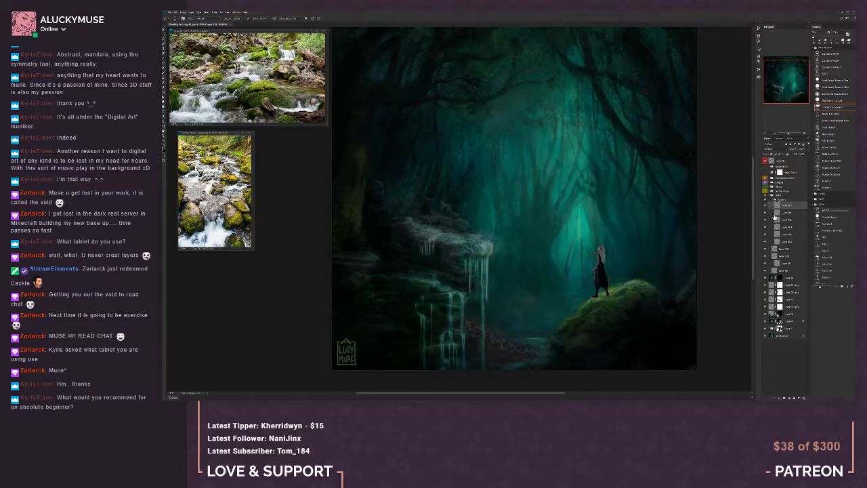
{"action": "left_click", "coordinate": [765, 192]}
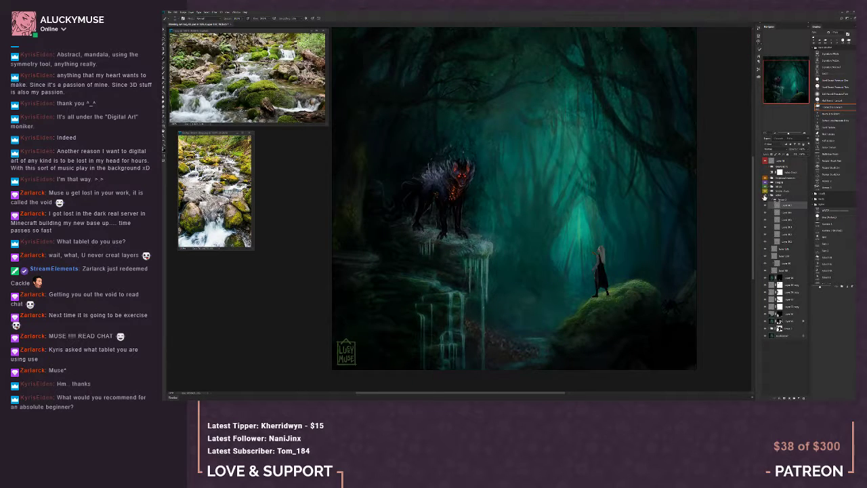
{"action": "left_click", "coordinate": [779, 133]}
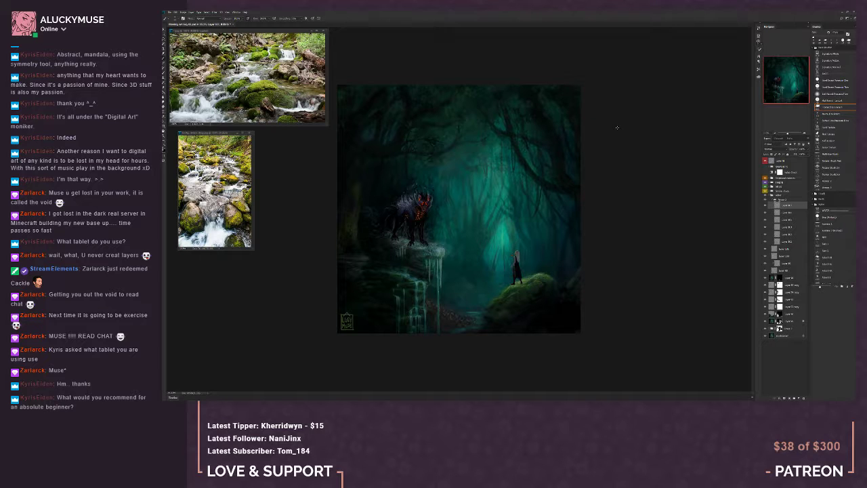
Close both stream reference photos and save the painting
{"action": "left_click", "coordinate": [323, 31]}
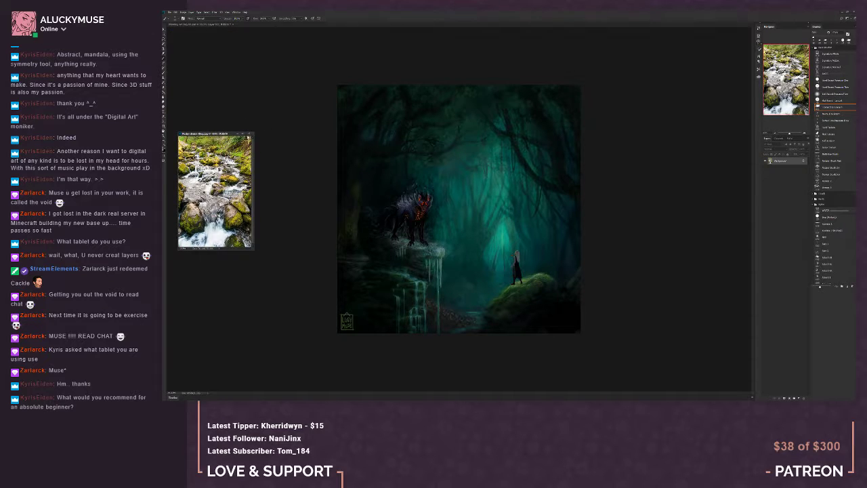
{"action": "left_click", "coordinate": [248, 133]}
{"action": "left_click", "coordinate": [170, 12]}
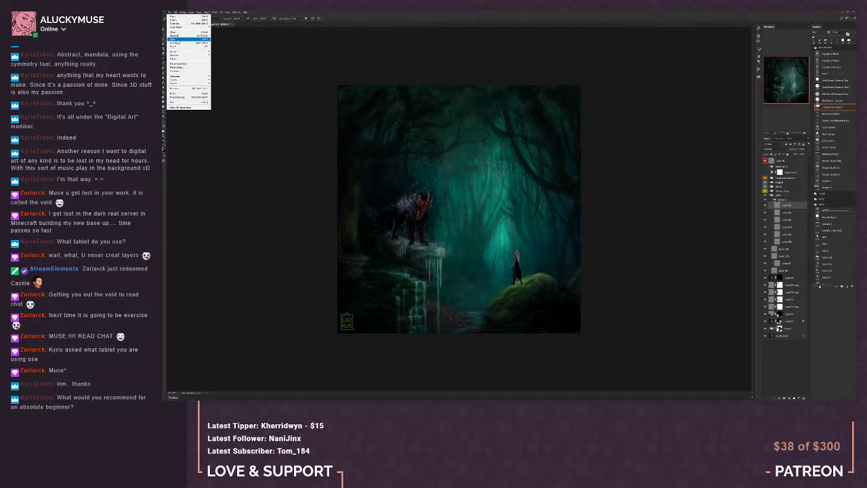
{"action": "left_click", "coordinate": [176, 39]}
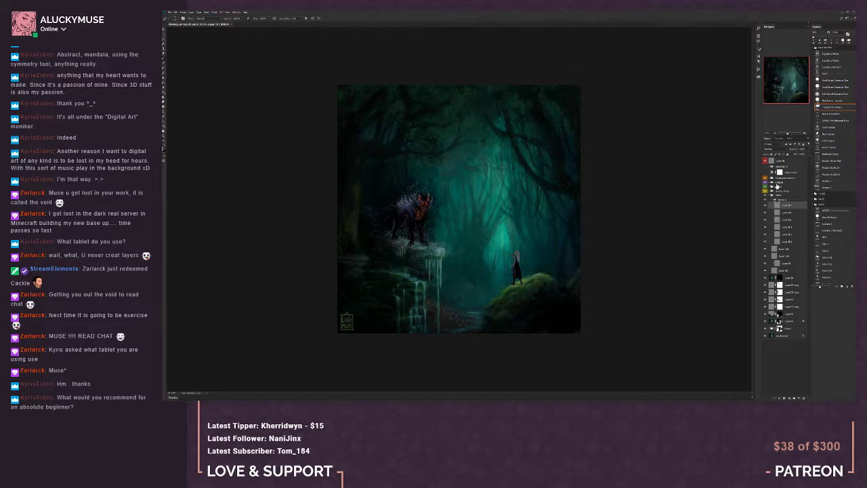
Compare the values of the whole scene with the creature in greyscale, restore the colour, and save the painting again
{"action": "left_click", "coordinate": [766, 175]}
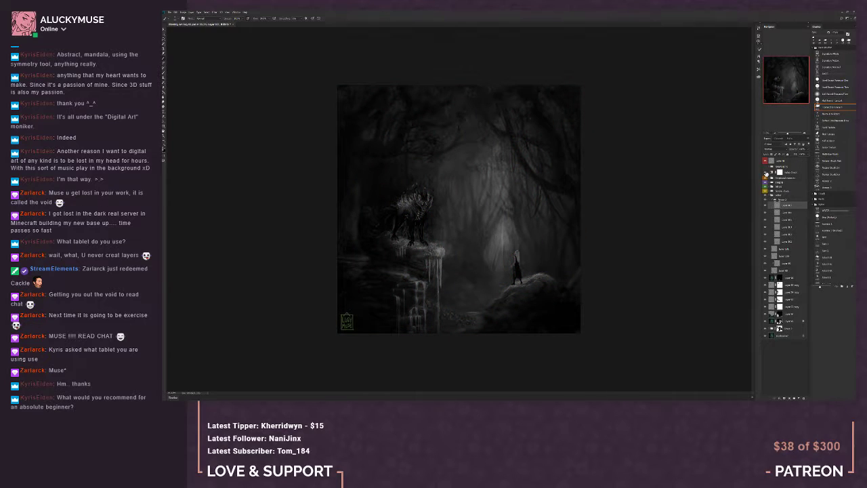
{"action": "left_click", "coordinate": [766, 175]}
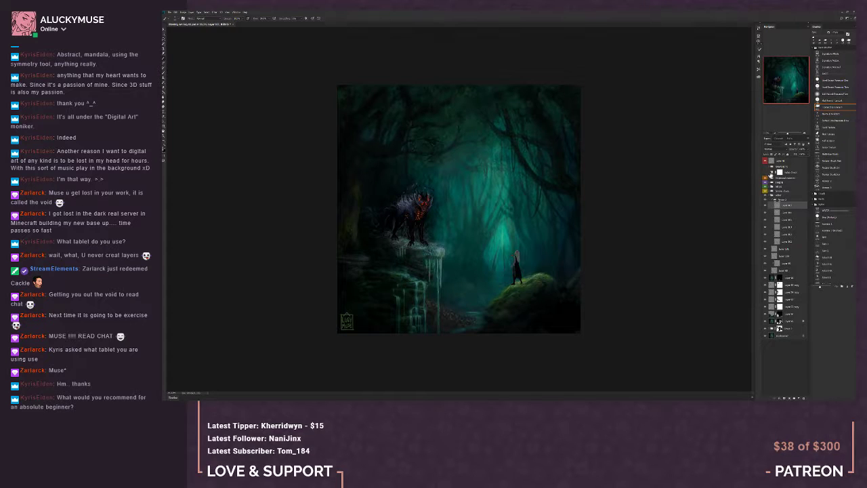
{"action": "left_click", "coordinate": [169, 13]}
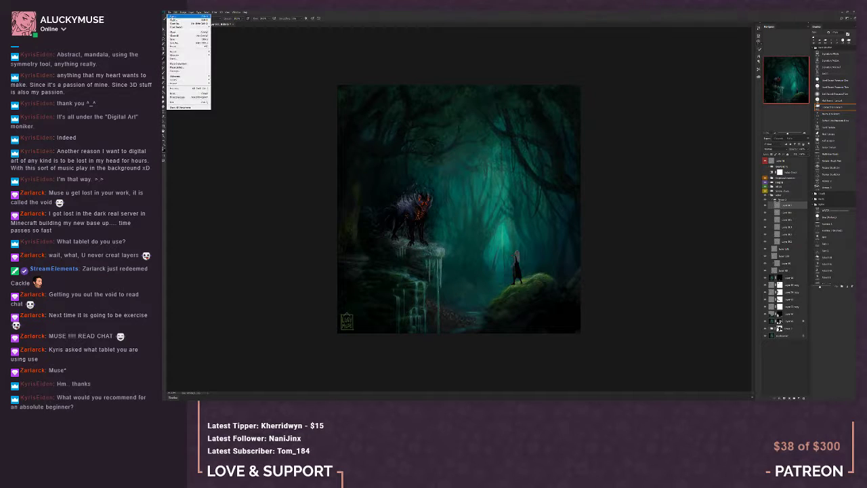
{"action": "left_click", "coordinate": [182, 45]}
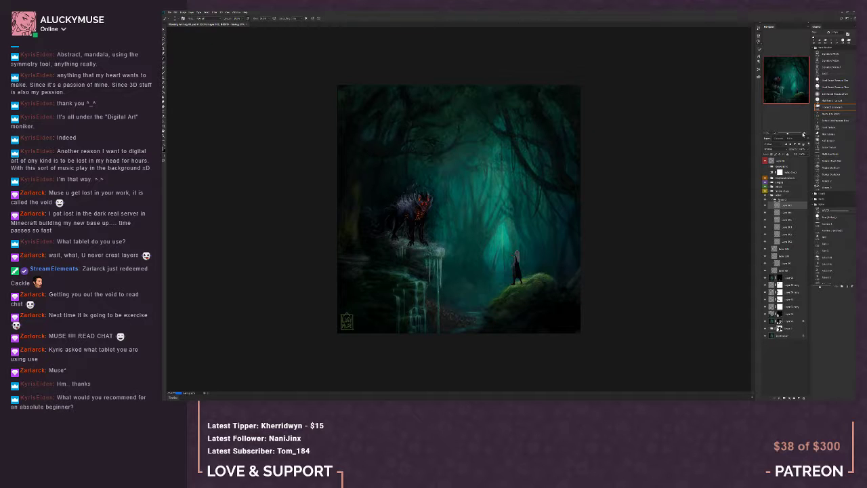
{"action": "left_click", "coordinate": [805, 133]}
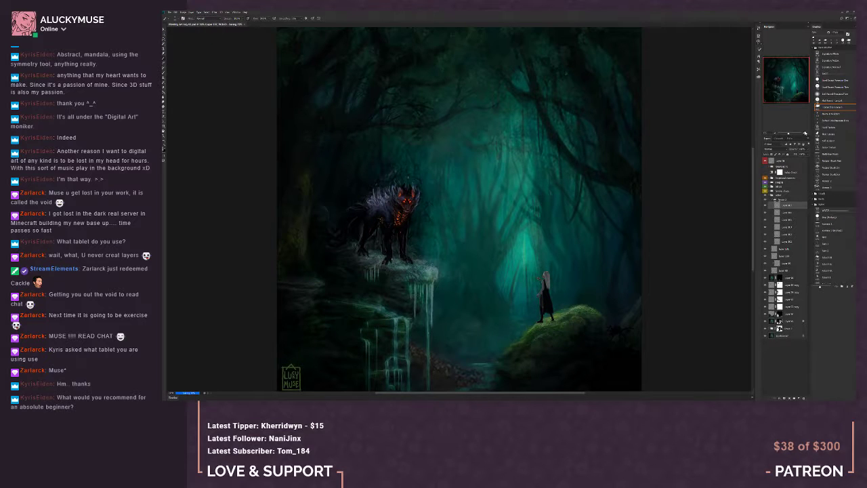